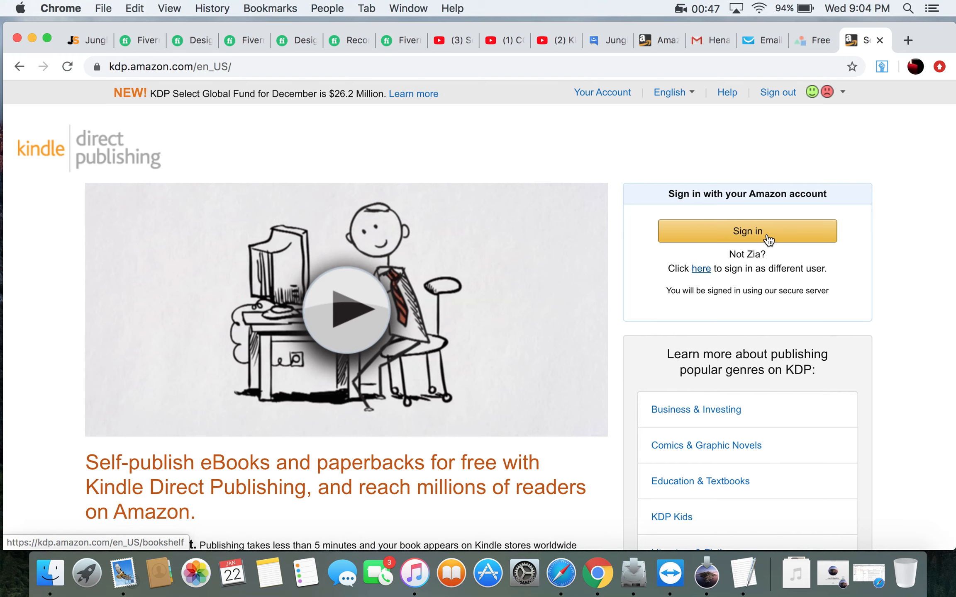
From the KDP Bookshelf listing HENA'S VOICE, start a new Kindle eBook title
left_click(658, 42)
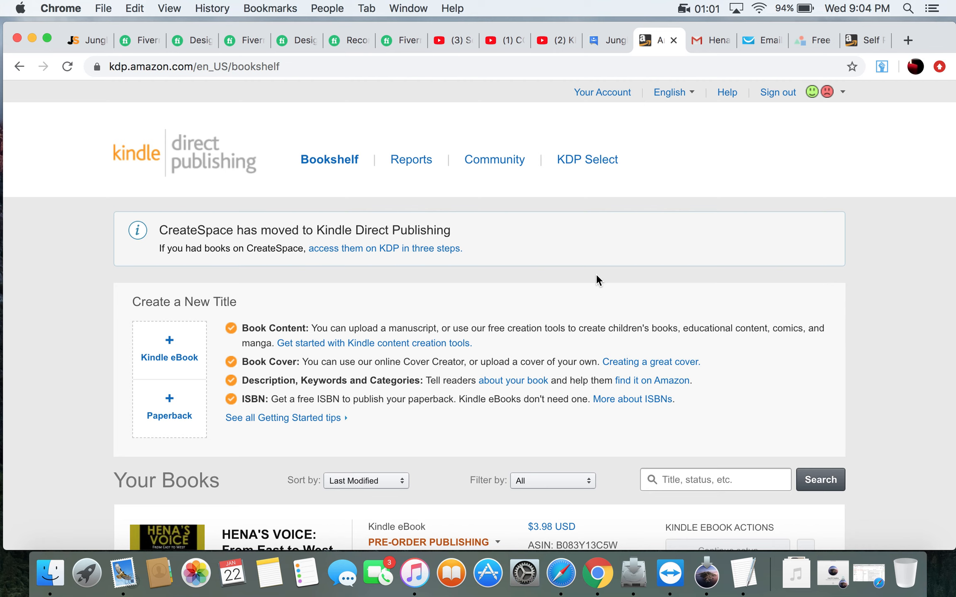
scroll(596, 274, "down", 2)
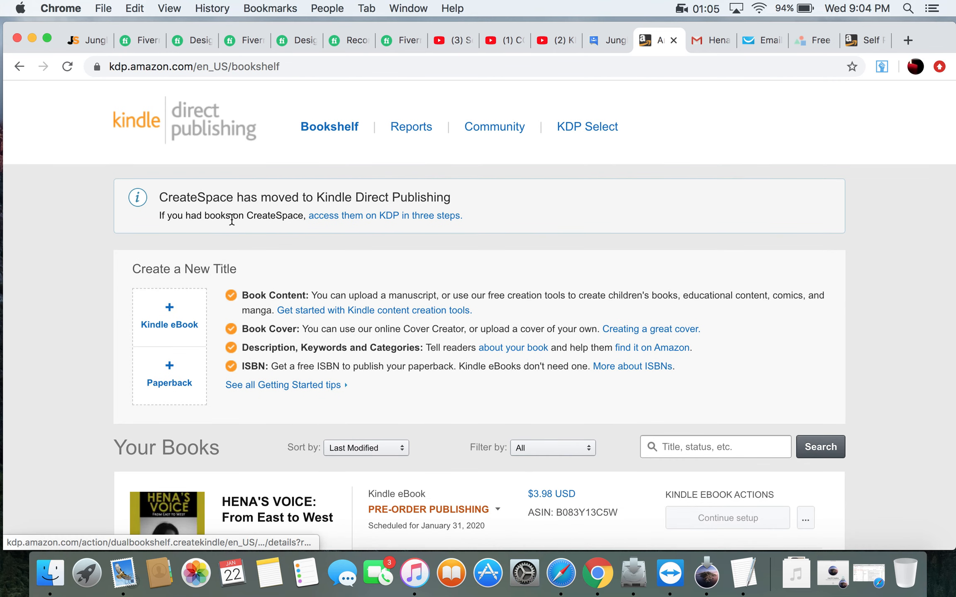
left_click(176, 322)
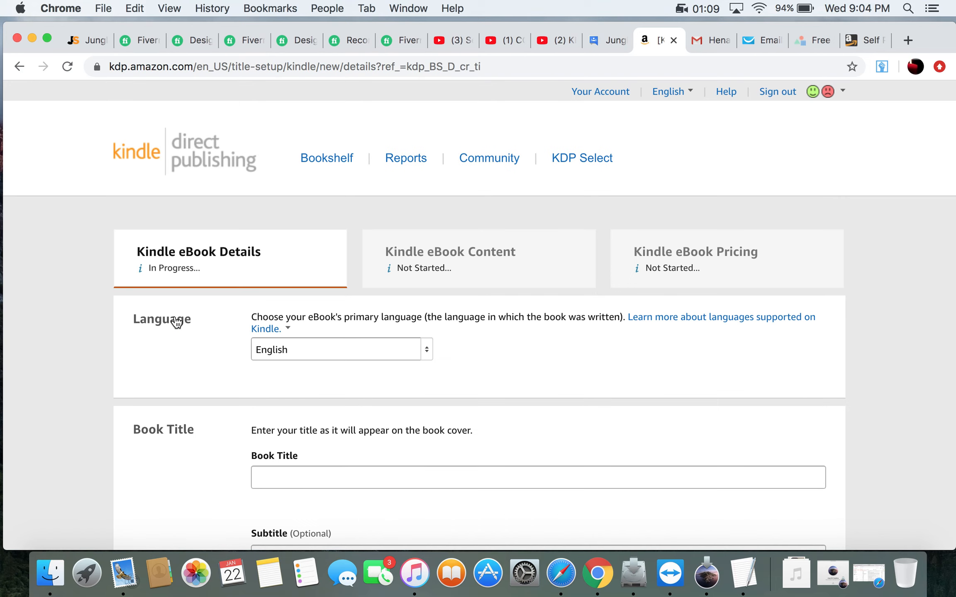
Copy HENA'S VOICE from the notes into the Book Title field
left_click(265, 329)
scroll(711, 409, "down", 5)
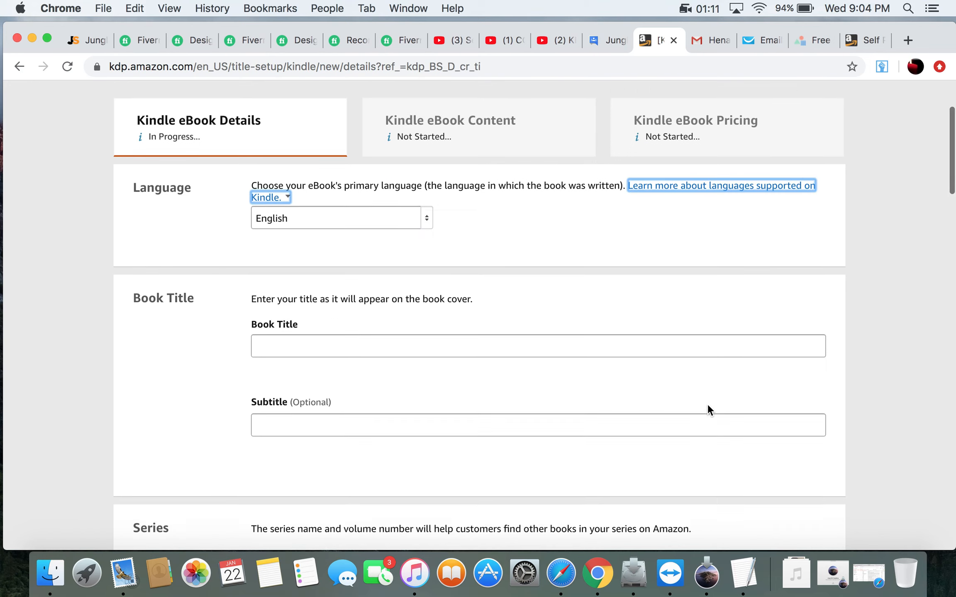
left_click(748, 576)
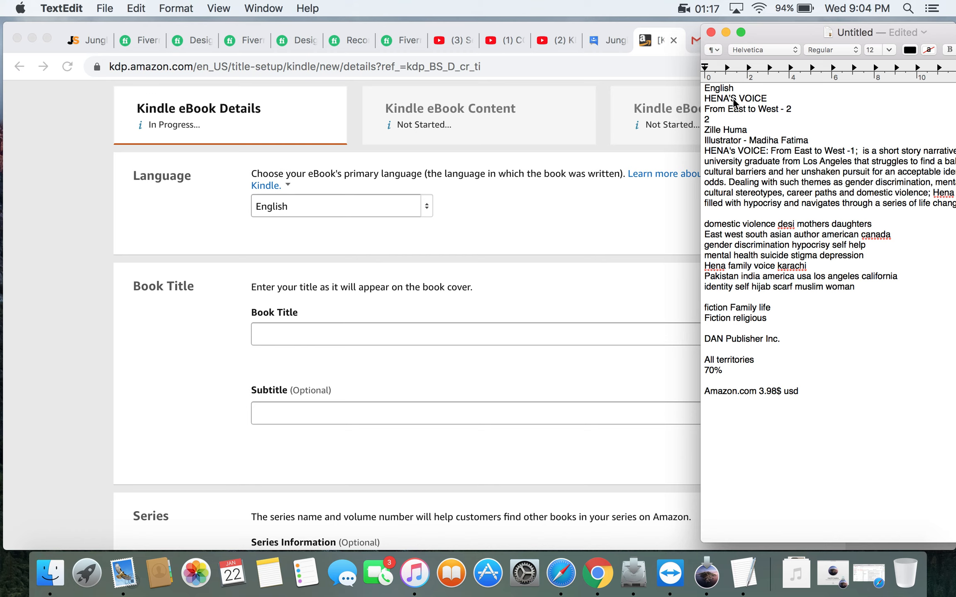
left_click_drag(767, 99, 684, 106)
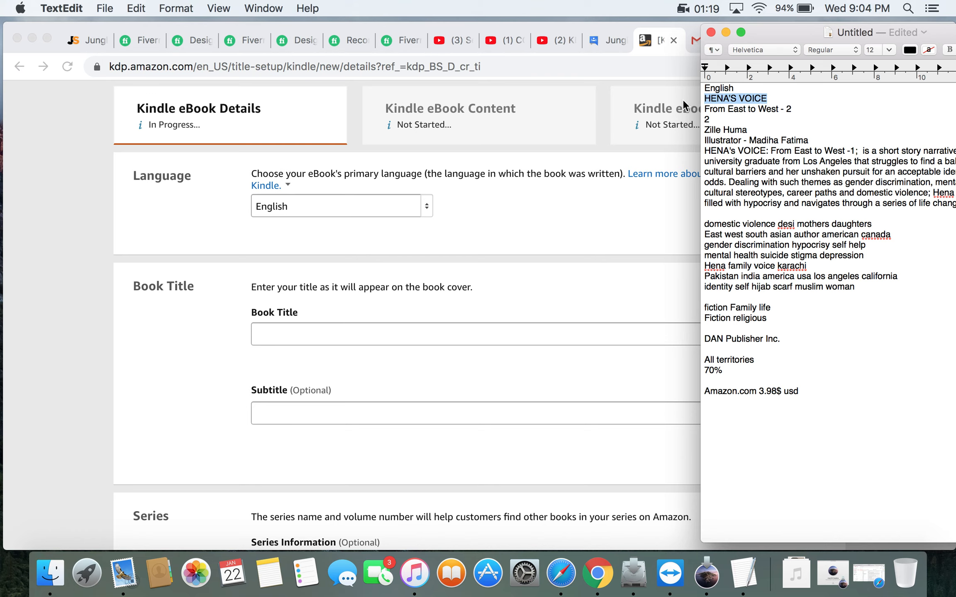
key("super+c")
left_click(313, 330)
left_click(313, 334)
key("super+v")
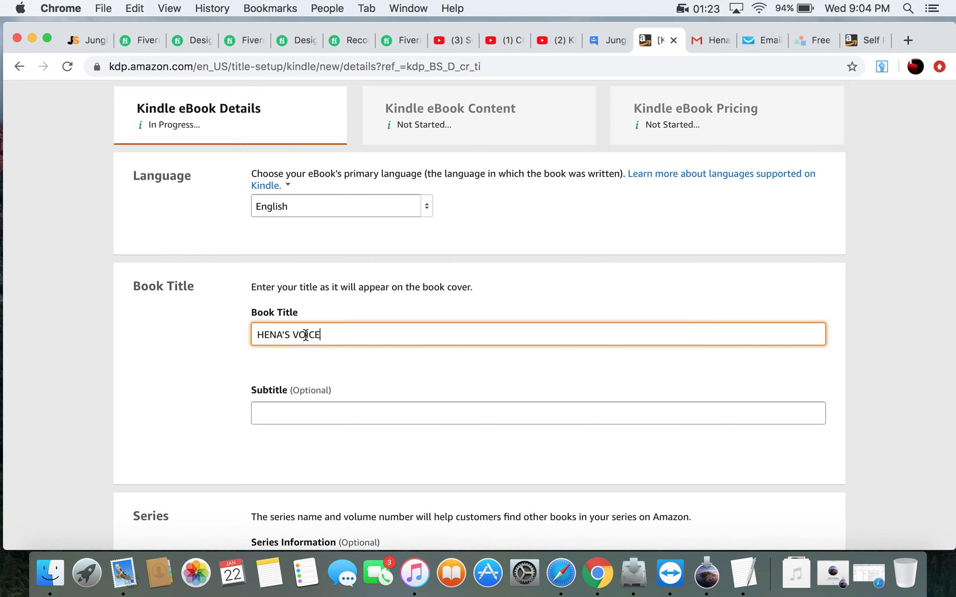
Paste 'From East to West - 2' from the notes as the subtitle
left_click(743, 574)
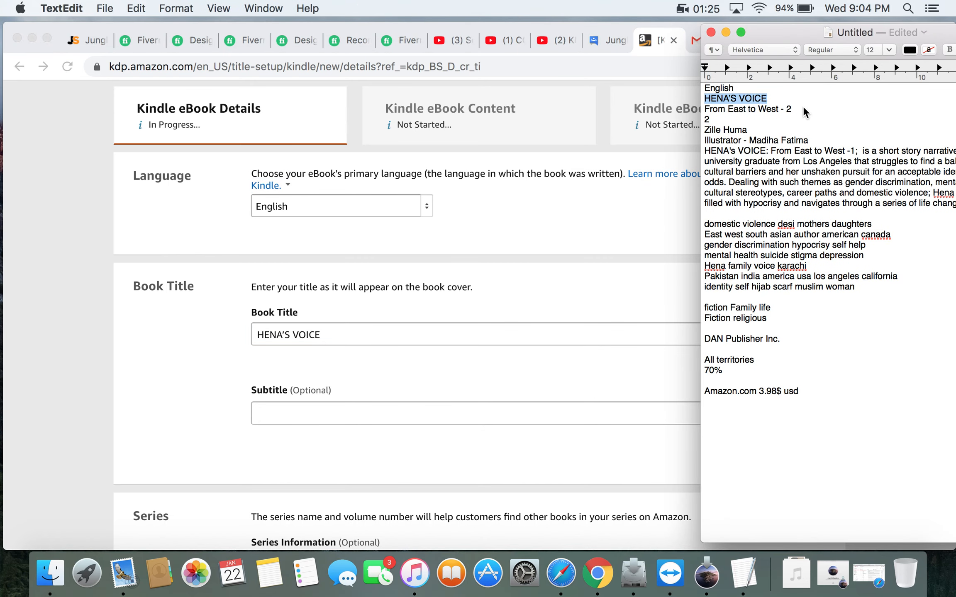
left_click_drag(800, 110, 678, 107)
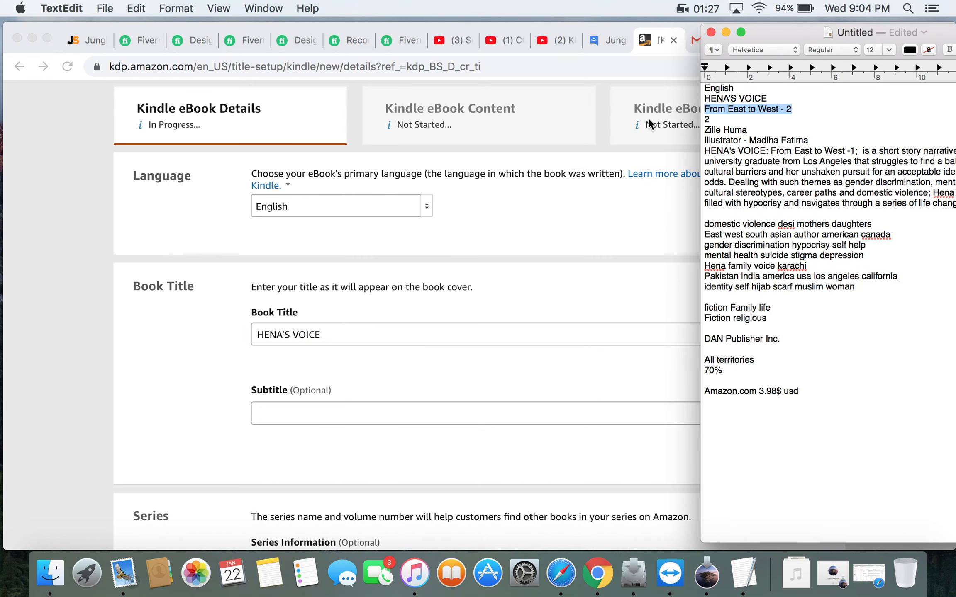
key("super+c")
left_click(297, 412)
left_click(297, 412)
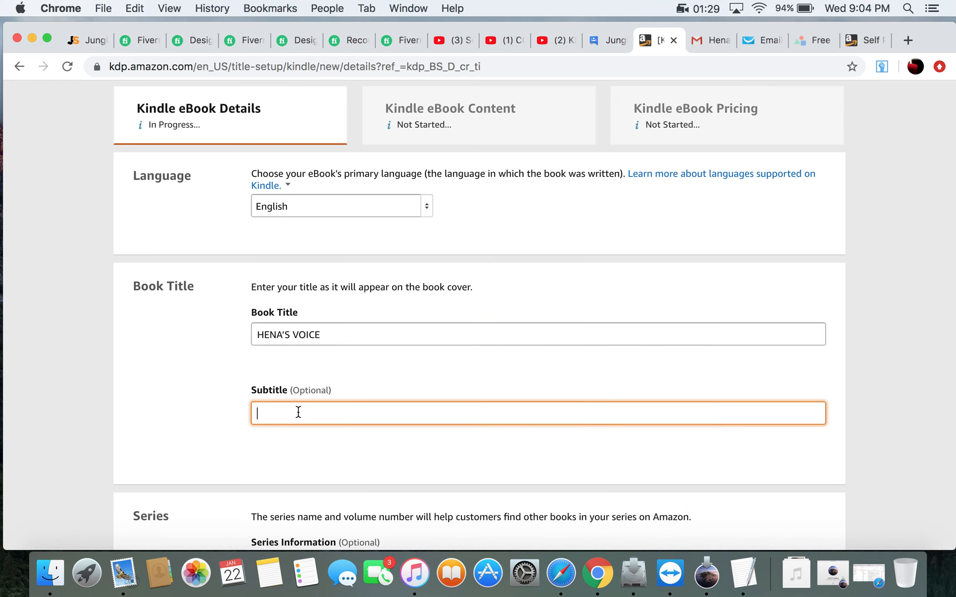
key("super+v")
Enter 2 as the series name
scroll(451, 402, "down", 10)
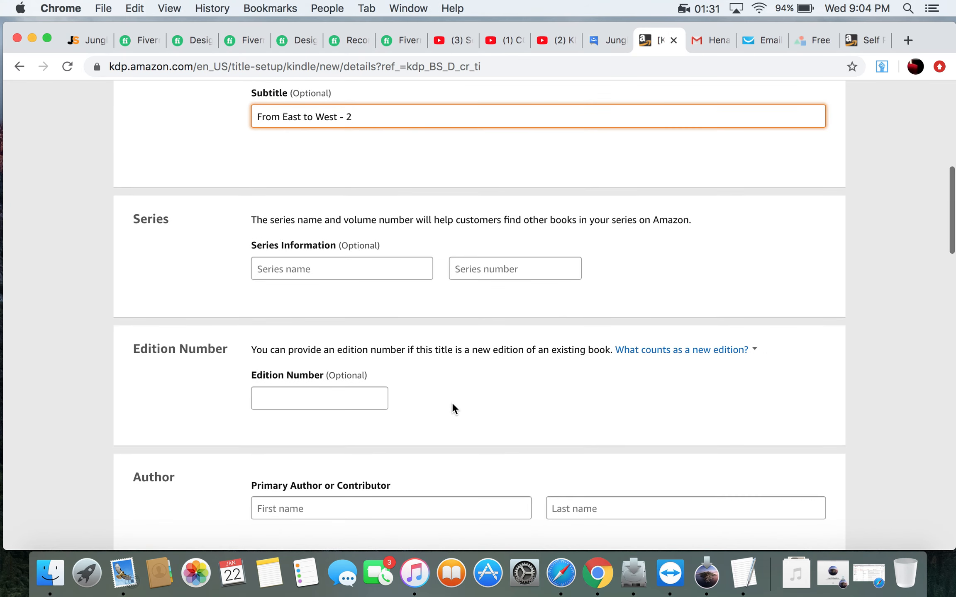
left_click(744, 573)
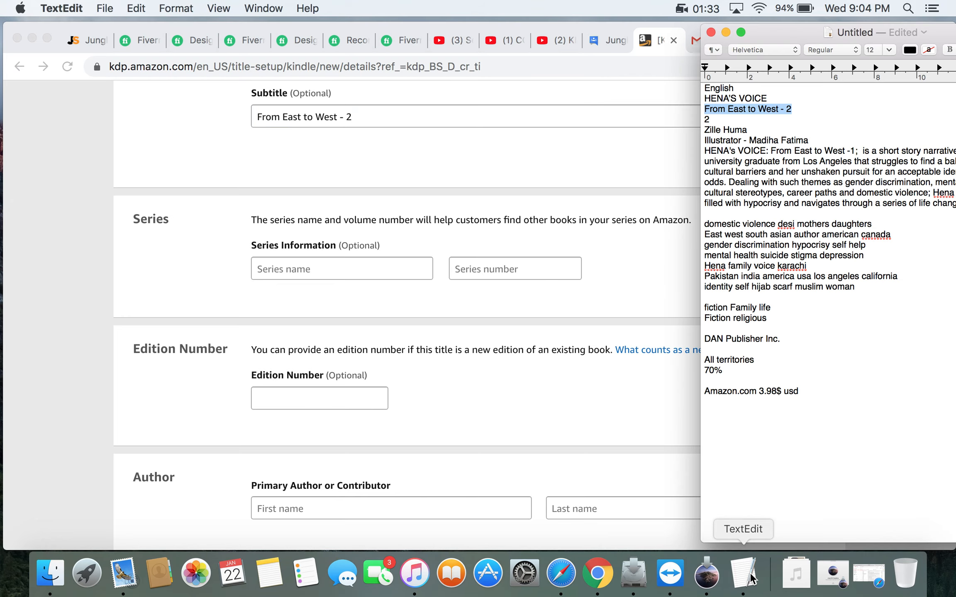
left_click(327, 272)
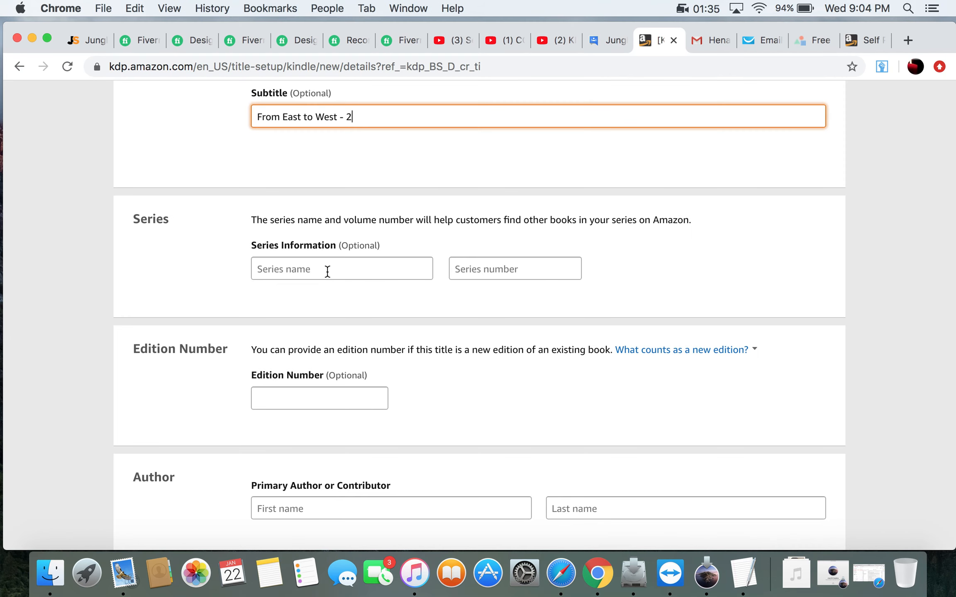
left_click(327, 272)
type("2")
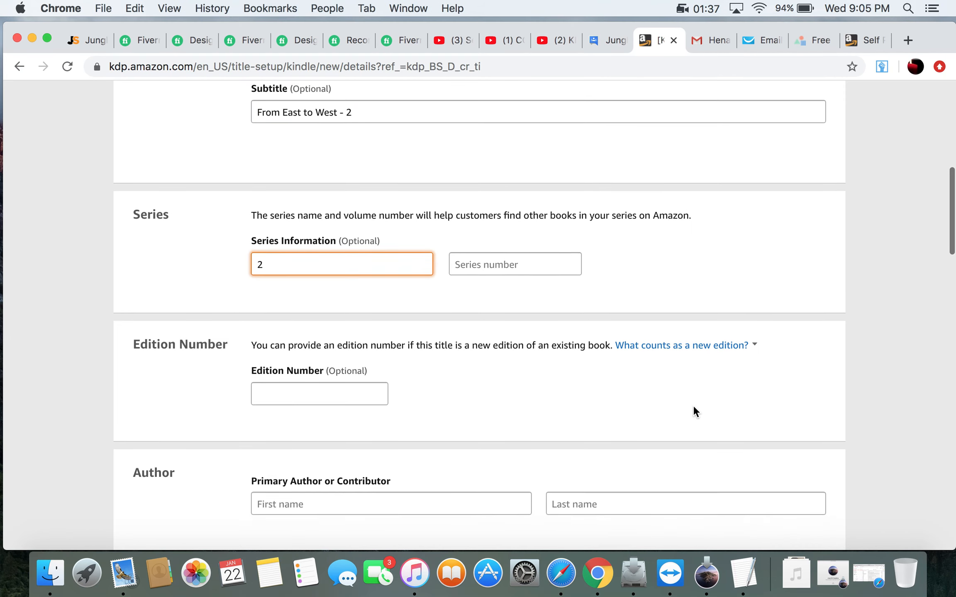
Select the author's name line in the notes
left_click(744, 573)
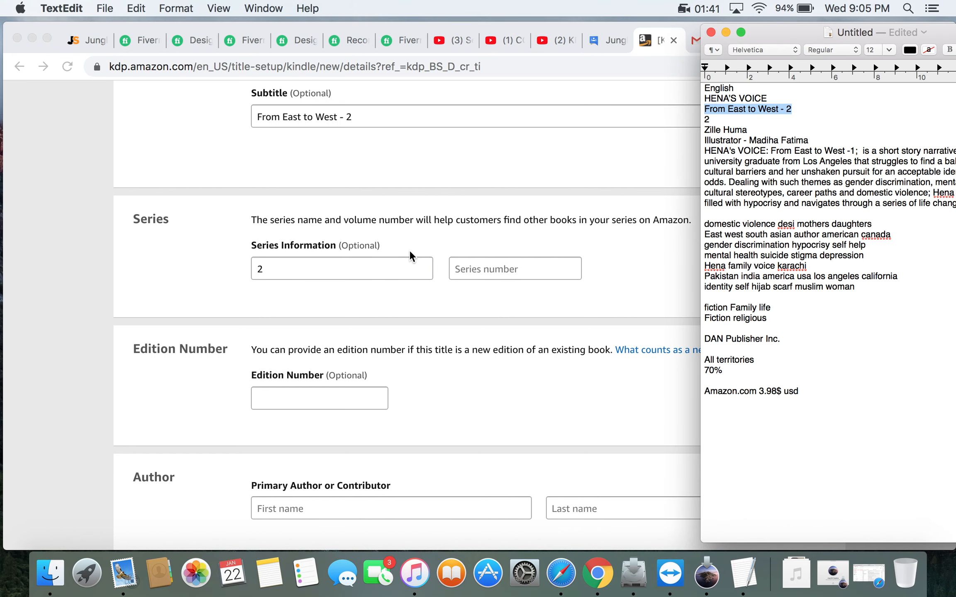
scroll(410, 250, "up", 2)
scroll(408, 249, "down", 1)
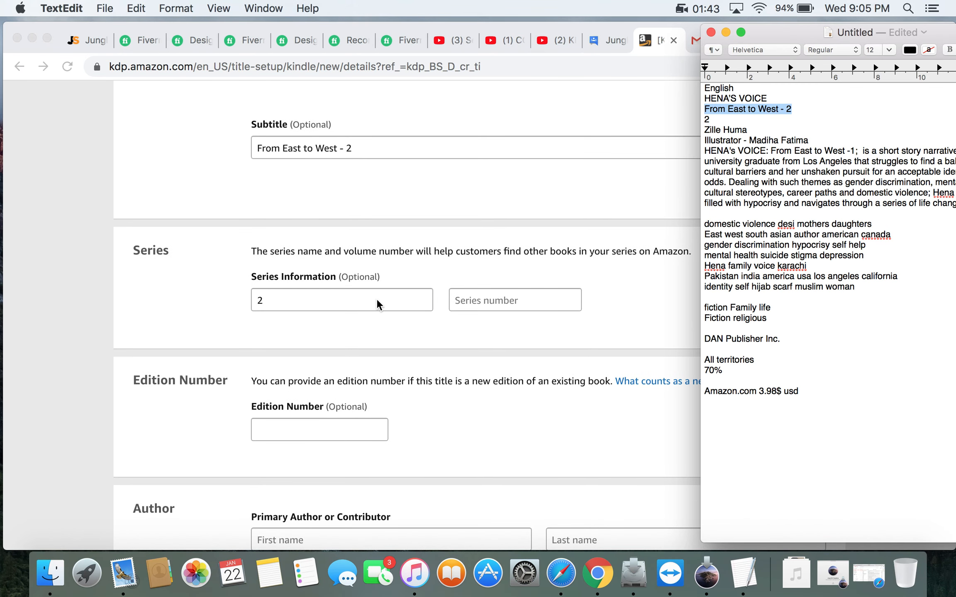
scroll(316, 432, "down", 1)
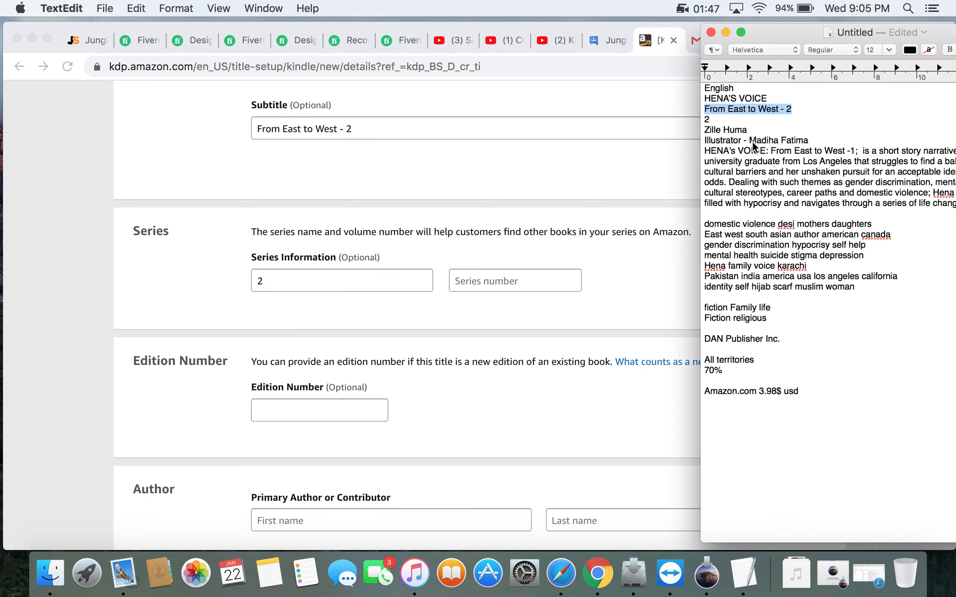
left_click(738, 119)
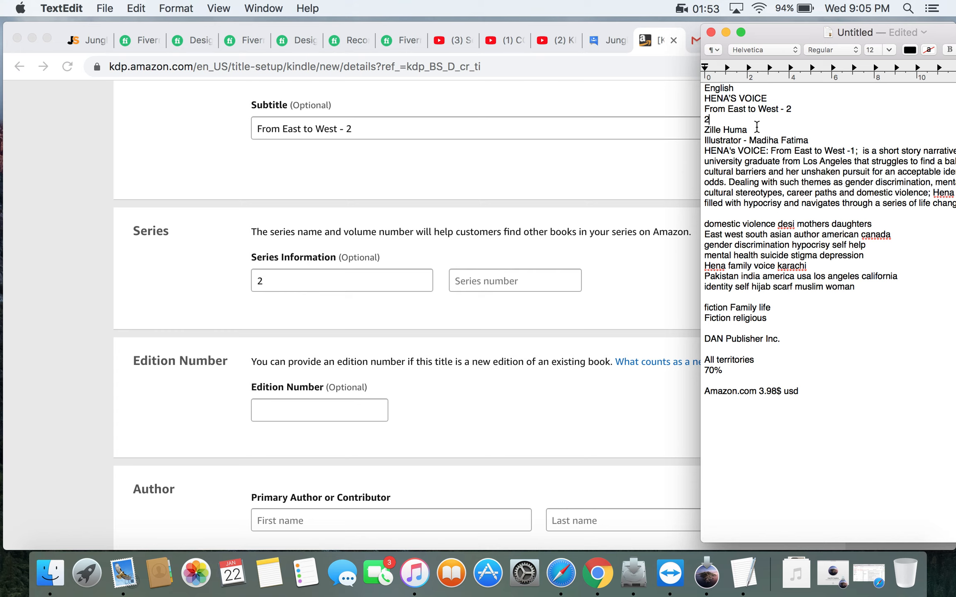
left_click_drag(761, 129, 648, 128)
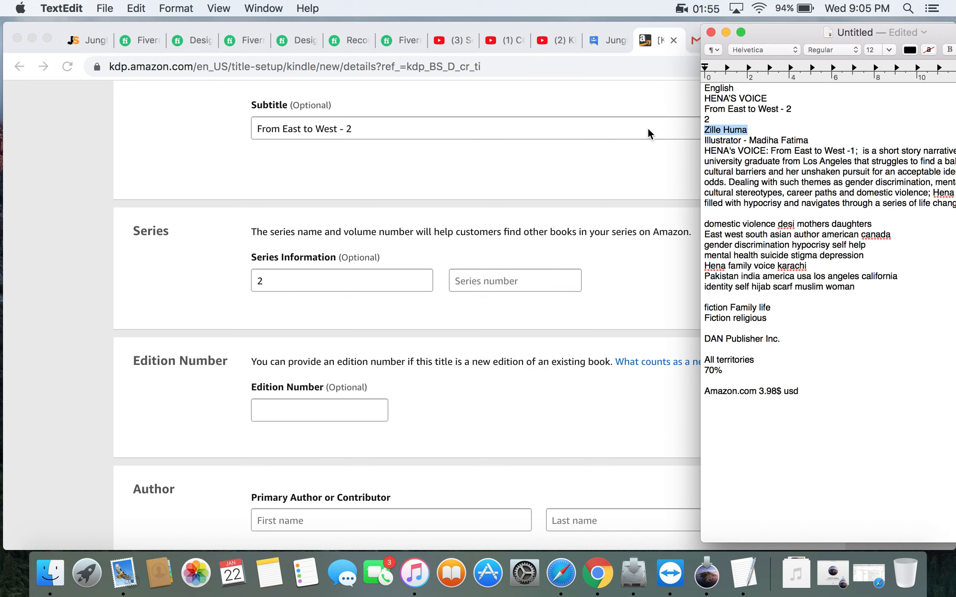
scroll(307, 464, "down", 5)
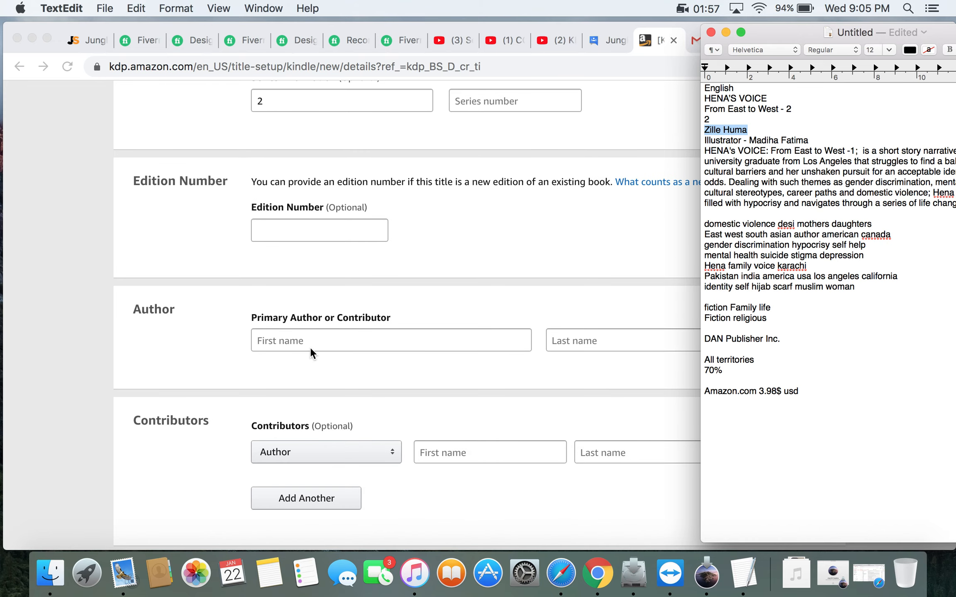
Fill in the primary author's first and last name
left_click(311, 334)
left_click(304, 340)
key("super+v")
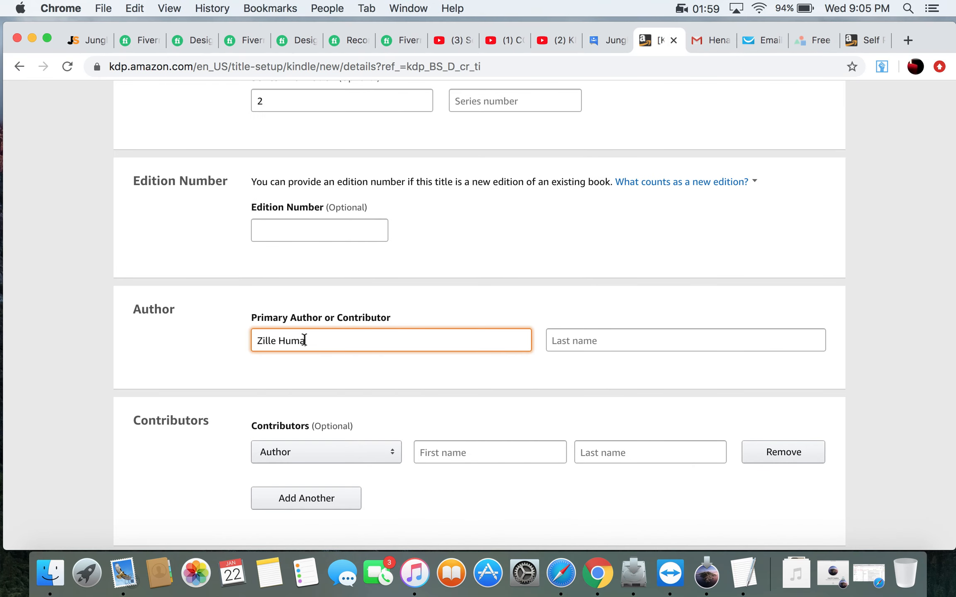
left_click_drag(305, 337, 271, 340)
type("e2")
left_click(603, 340)
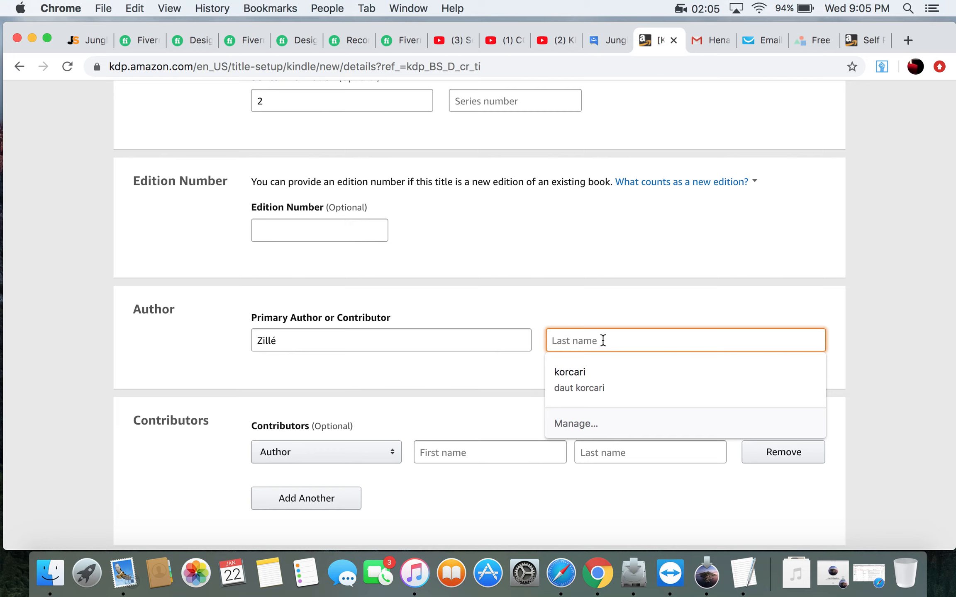
type("Huma")
scroll(528, 389, "down", 3)
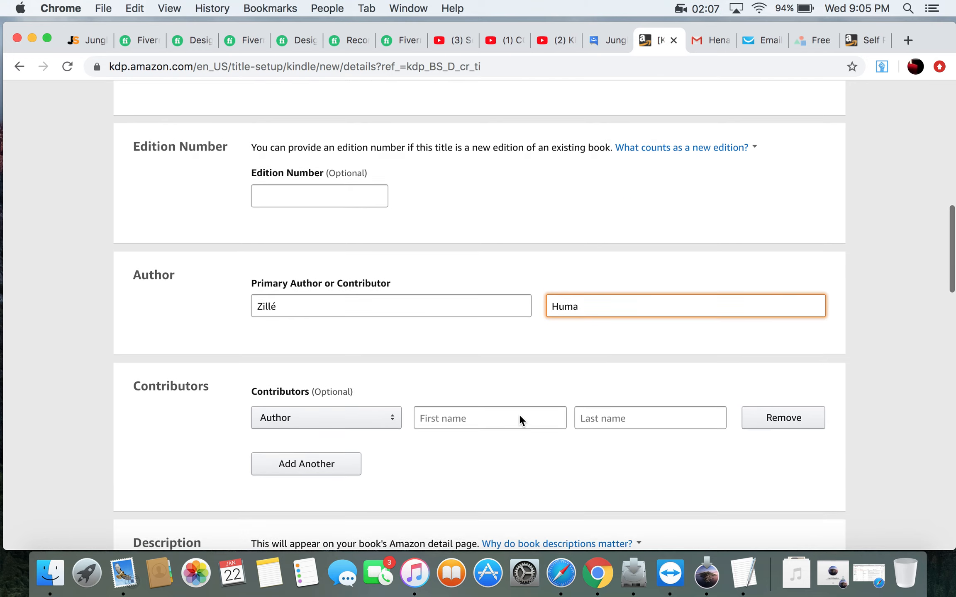
Add an Illustrator contributor with the illustrator's first and last name
left_click(393, 378)
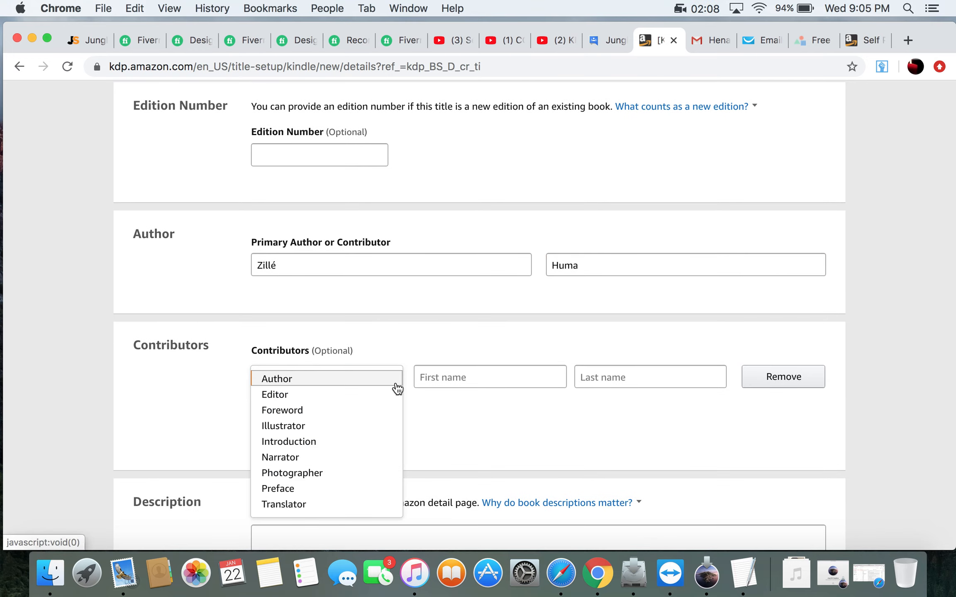
left_click(314, 427)
left_click(478, 378)
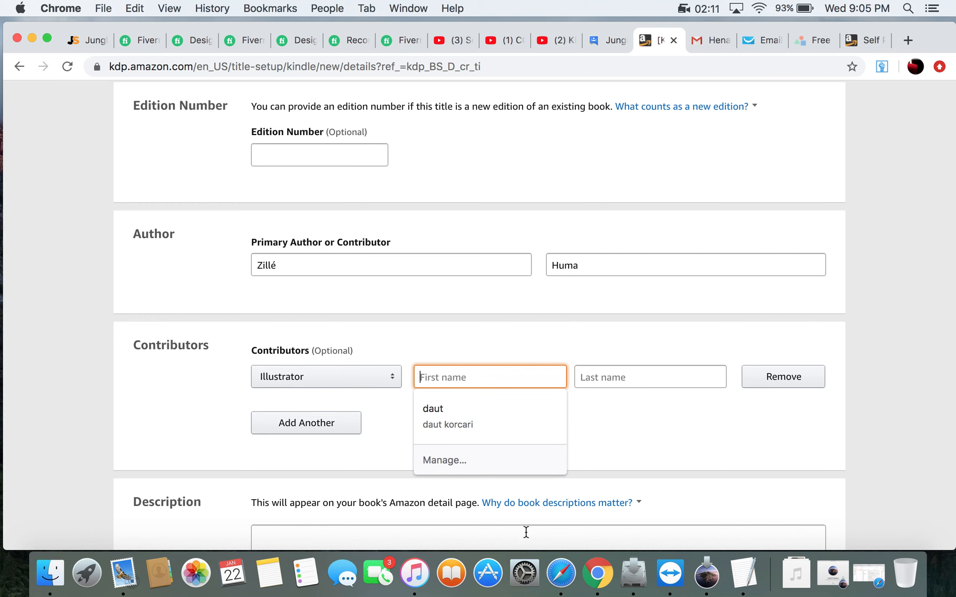
left_click(743, 573)
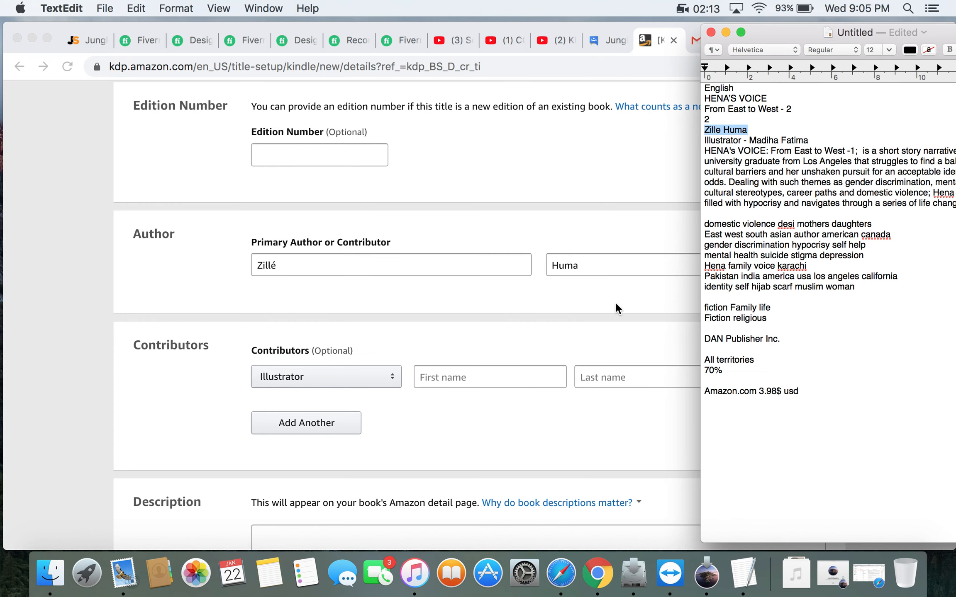
left_click(506, 377)
type("M")
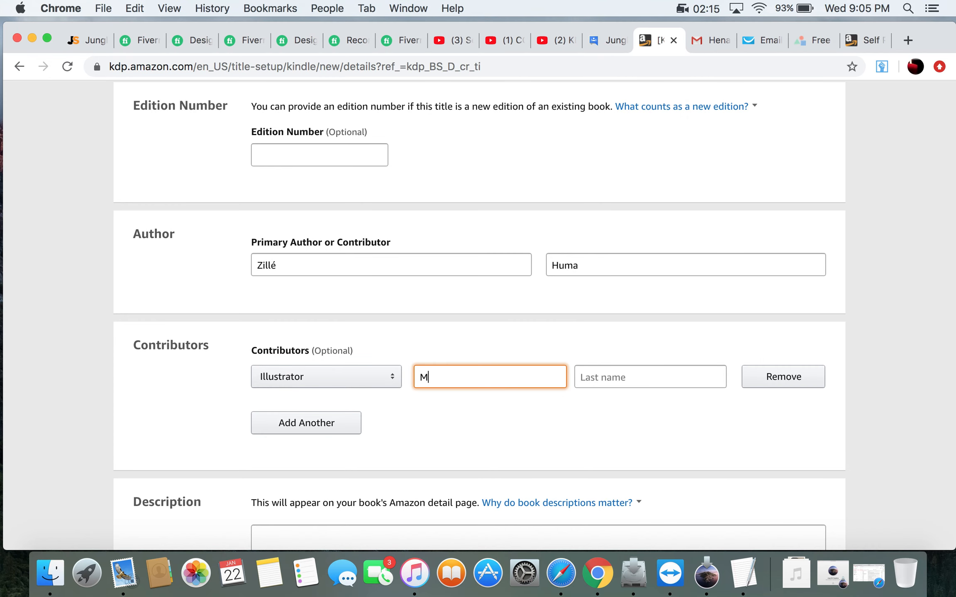
type("aiiha")
left_click(744, 574)
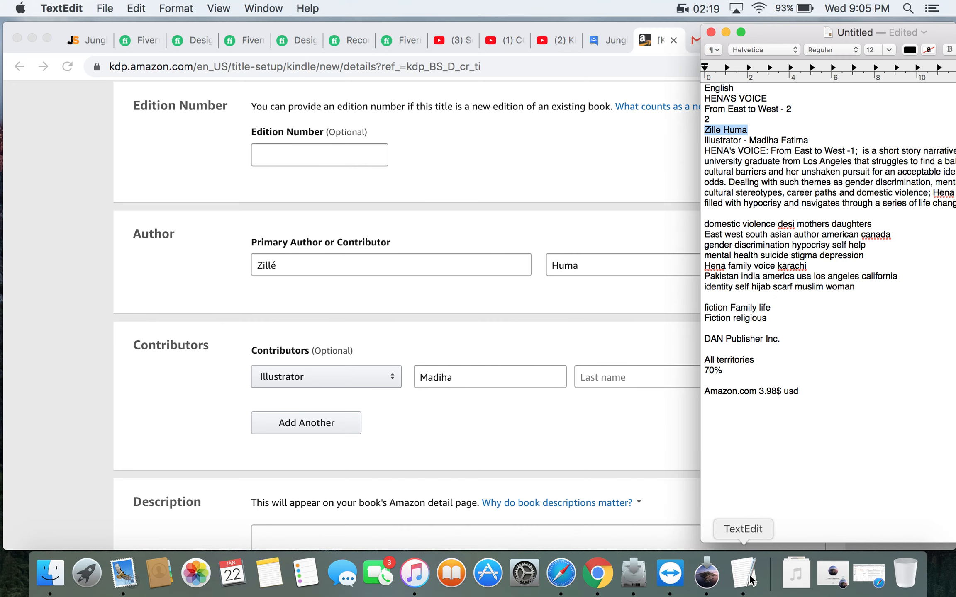
key("super+Tab")
left_click(625, 378)
type("F")
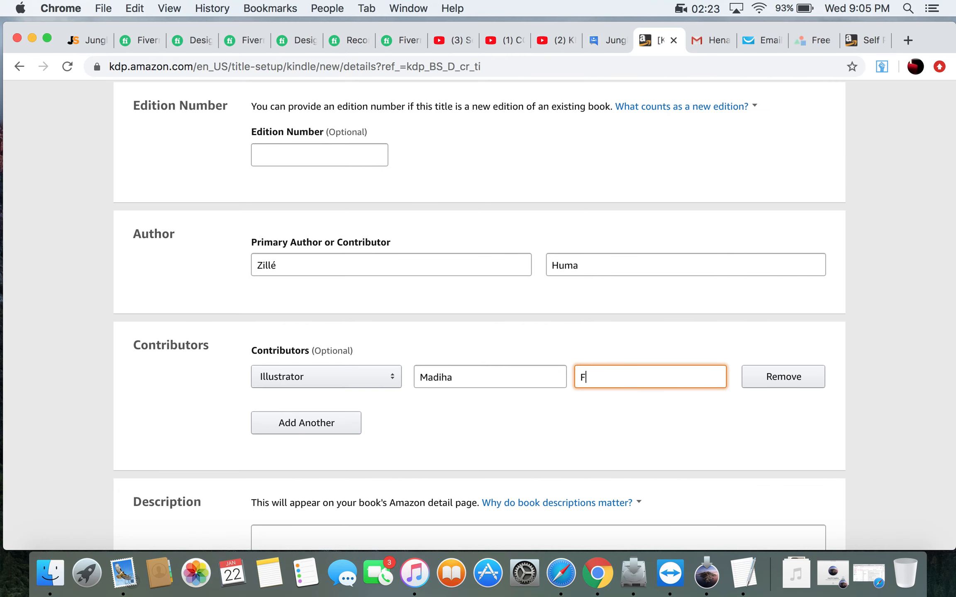
type("atima")
scroll(375, 491, "down", 3)
scroll(555, 375, "down", 6)
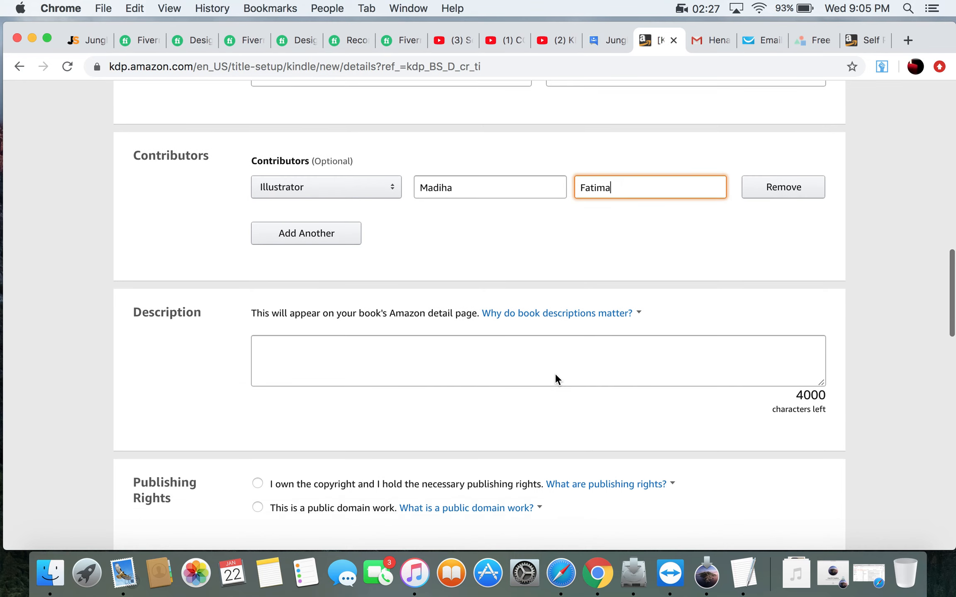
Paste the story summary from the notes into Description, removing trailing blank lines
left_click(745, 575)
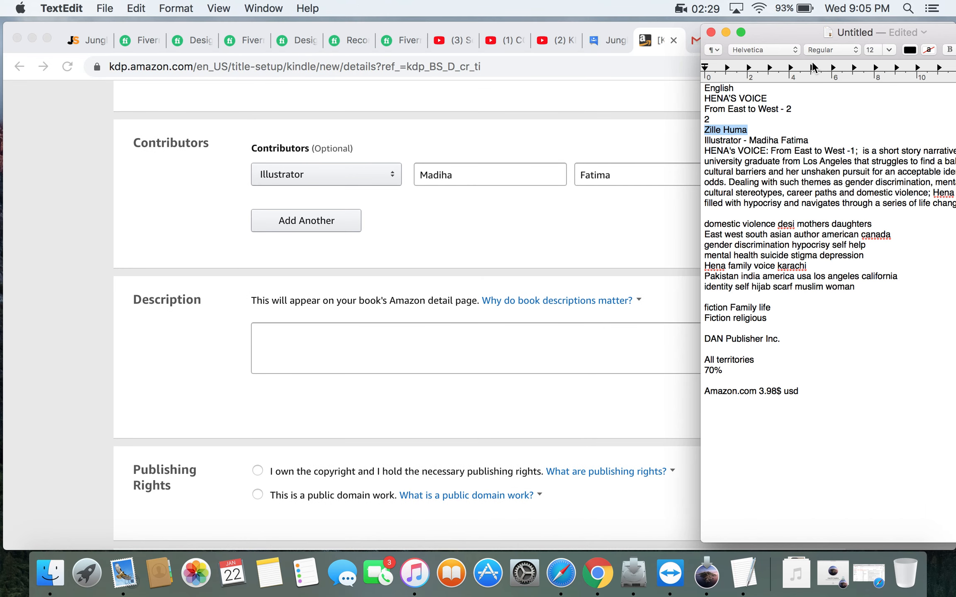
left_click_drag(705, 152, 951, 216)
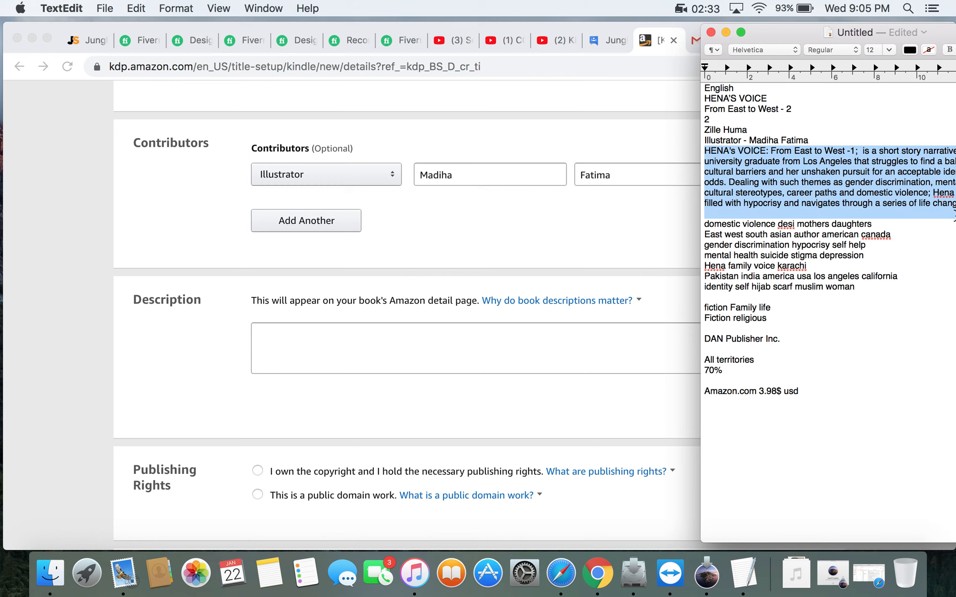
key("super+c")
left_click(381, 319)
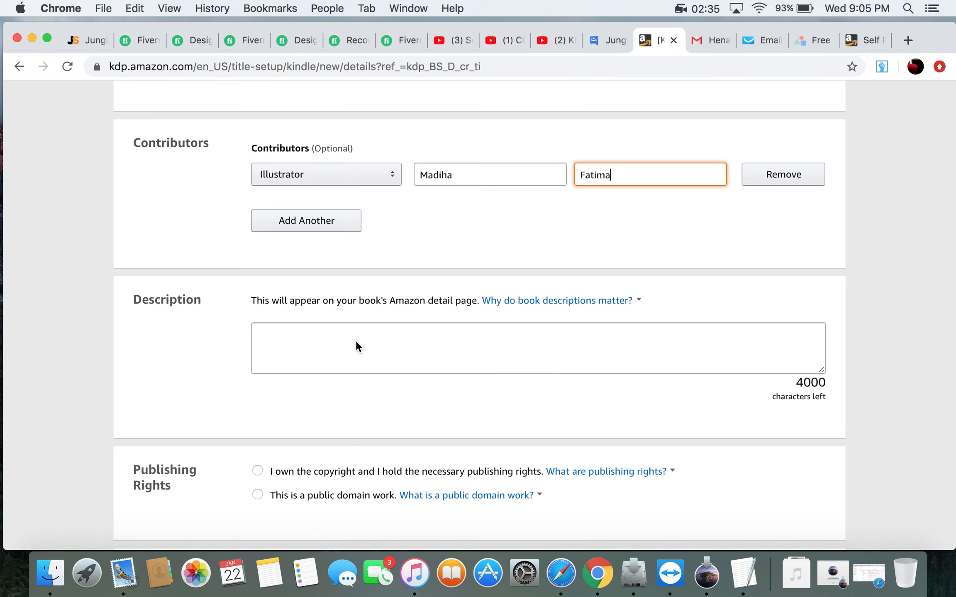
left_click(332, 353)
key("super+v")
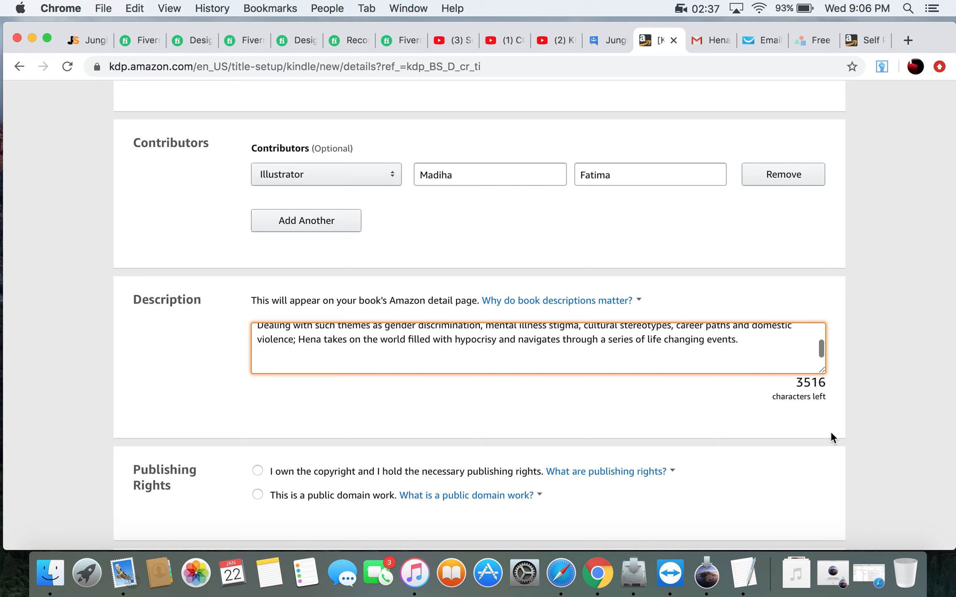
key("BackSpace")
key("BackSpace")
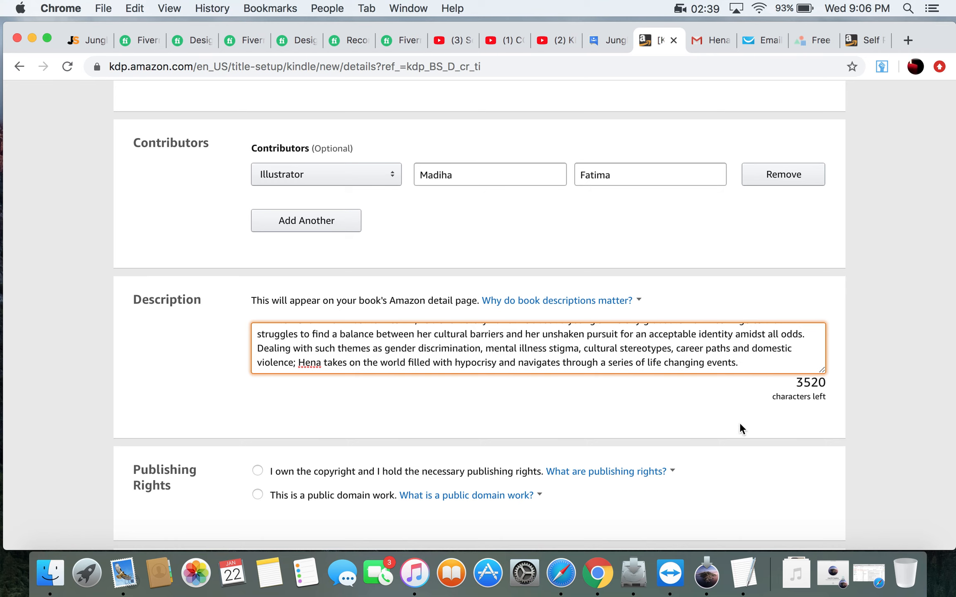
scroll(740, 424, "down", 5)
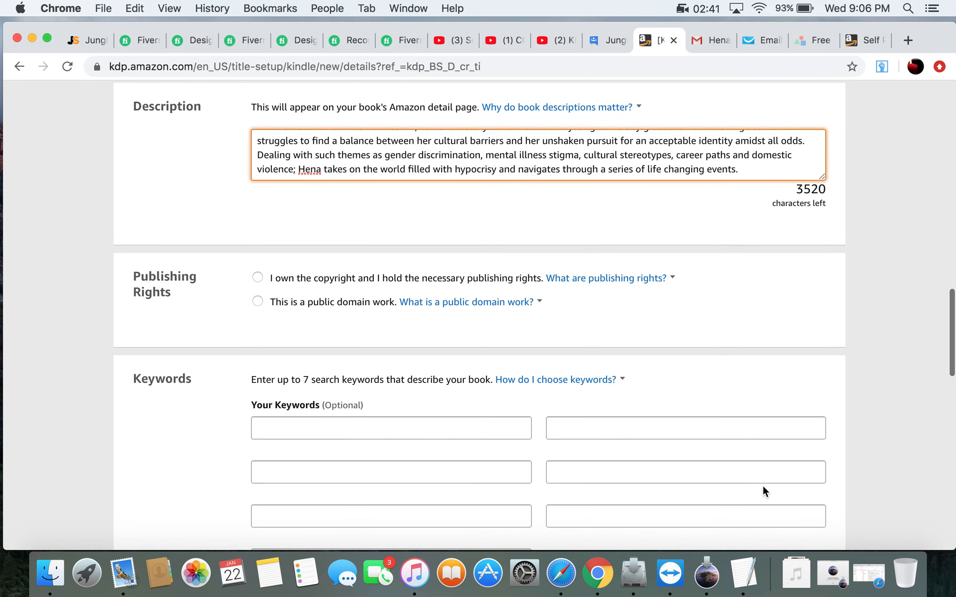
Select 'I own the copyright' under Publishing Rights
left_click(744, 570)
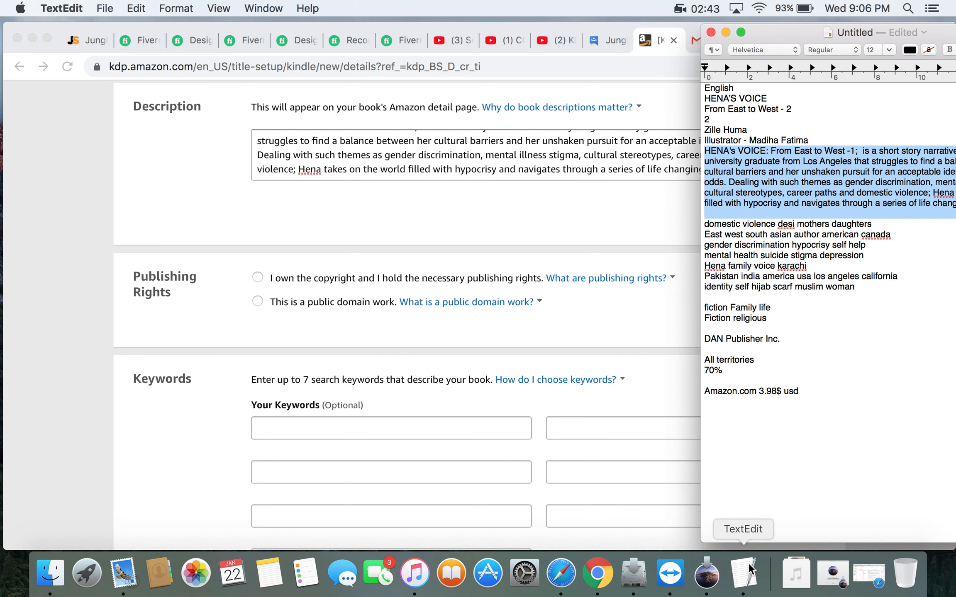
left_click(257, 278)
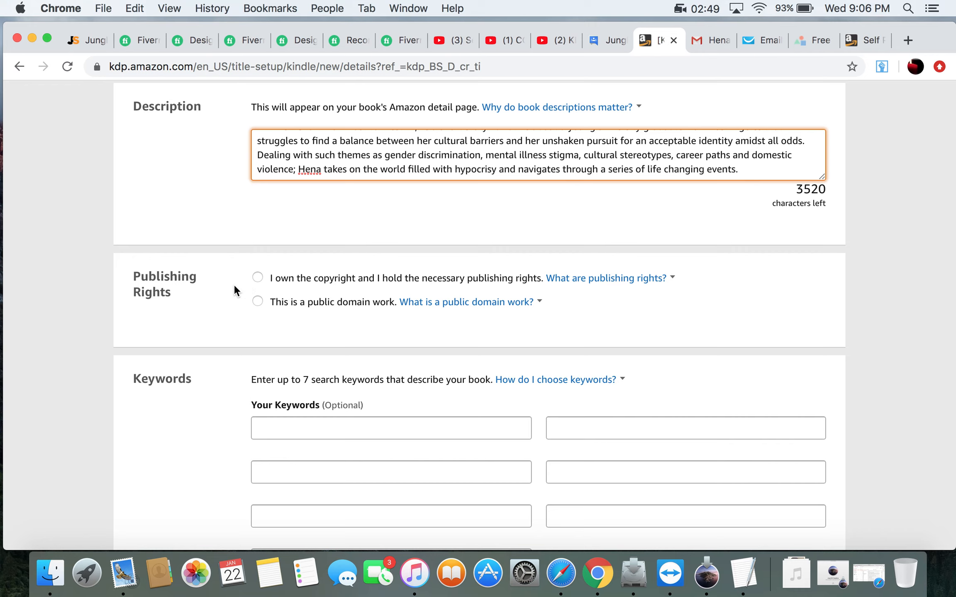
left_click(258, 278)
scroll(733, 307, "down", 5)
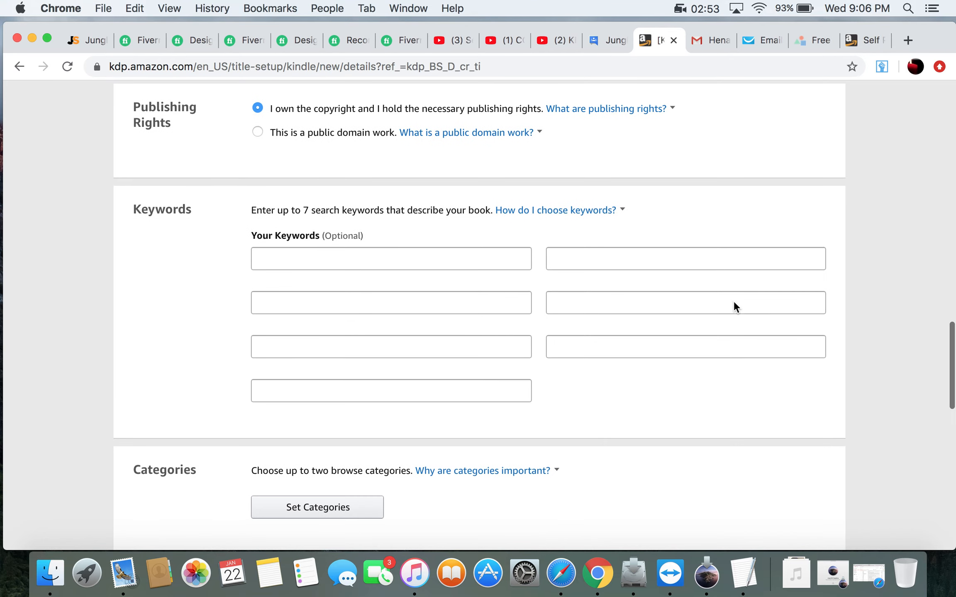
left_click(744, 575)
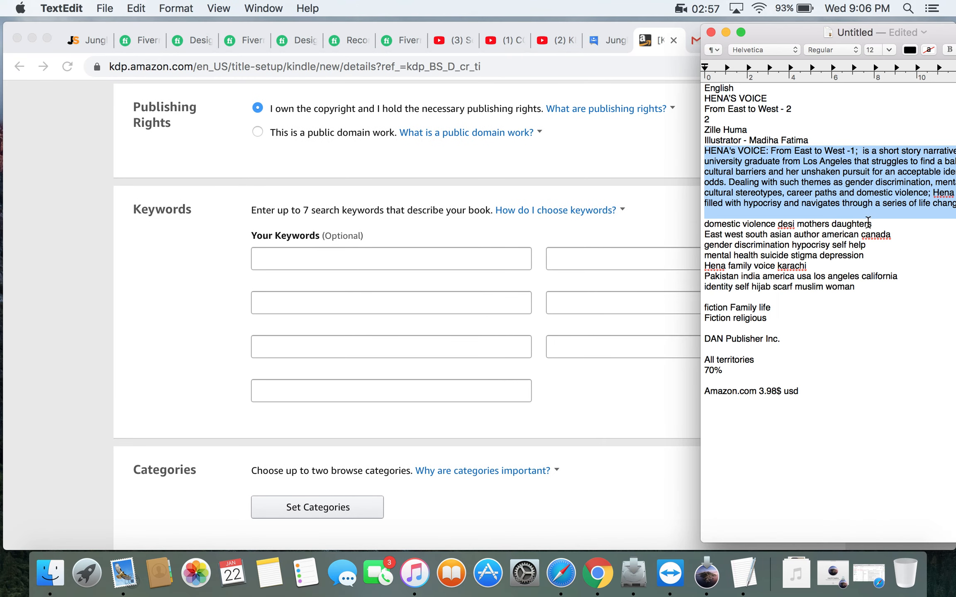
left_click_drag(873, 224, 674, 225)
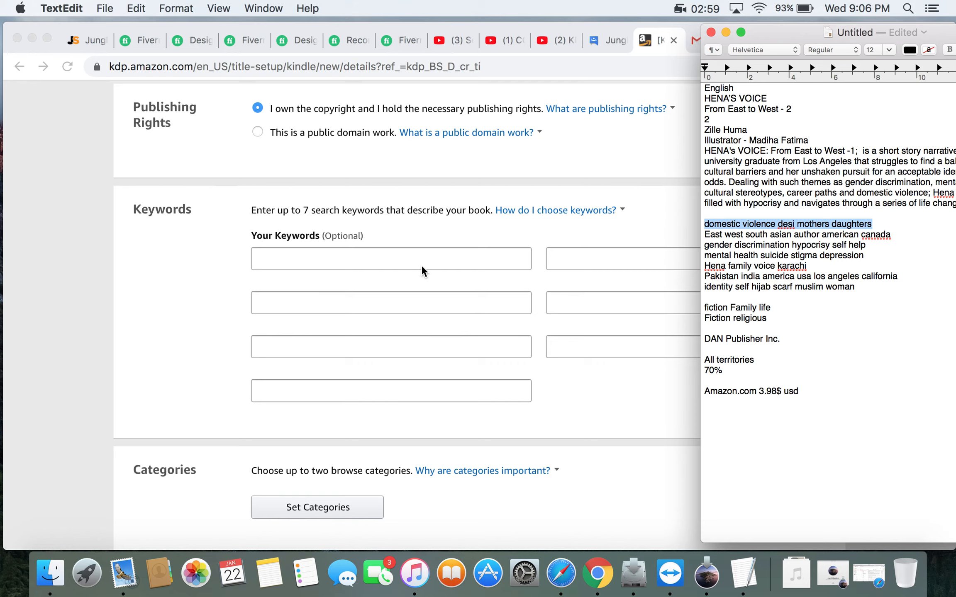
Fill the first two keyword boxes with the domestic violence and East-west South Asian authors lines
left_click(396, 258)
left_click(378, 258)
key("super+v")
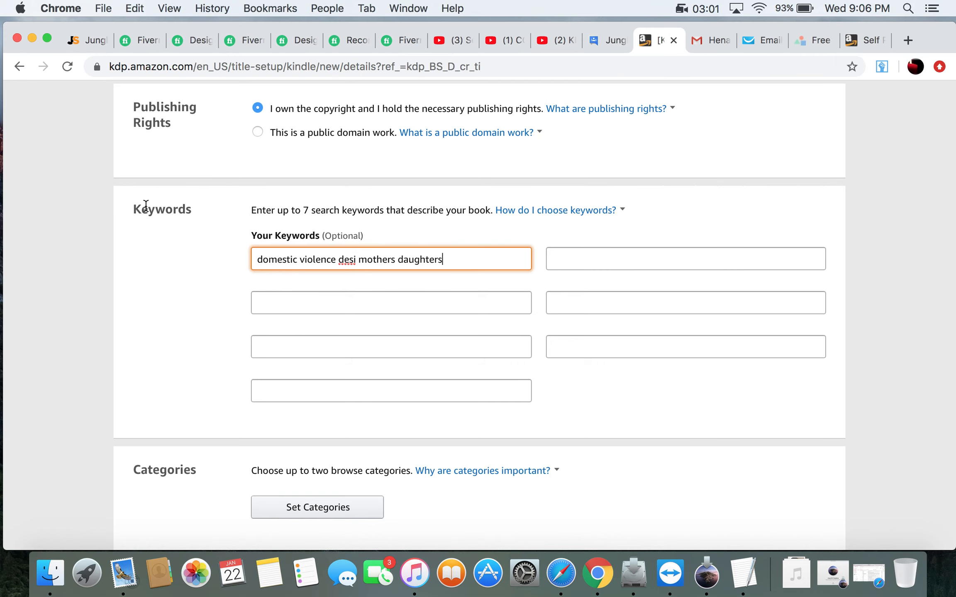
left_click_drag(127, 195, 203, 211)
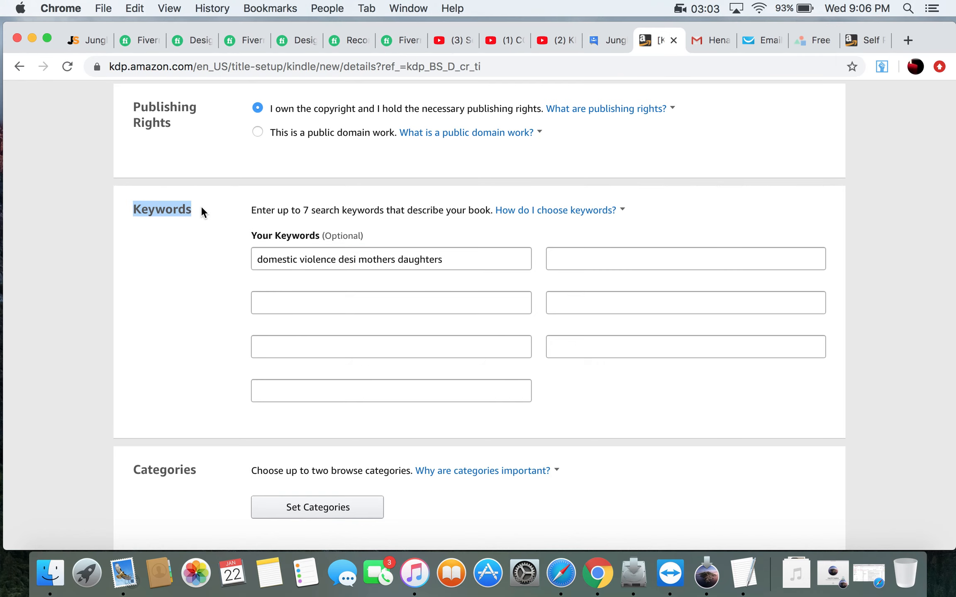
left_click_drag(138, 99, 180, 123)
scroll(177, 403, "down", 3)
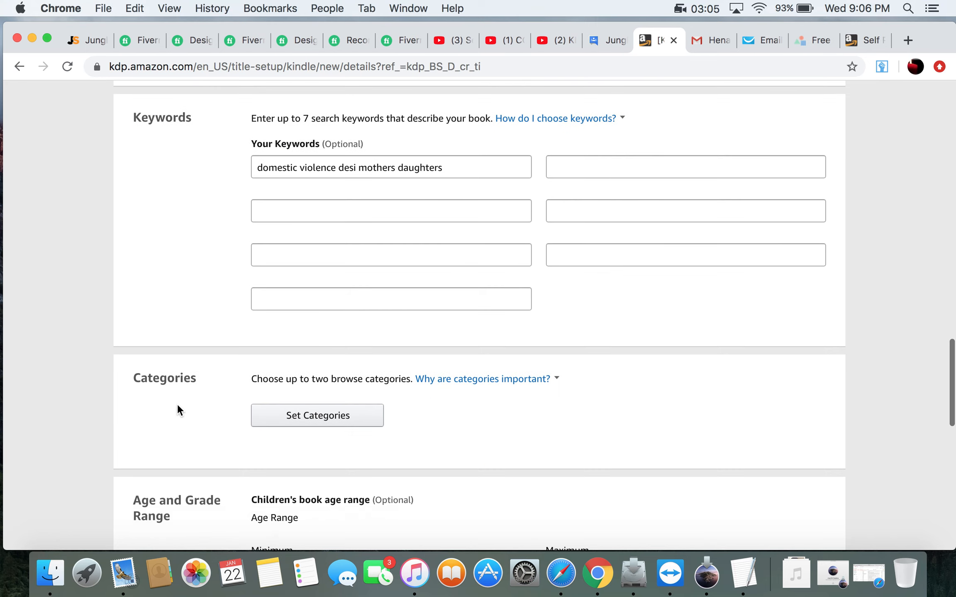
scroll(259, 367, "up", 4)
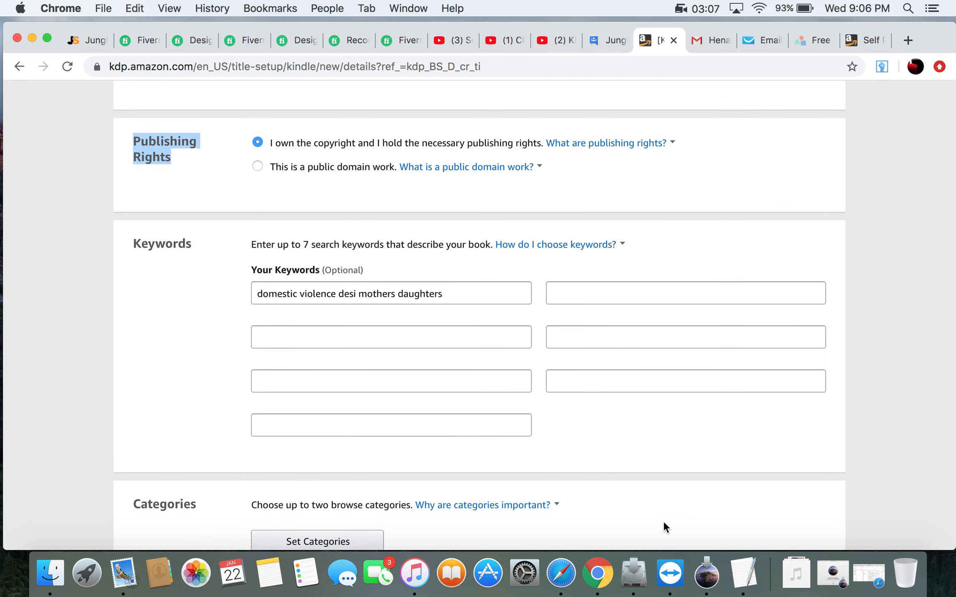
left_click(744, 575)
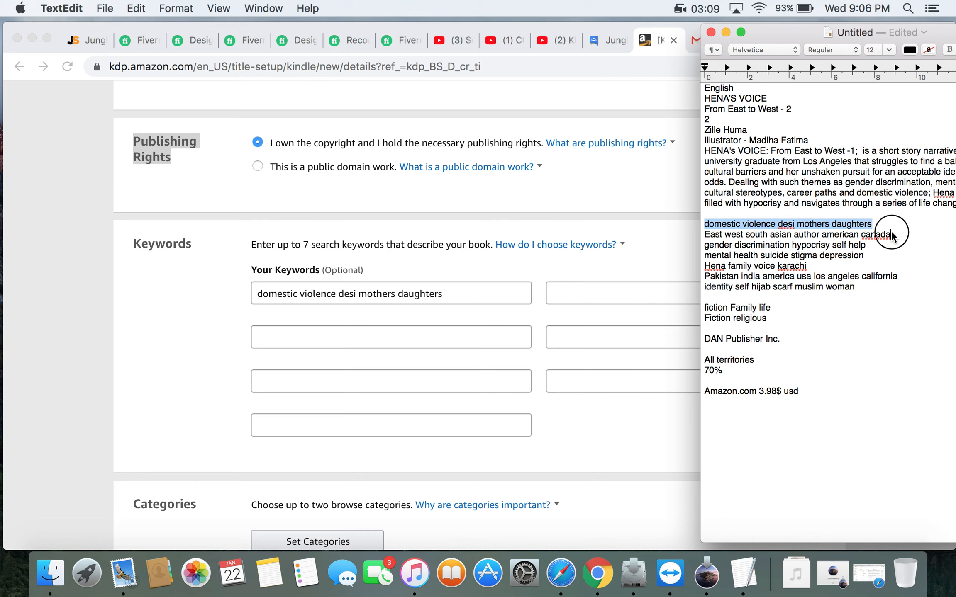
left_click_drag(891, 237, 697, 232)
key("super+c")
left_click(636, 293)
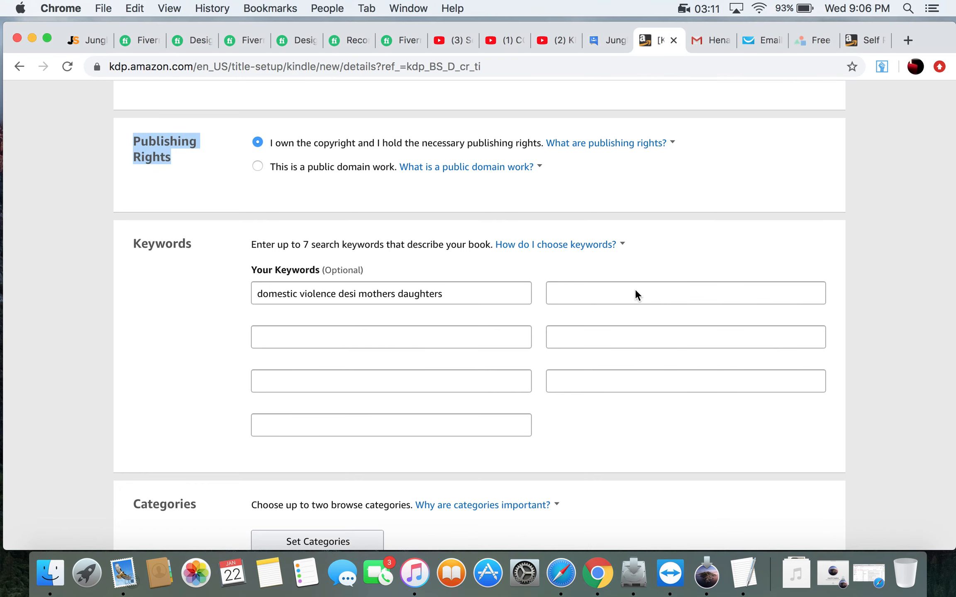
left_click(636, 291)
key("super+v")
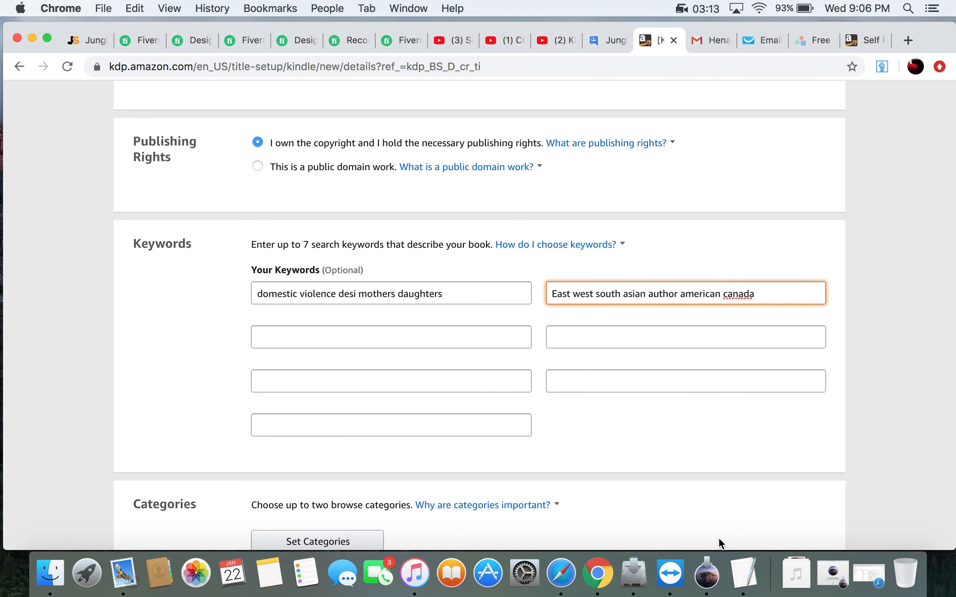
Paste 'gender discrimination hypocrisy self help' into the third keyword box
left_click(744, 575)
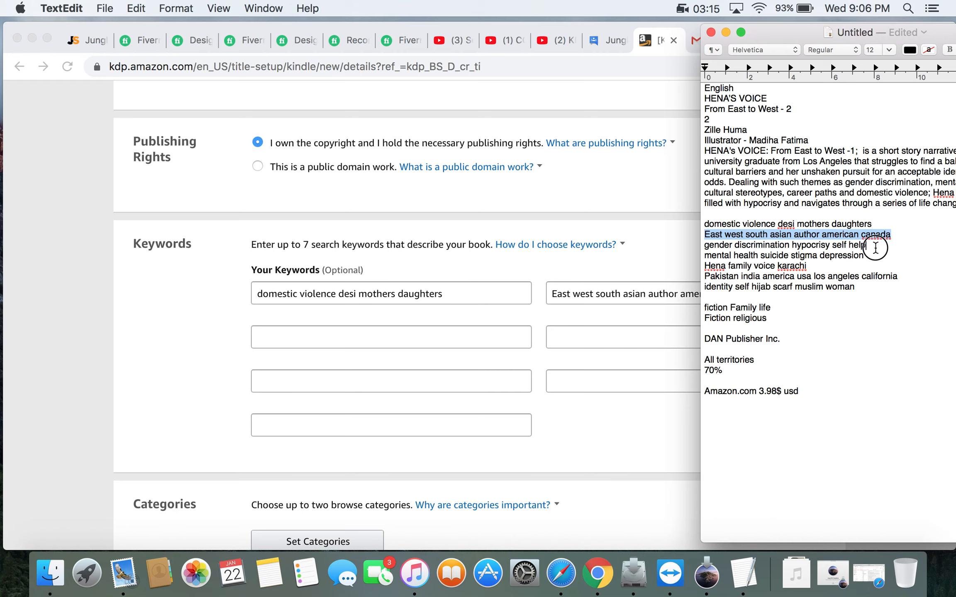
left_click_drag(874, 249, 701, 242)
key("super+c")
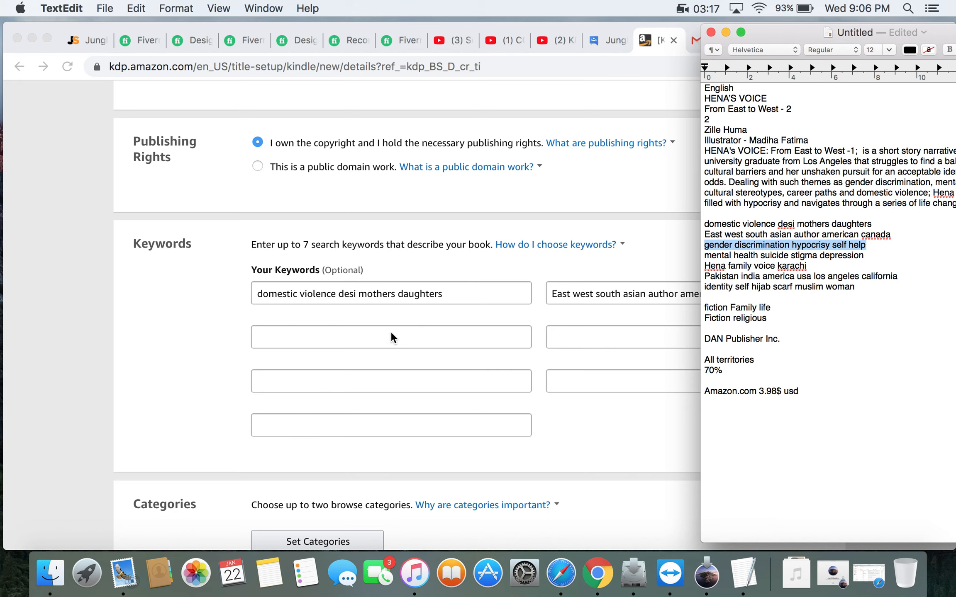
left_click(386, 335)
left_click(367, 344)
key("super+v")
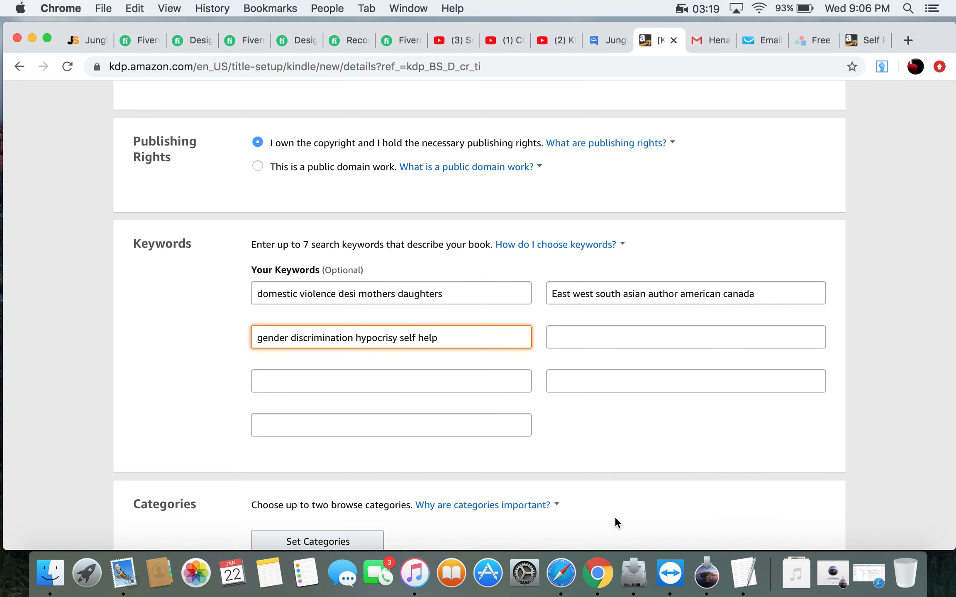
left_click(744, 575)
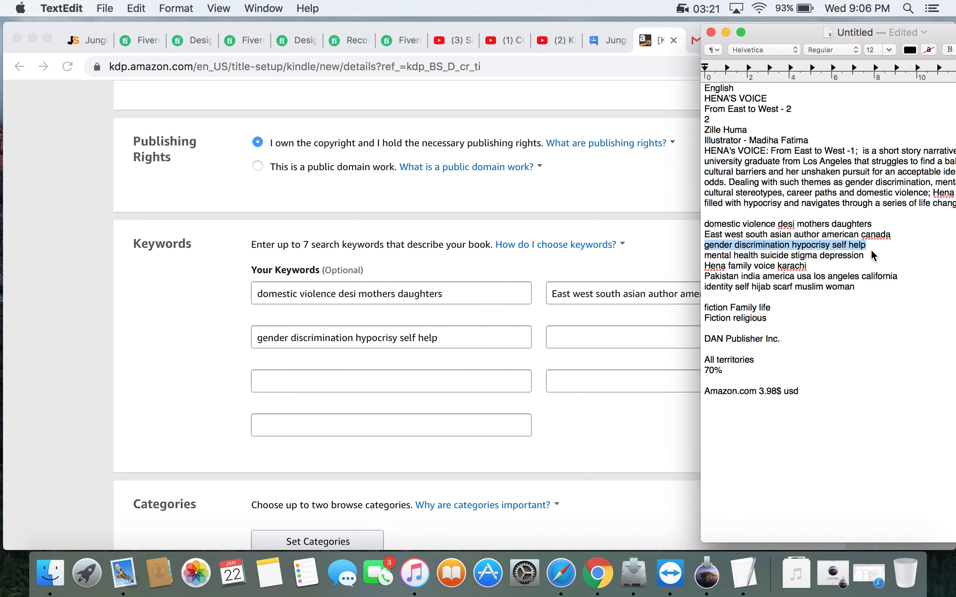
left_click_drag(867, 255, 729, 254)
left_click_drag(870, 256, 709, 248)
left_click_drag(868, 252, 703, 256)
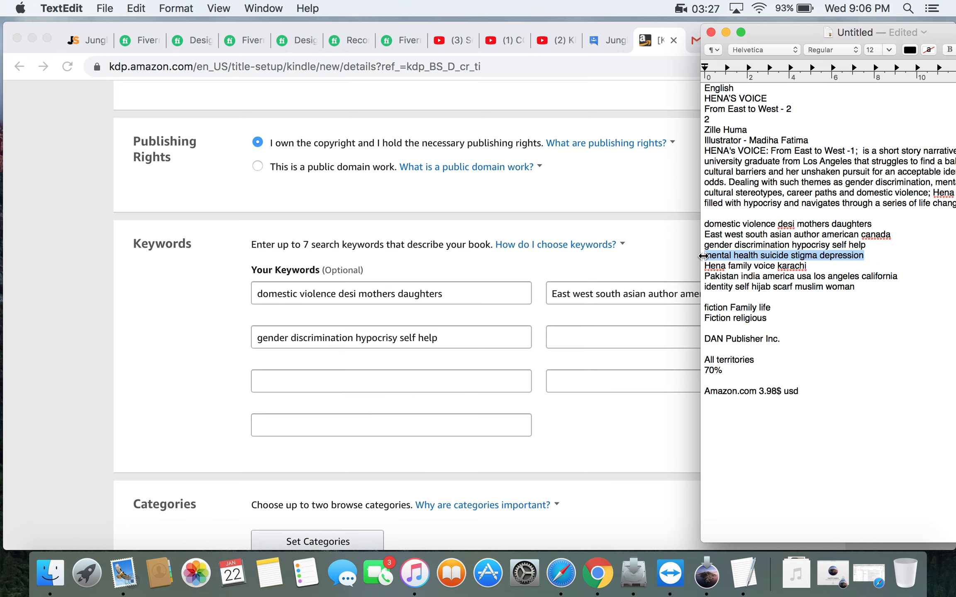
left_click(601, 322)
Fill keyword boxes four and five, the fifth with 'Hena family voice karachi'
left_click(584, 336)
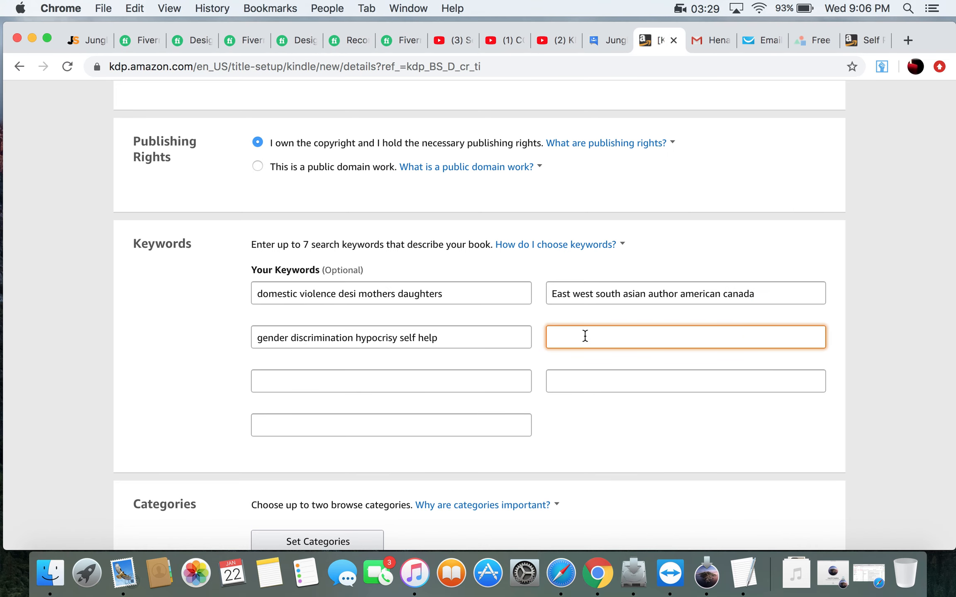
key("super+v")
left_click(747, 574)
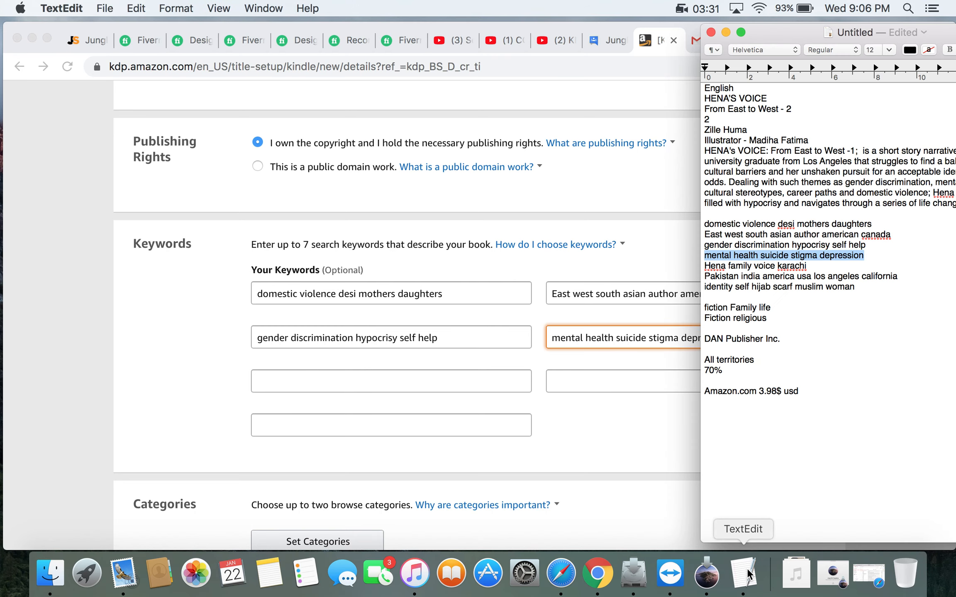
left_click(813, 267)
left_click_drag(814, 266, 694, 266)
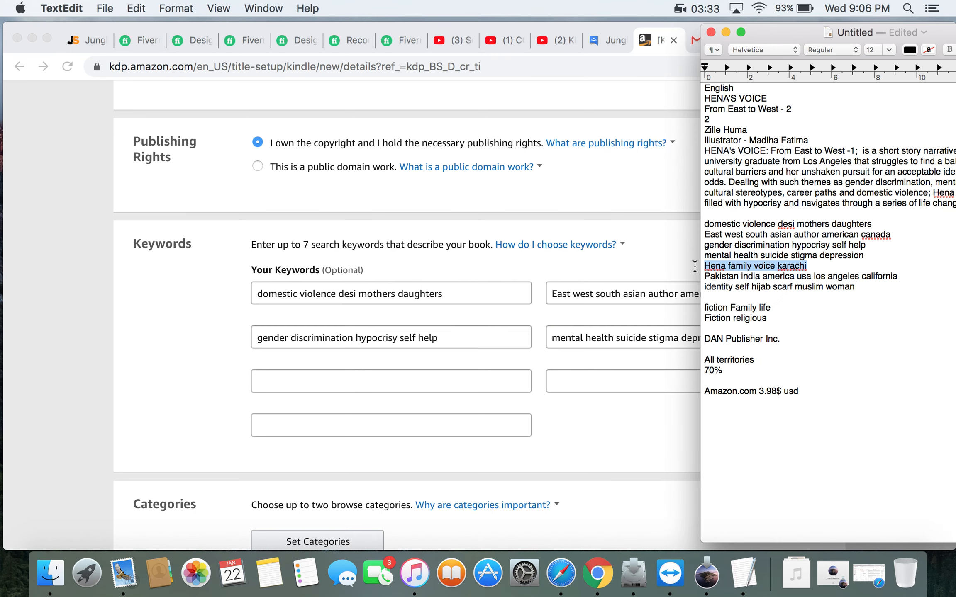
left_click(385, 377)
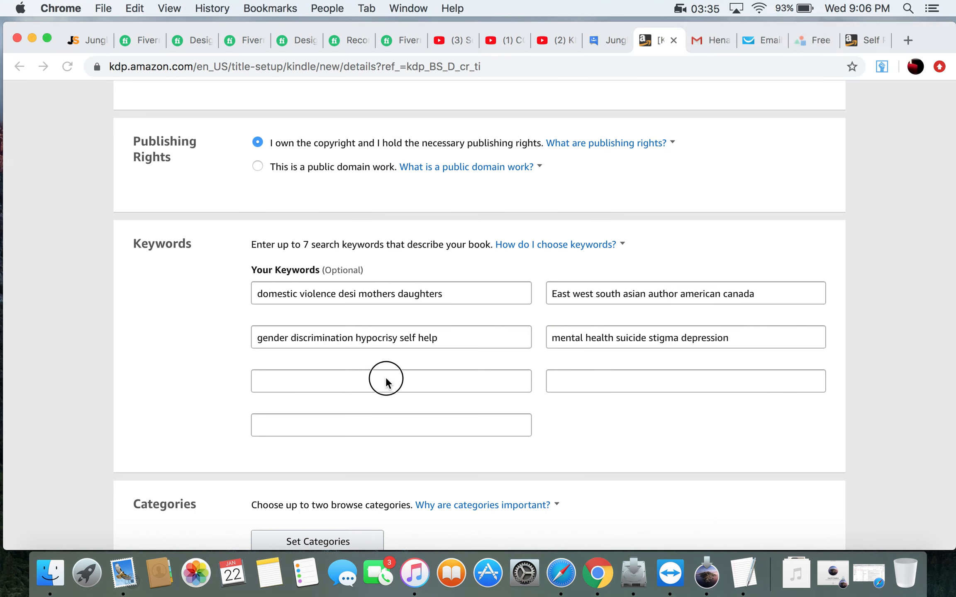
left_click(365, 381)
key("super+v")
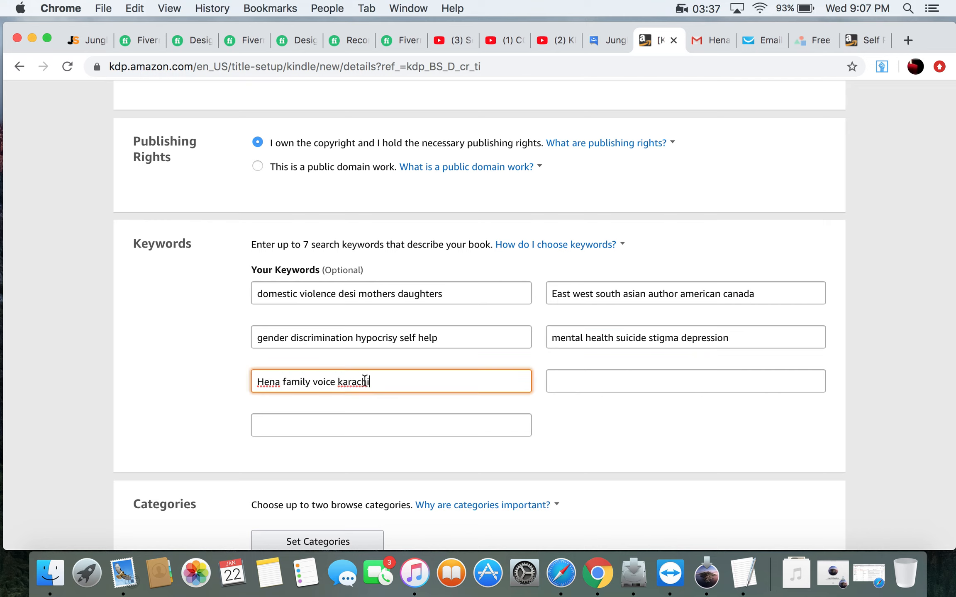
Paste the Pakistan india america and identity self hijab lines into keyword boxes six and seven
left_click(744, 576)
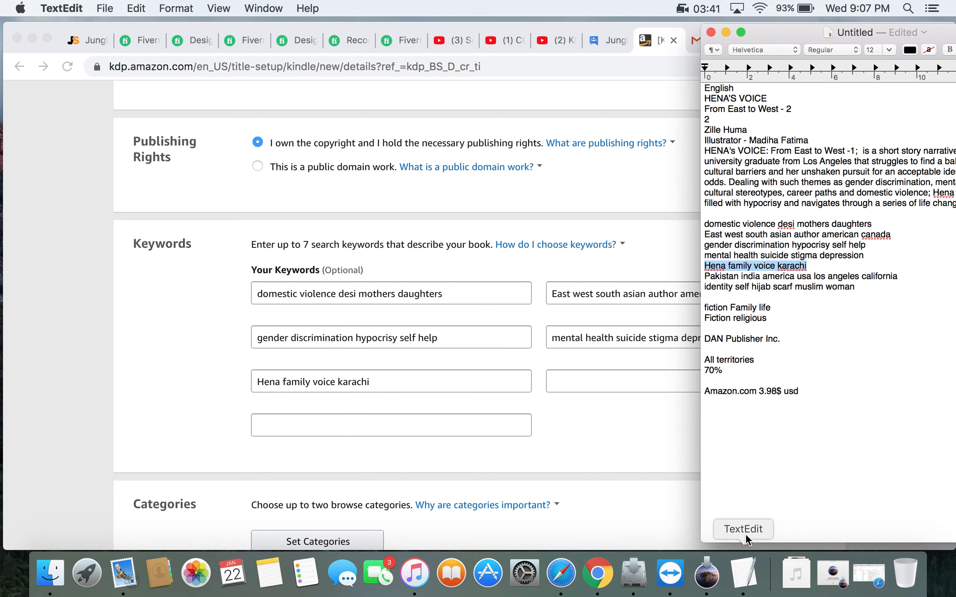
left_click_drag(901, 276, 702, 276)
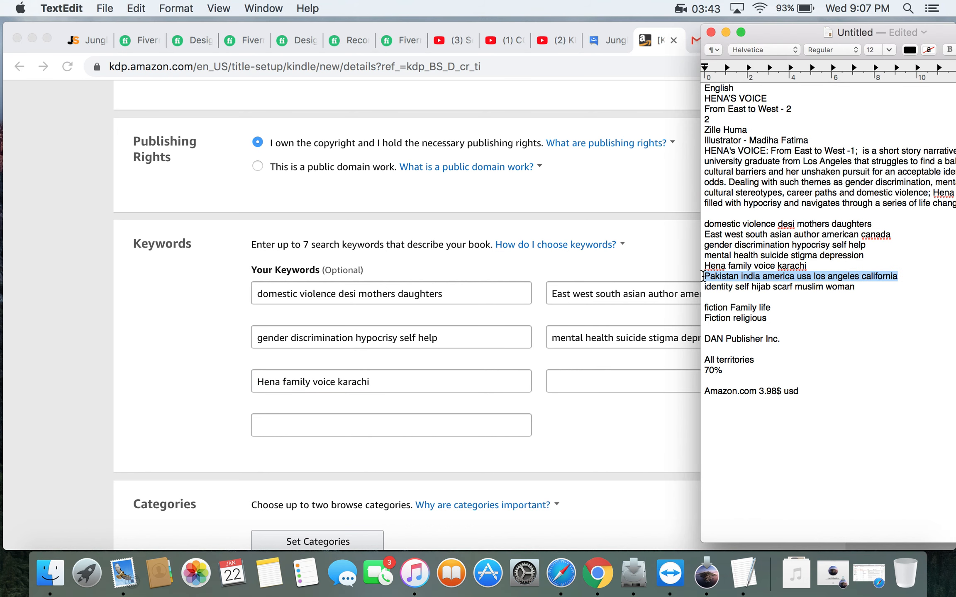
left_click(591, 386)
left_click(617, 378)
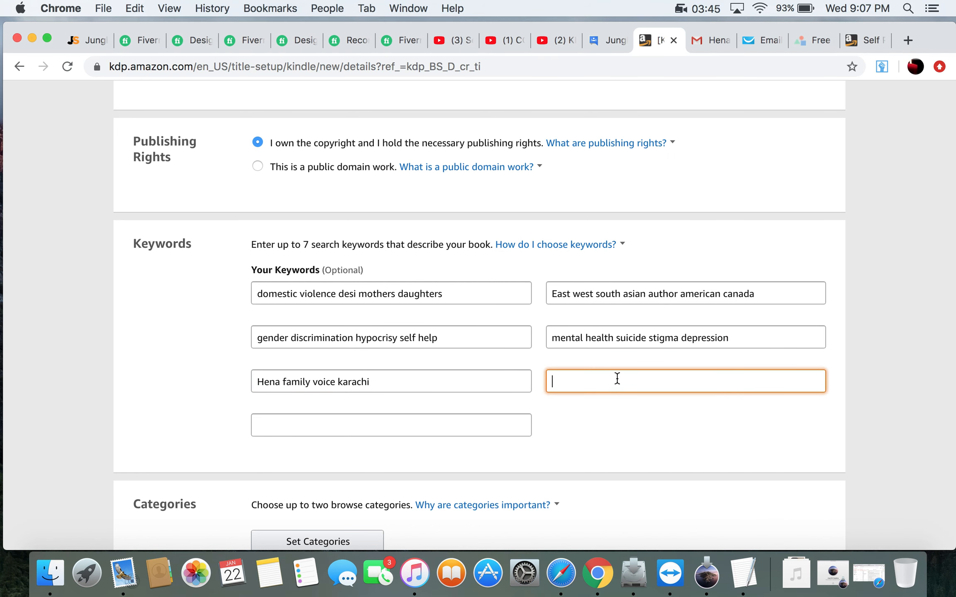
key("super+v")
left_click(745, 576)
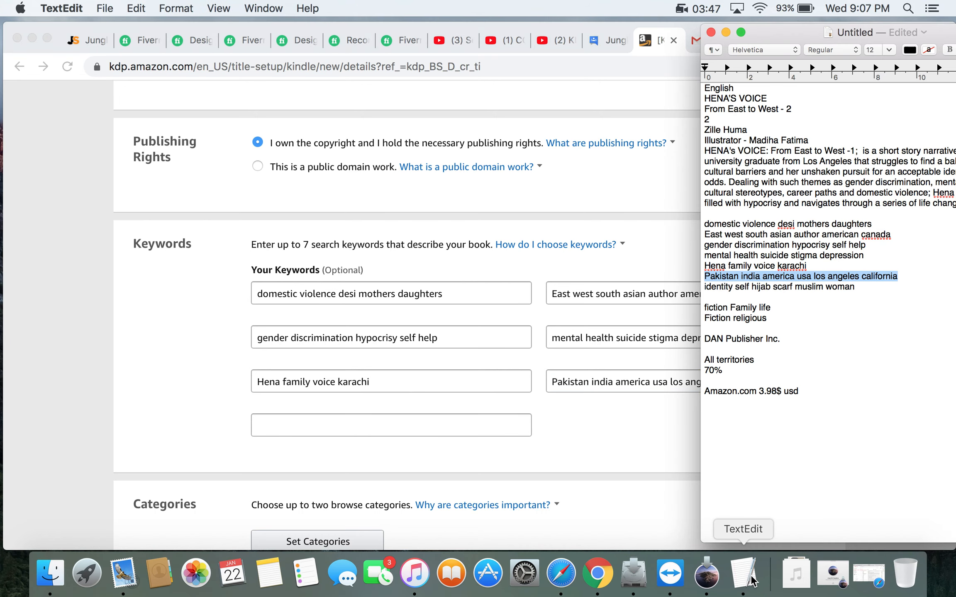
left_click(871, 290)
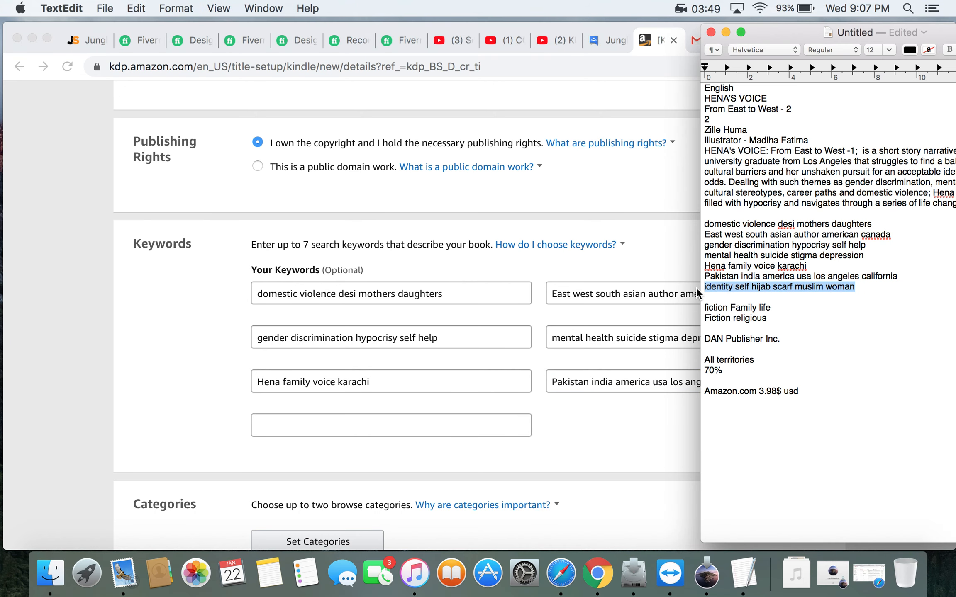
left_click(387, 421)
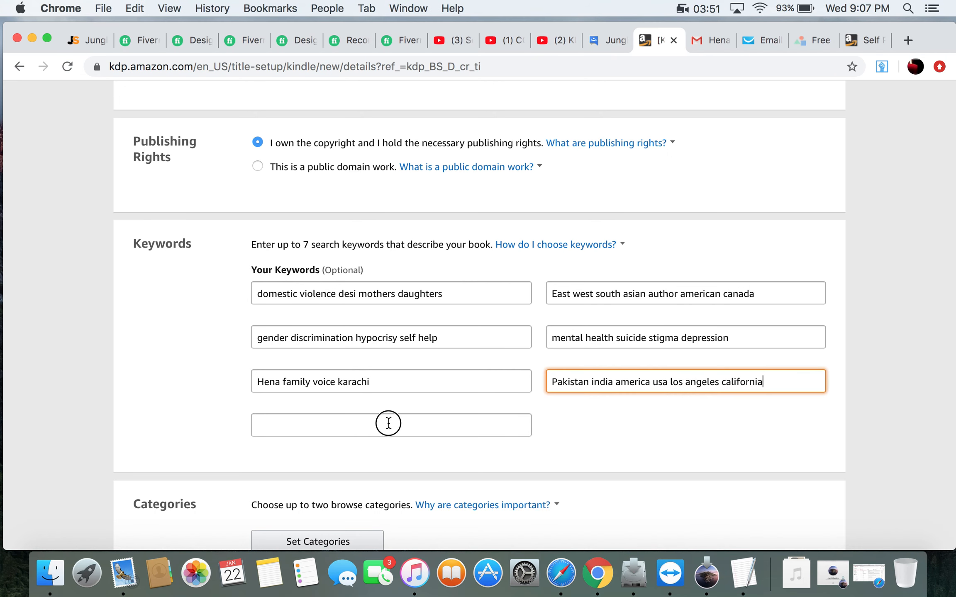
left_click(388, 422)
type("identity self hijab scarf muslim woman")
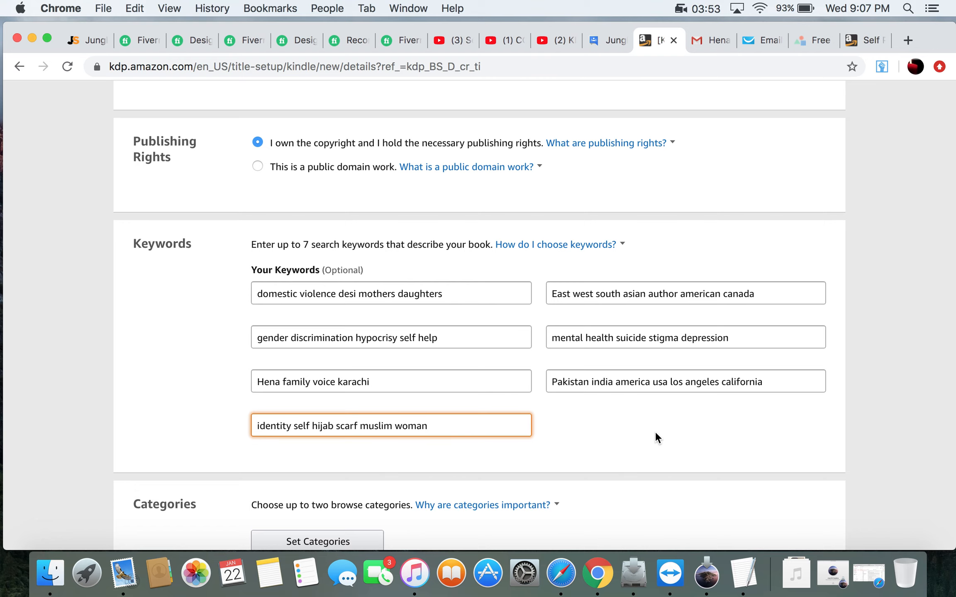
scroll(655, 431, "down", 10)
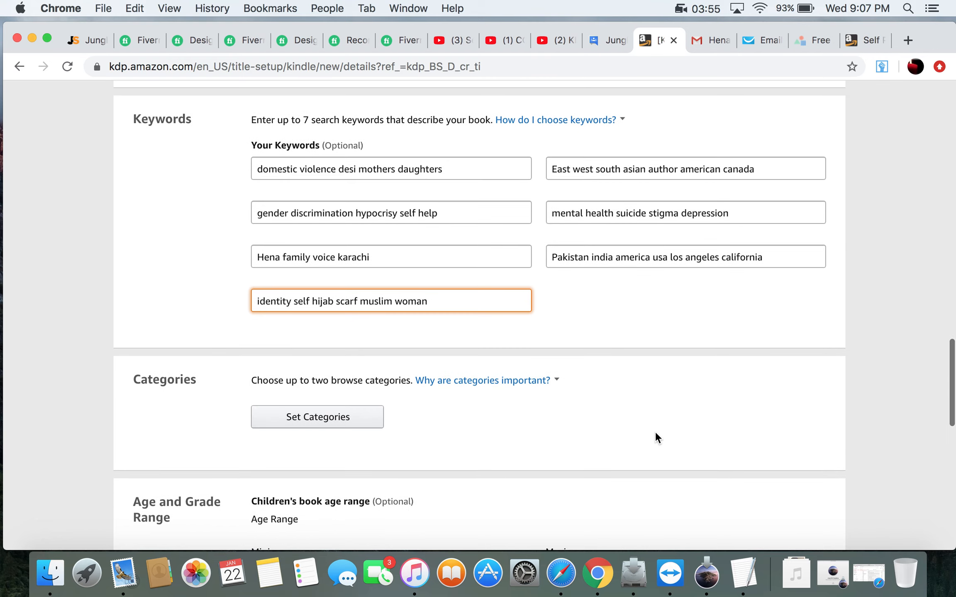
left_click(330, 251)
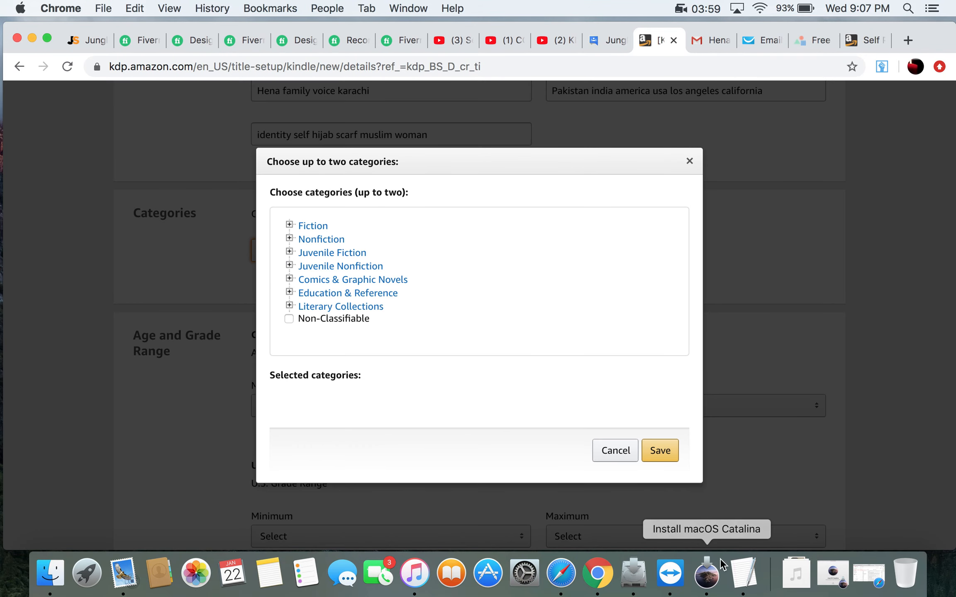
Choose Fiction > Family Life as the first category and save it
left_click(740, 572)
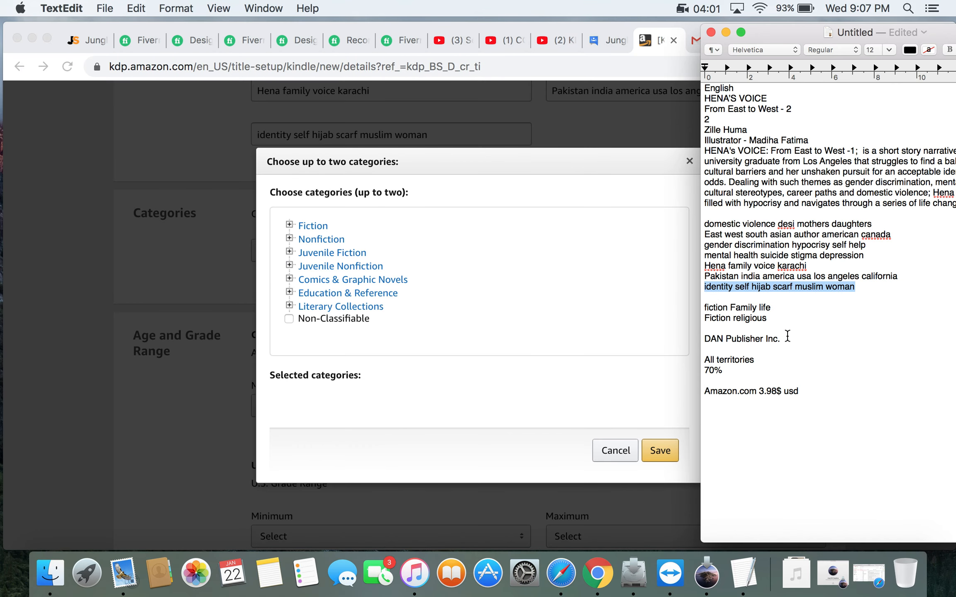
left_click(288, 225)
left_click(287, 225)
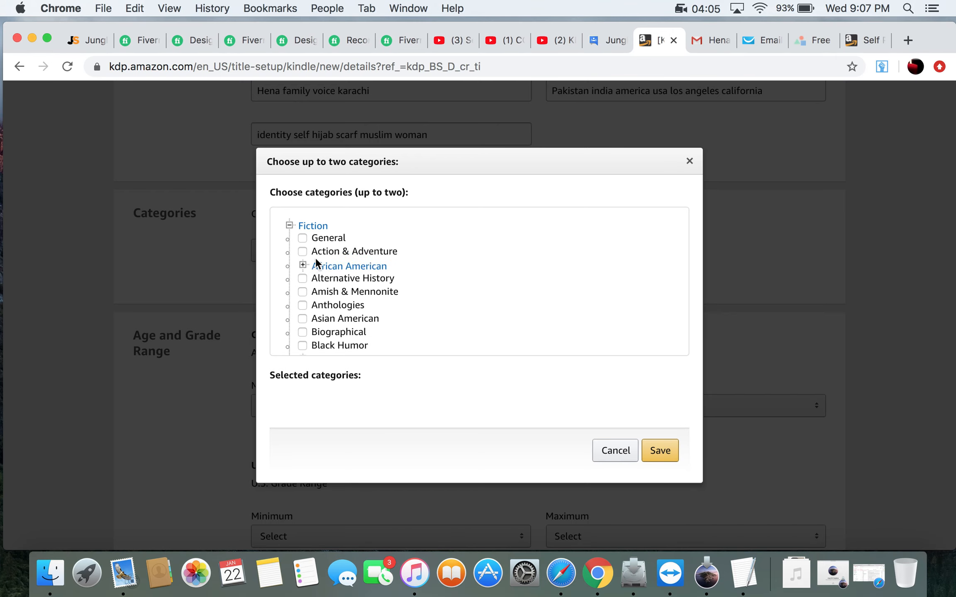
scroll(361, 318, "down", 10)
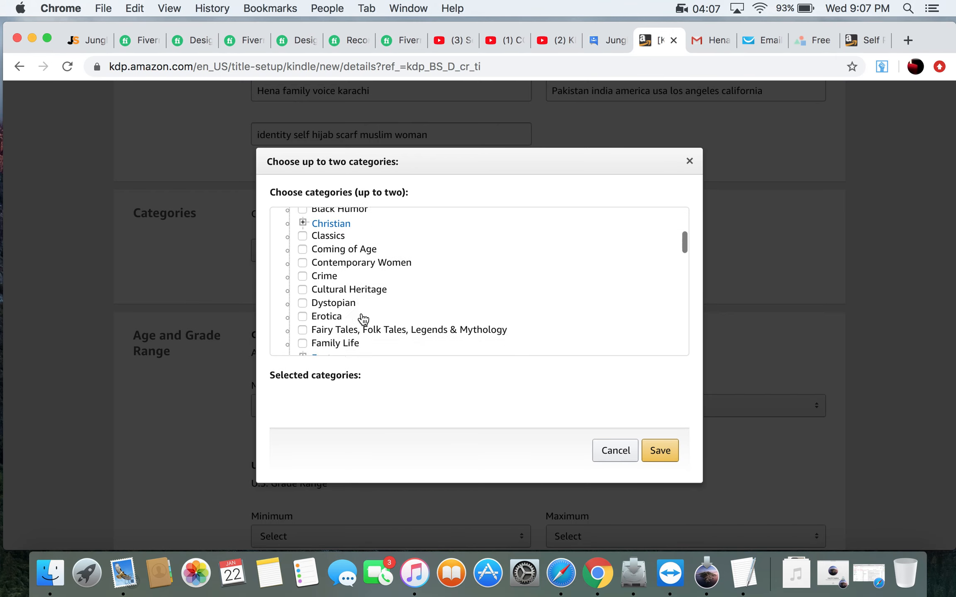
scroll(361, 318, "down", 3)
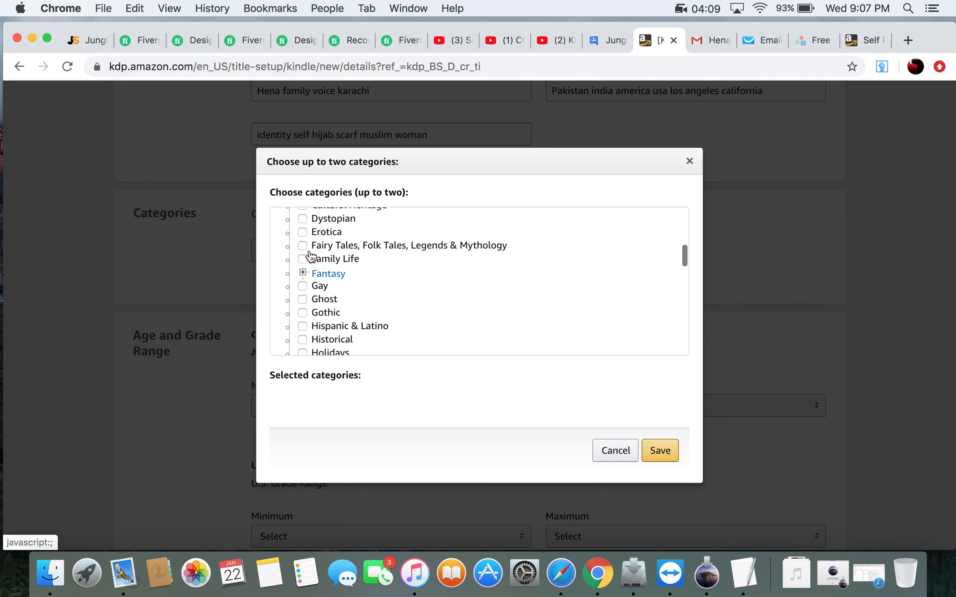
left_click(303, 259)
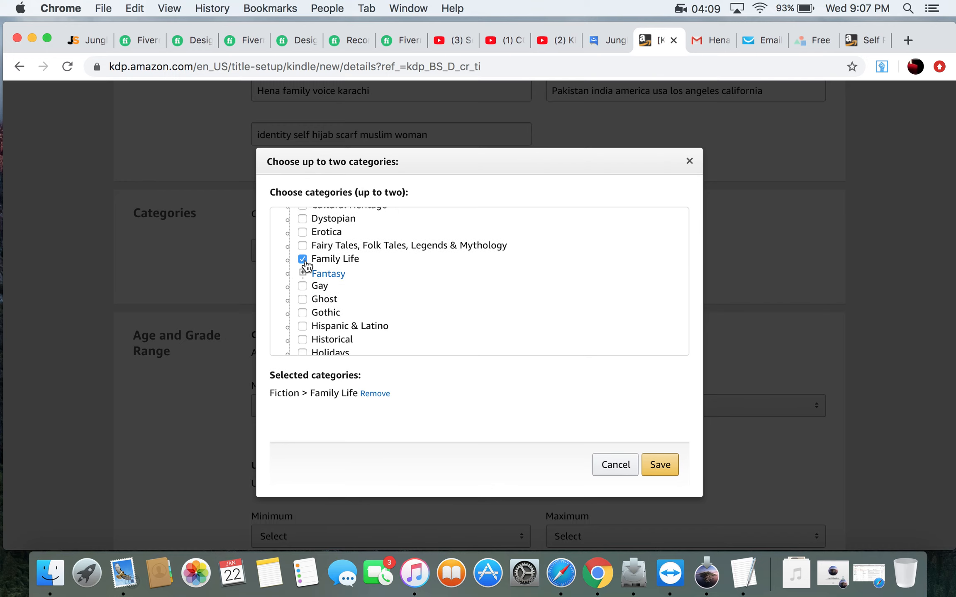
left_click(659, 466)
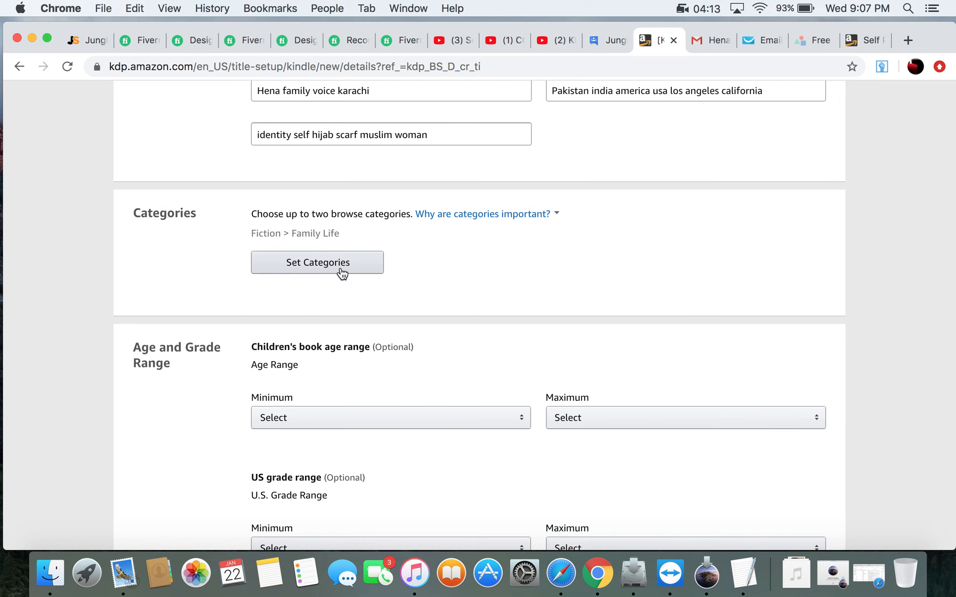
left_click(339, 266)
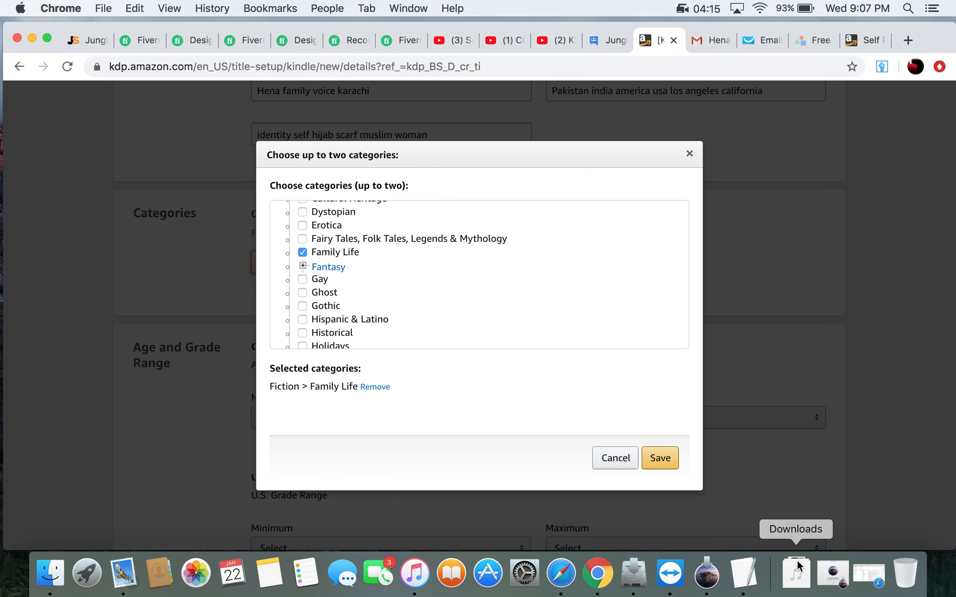
Add Fiction > Religious as the second category and save both categories
left_click(744, 572)
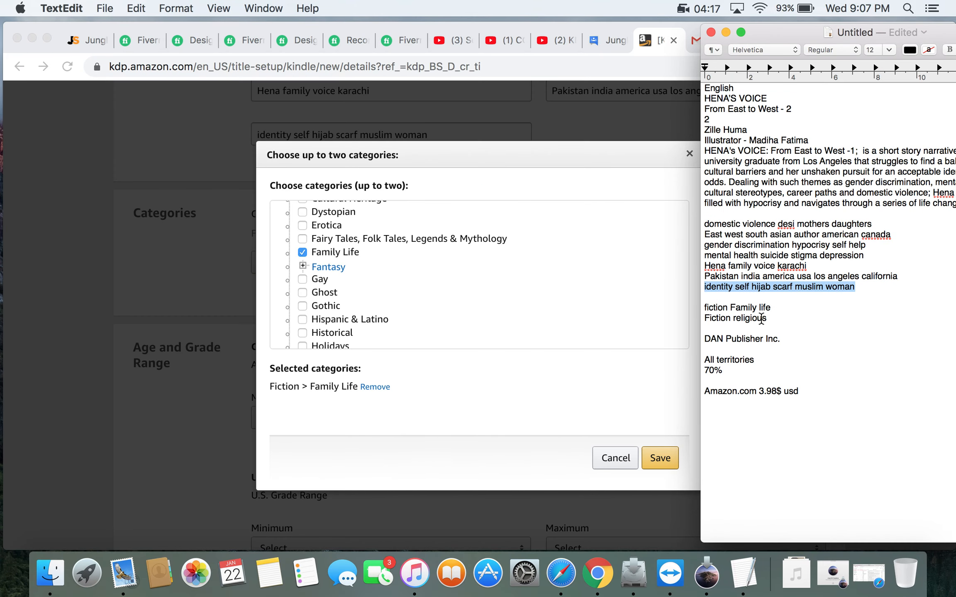
scroll(322, 282, "down", 5)
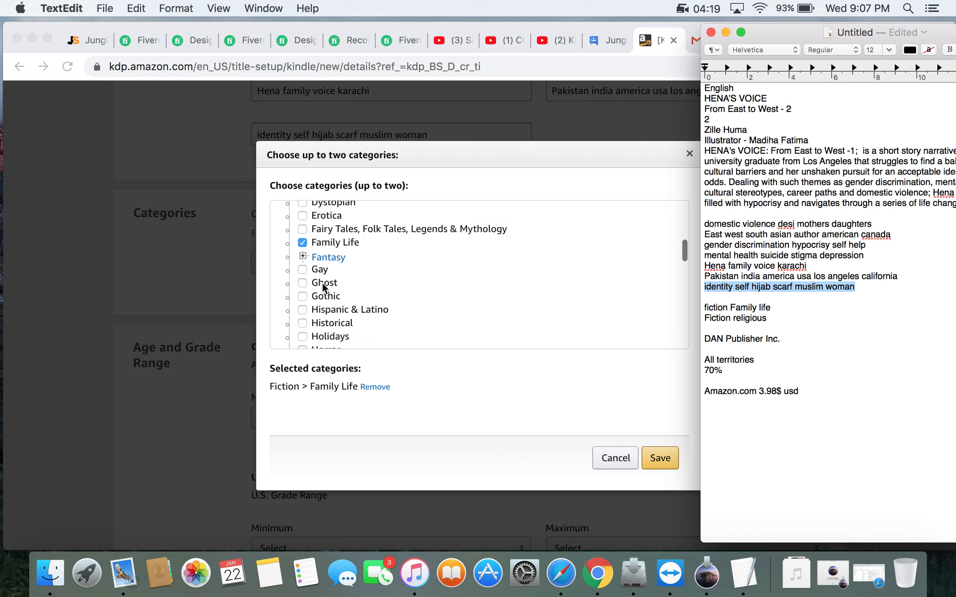
scroll(322, 282, "down", 7)
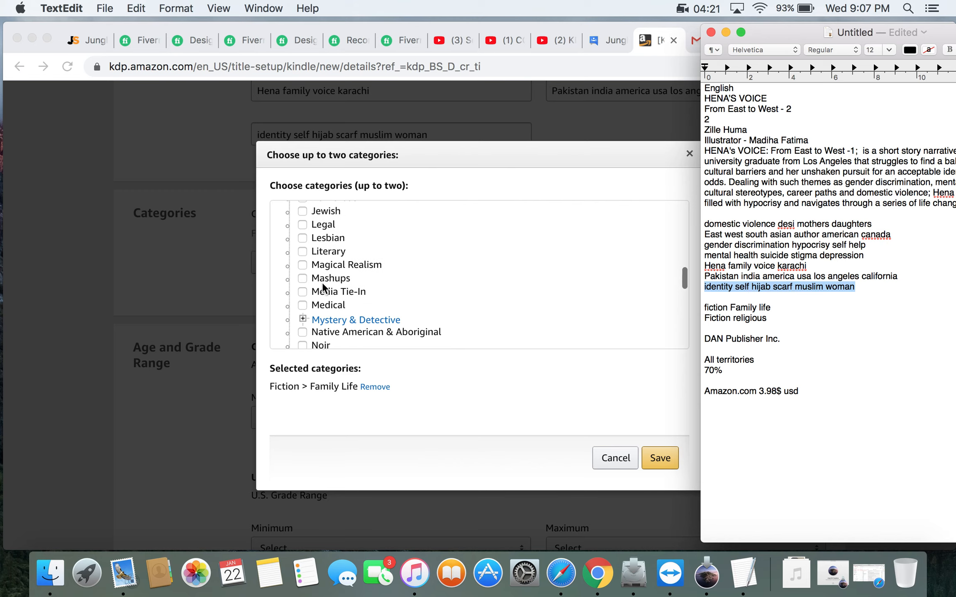
scroll(322, 282, "down", 1)
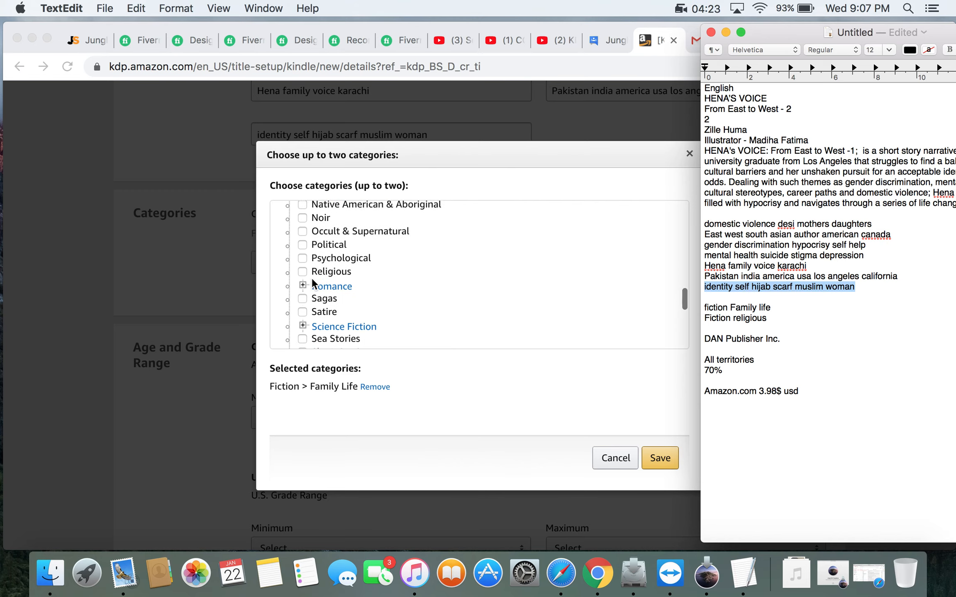
left_click(299, 271)
left_click(305, 275)
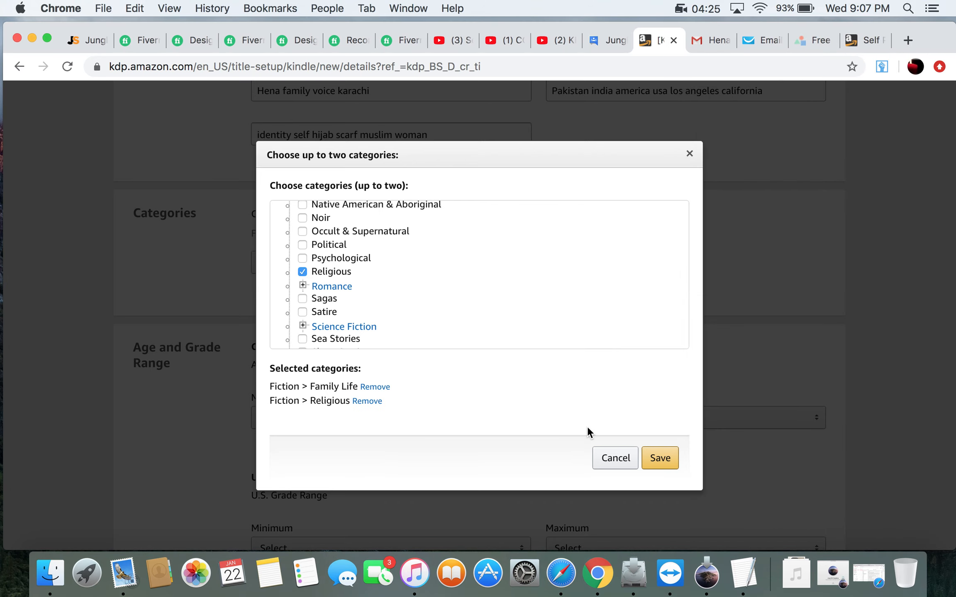
scroll(500, 322, "down", 10)
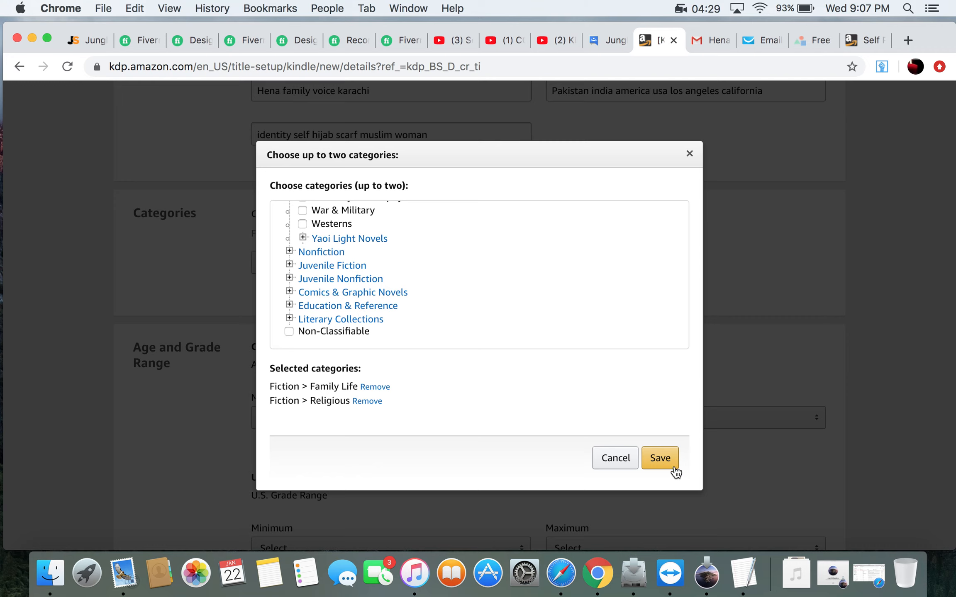
left_click(662, 463)
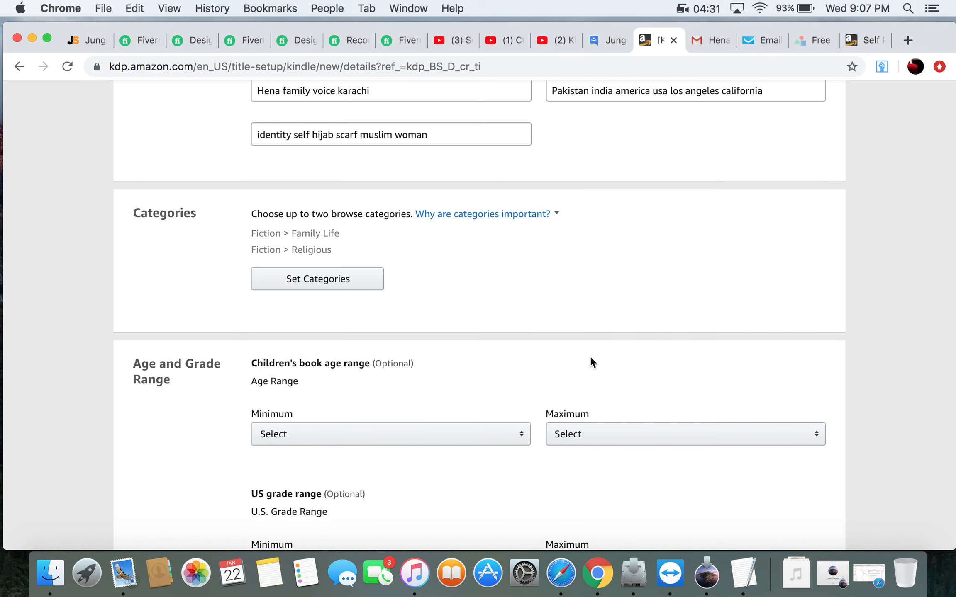
scroll(602, 360, "down", 6)
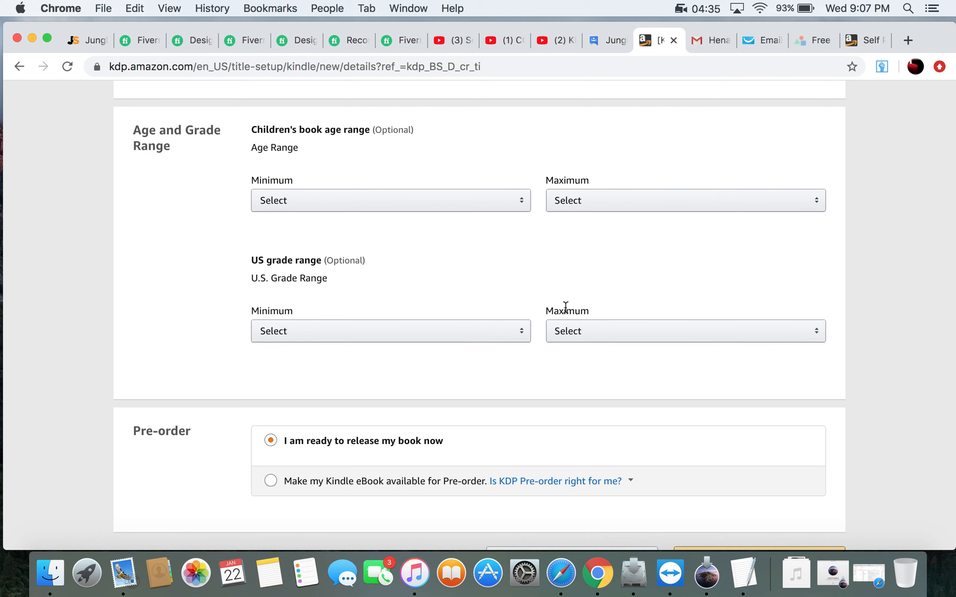
Make the eBook available for pre-order with a release date of April 27, 2020
scroll(646, 286, "down", 6)
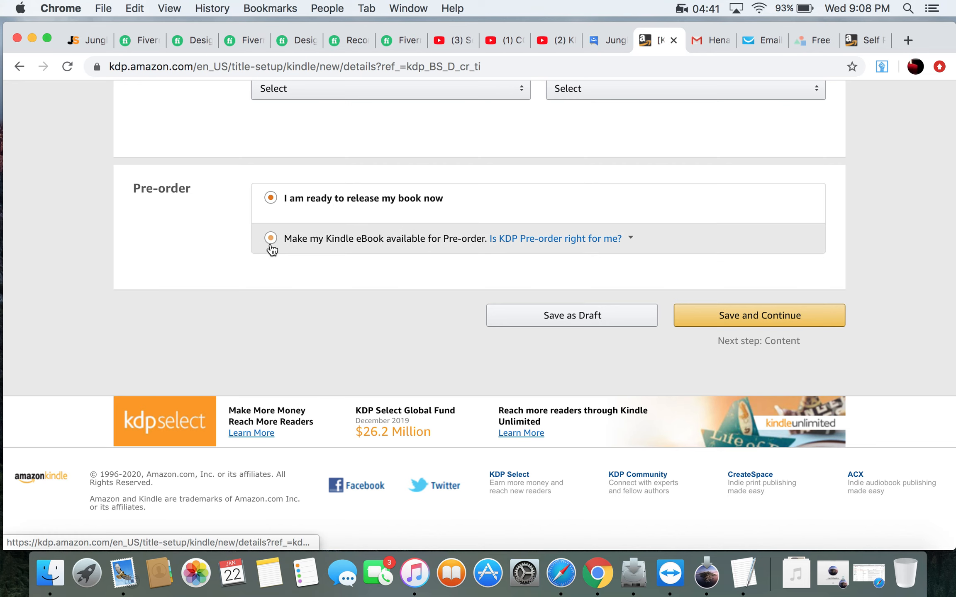
left_click(270, 242)
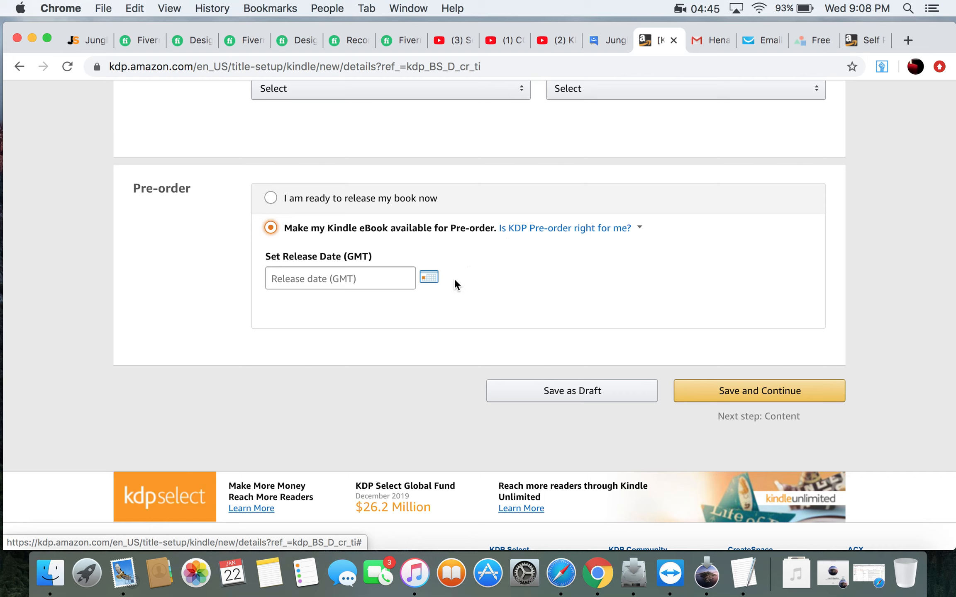
left_click(430, 278)
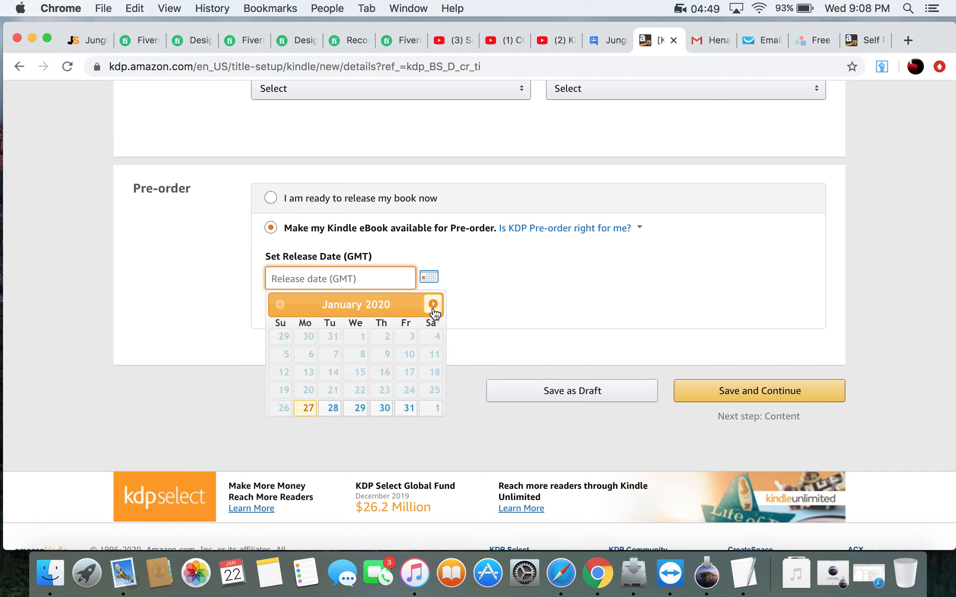
left_click(429, 306)
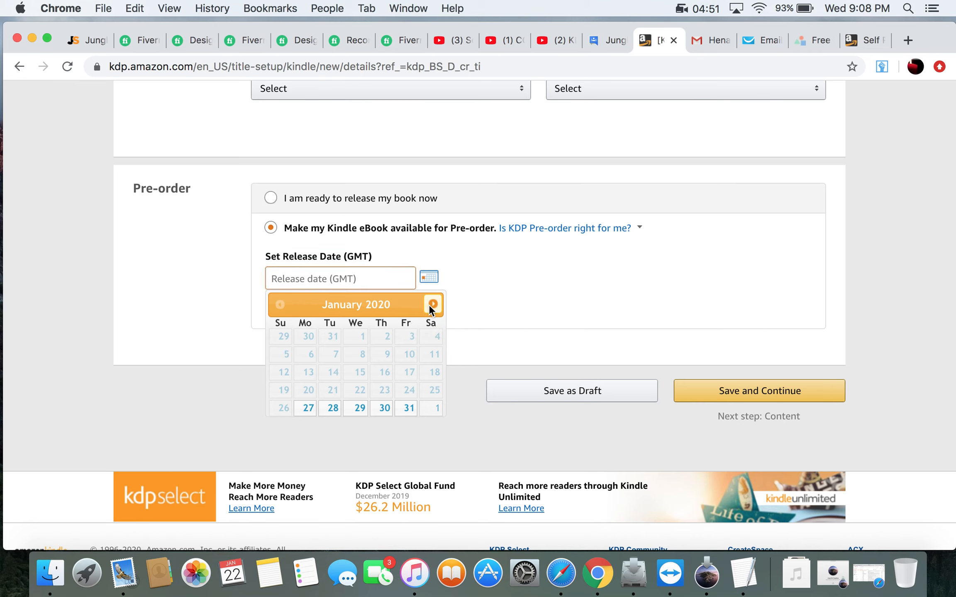
left_click(431, 305)
left_click(431, 305)
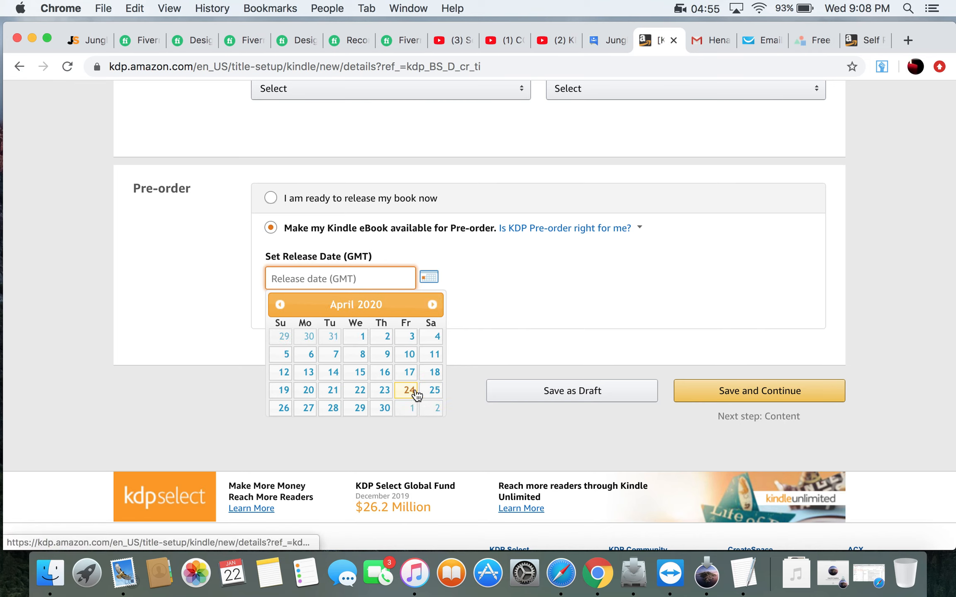
left_click(311, 409)
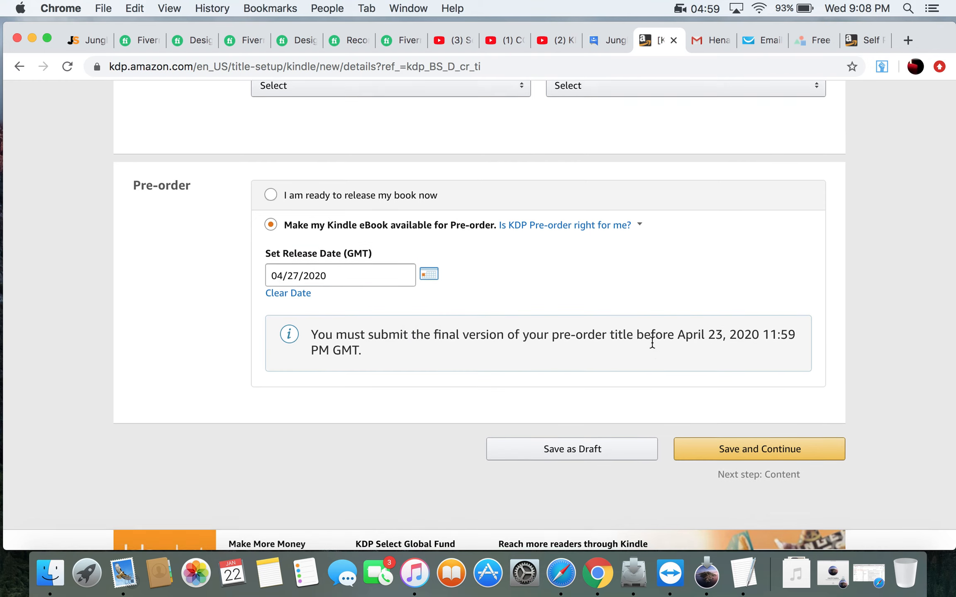
Save the eBook details and continue to the Content page
scroll(651, 340, "up", 7)
scroll(653, 346, "up", 5)
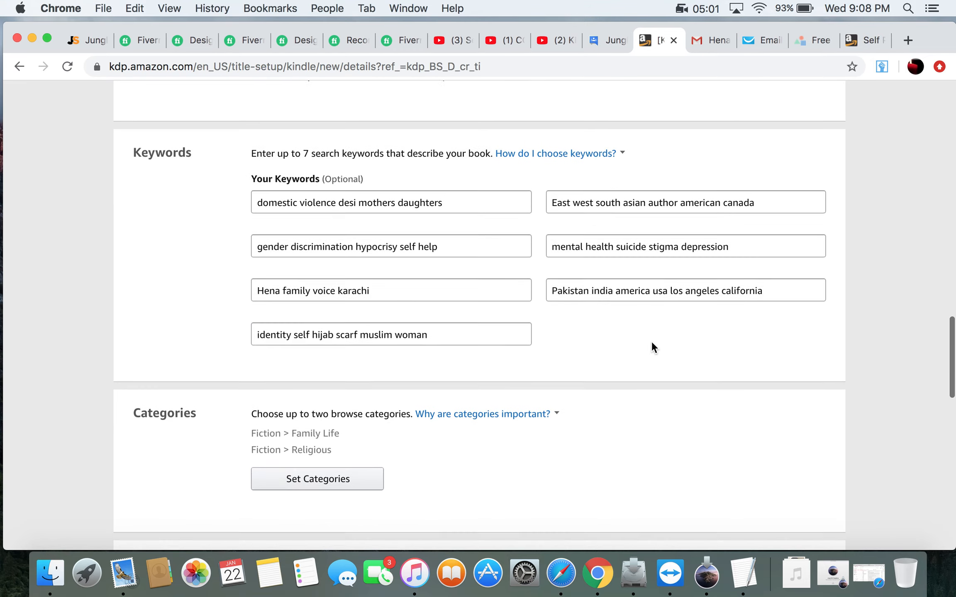
scroll(652, 345, "down", 10)
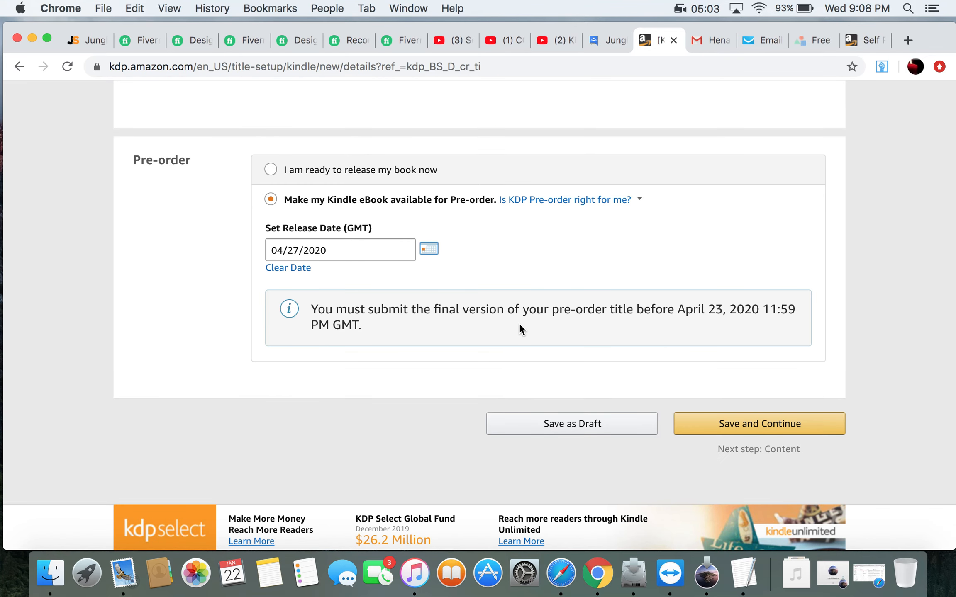
left_click(742, 425)
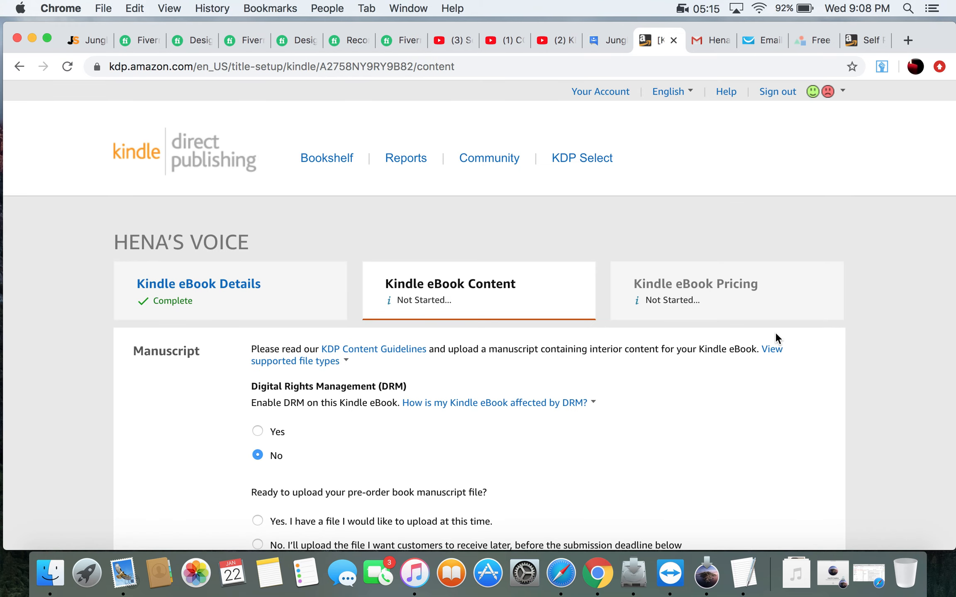
Read the DRM help explanation while keeping DRM set to No
scroll(776, 333, "down", 4)
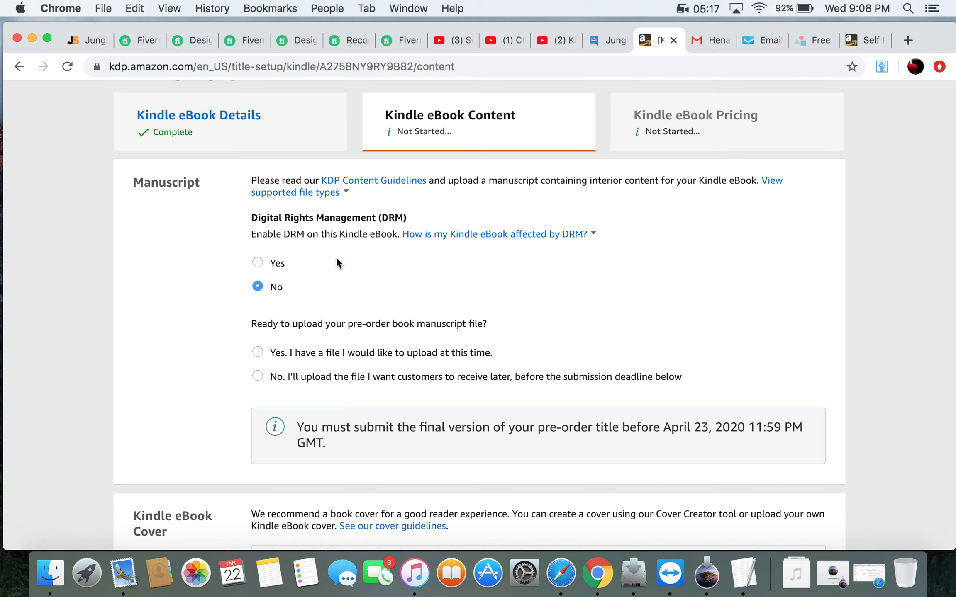
left_click(506, 234)
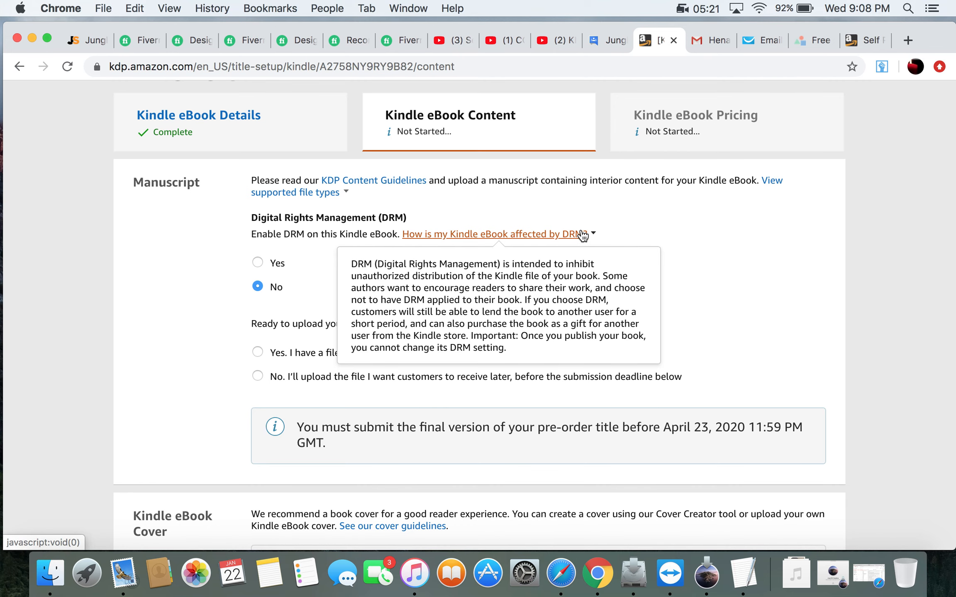
left_click(296, 298)
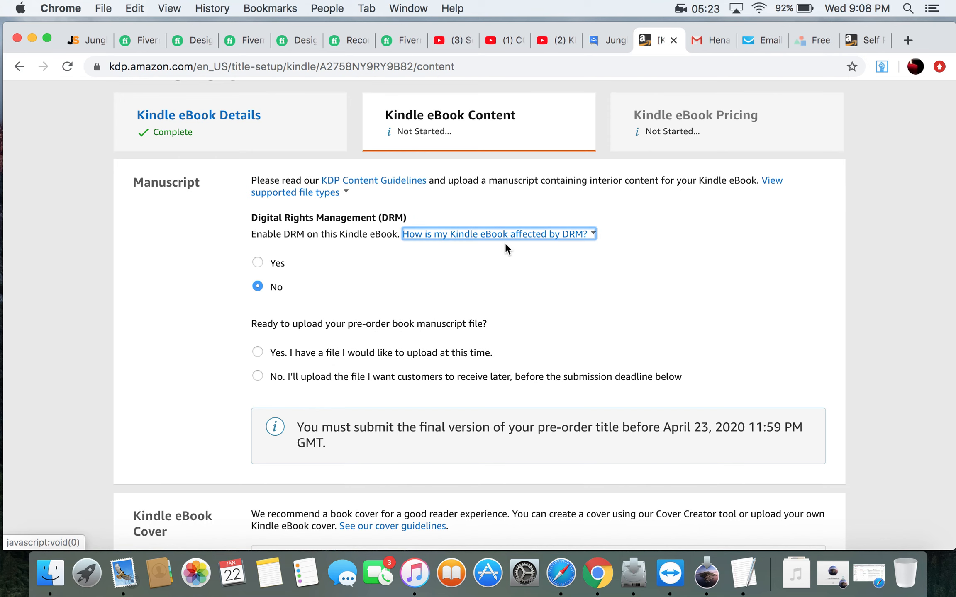
left_click(491, 236)
left_click(266, 296)
Defer the manuscript upload until before the April 23, 2020 deadline
scroll(726, 311, "down", 2)
scroll(727, 315, "down", 2)
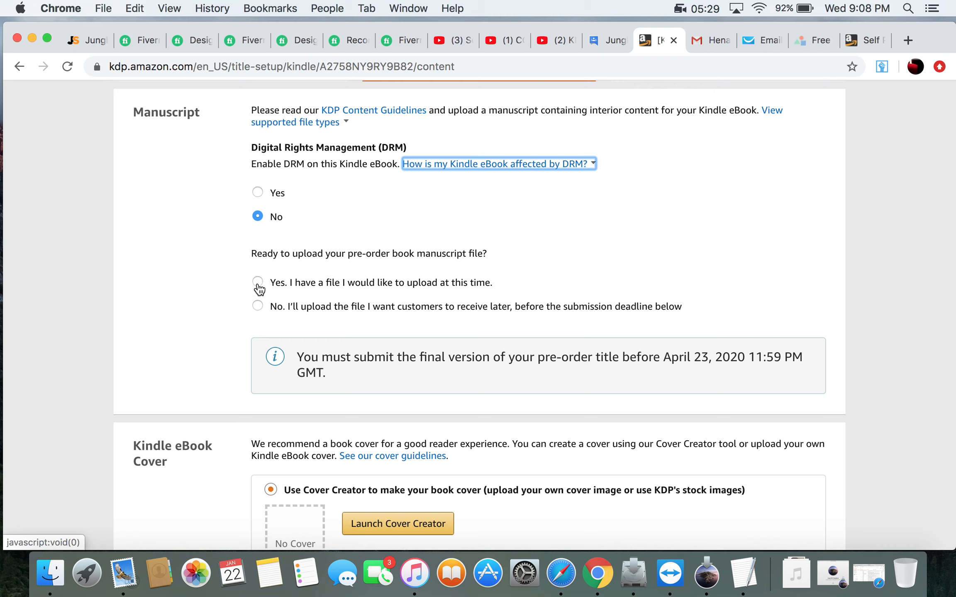
left_click(257, 306)
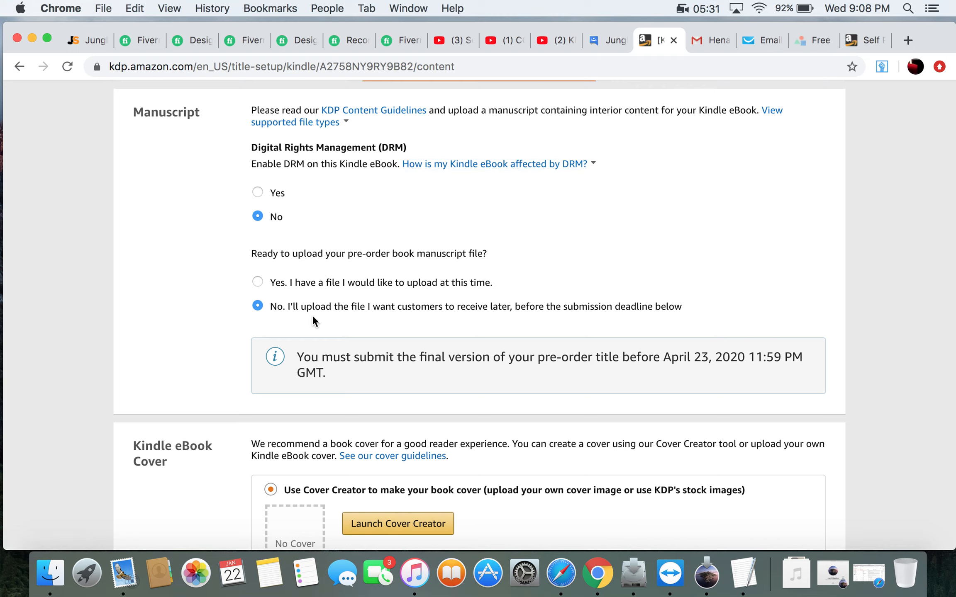
left_click_drag(360, 309, 580, 312)
left_click(849, 270)
scroll(708, 294, "down", 9)
scroll(708, 294, "up", 5)
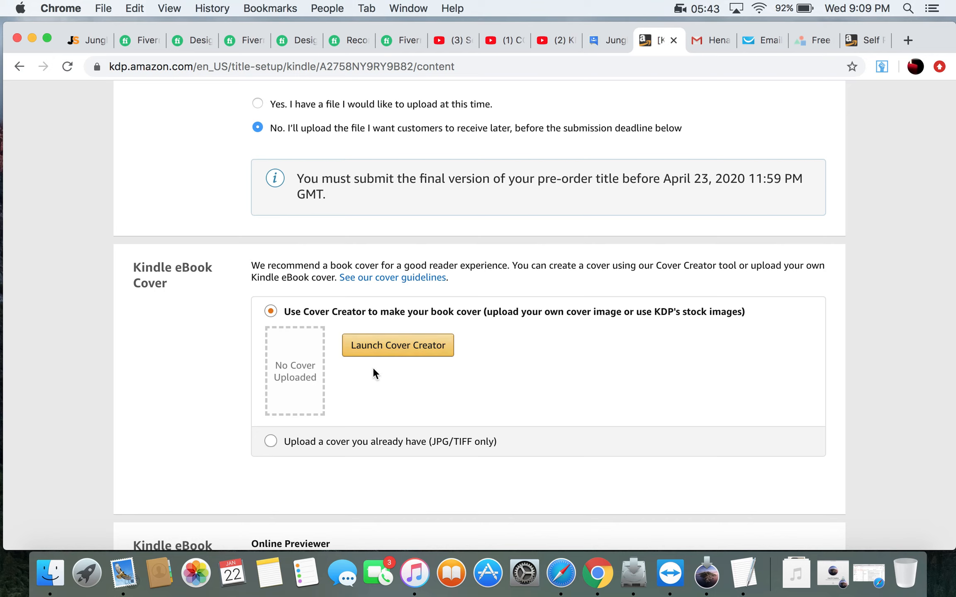
scroll(373, 373, "down", 3)
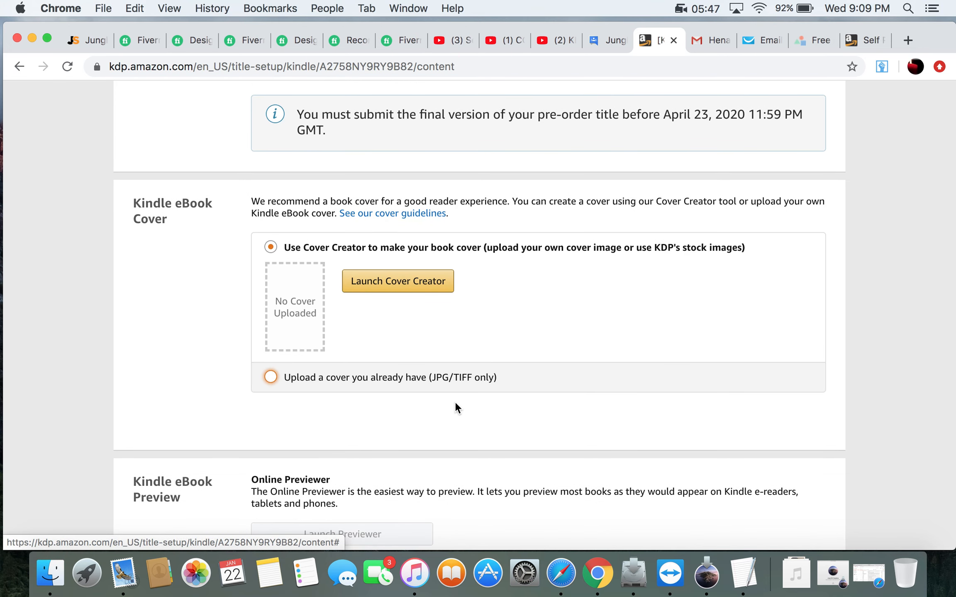
Upload the existing cover image Hena voice 2 cover.jpg and confirm it was accepted
scroll(454, 402, "down", 2)
left_click(270, 334)
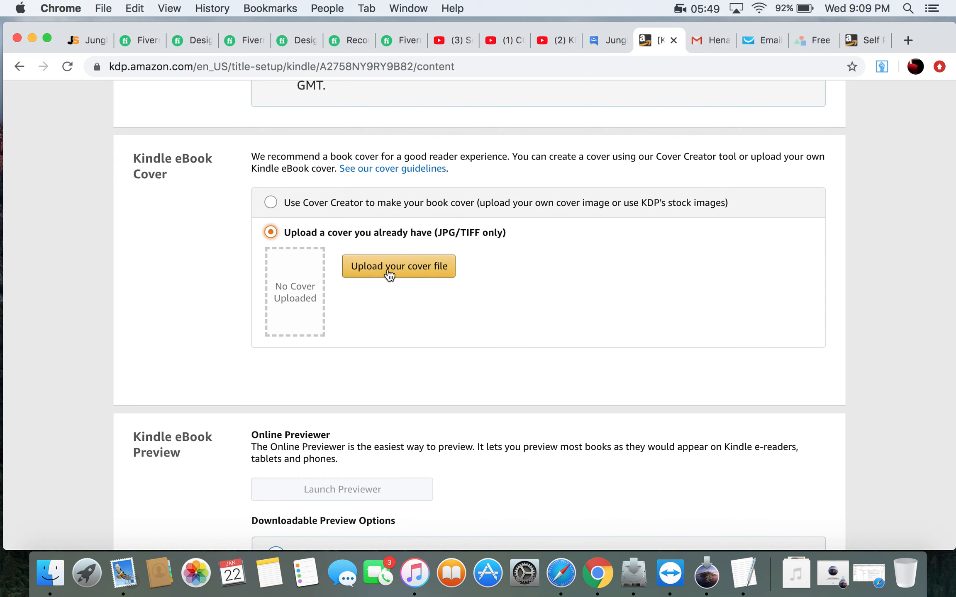
left_click(388, 268)
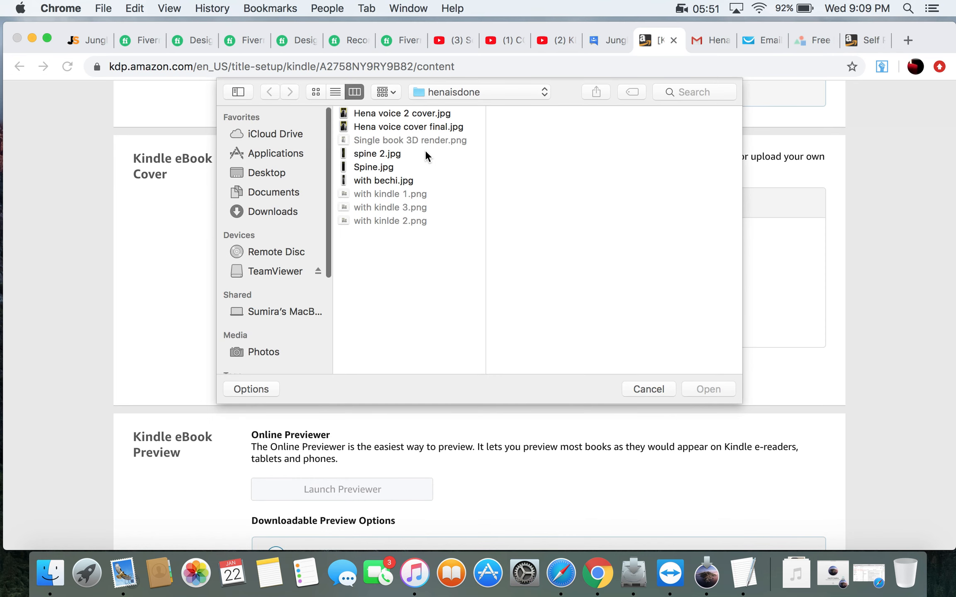
left_click(385, 115)
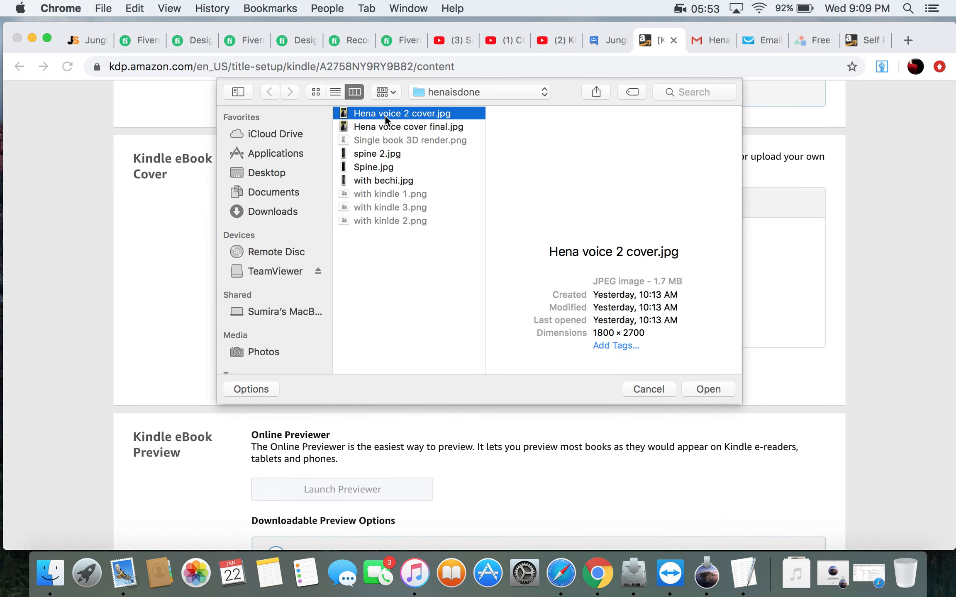
left_click(712, 388)
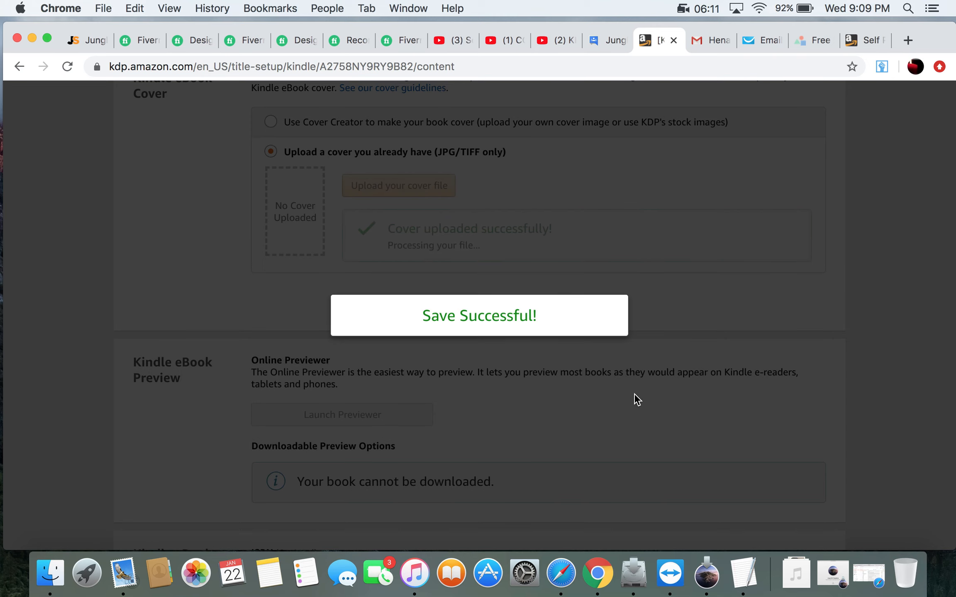
scroll(636, 399, "up", 3)
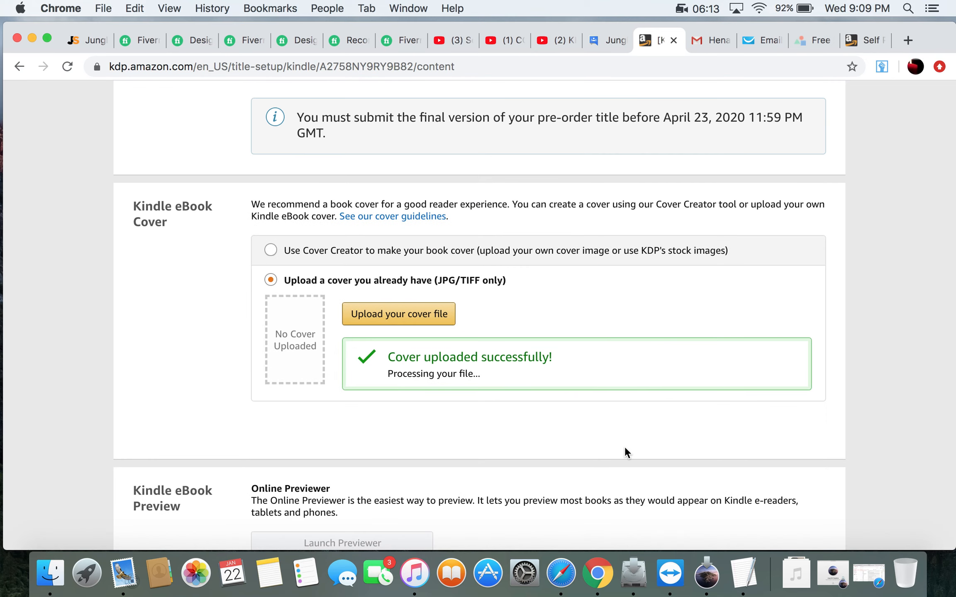
scroll(625, 448, "down", 4)
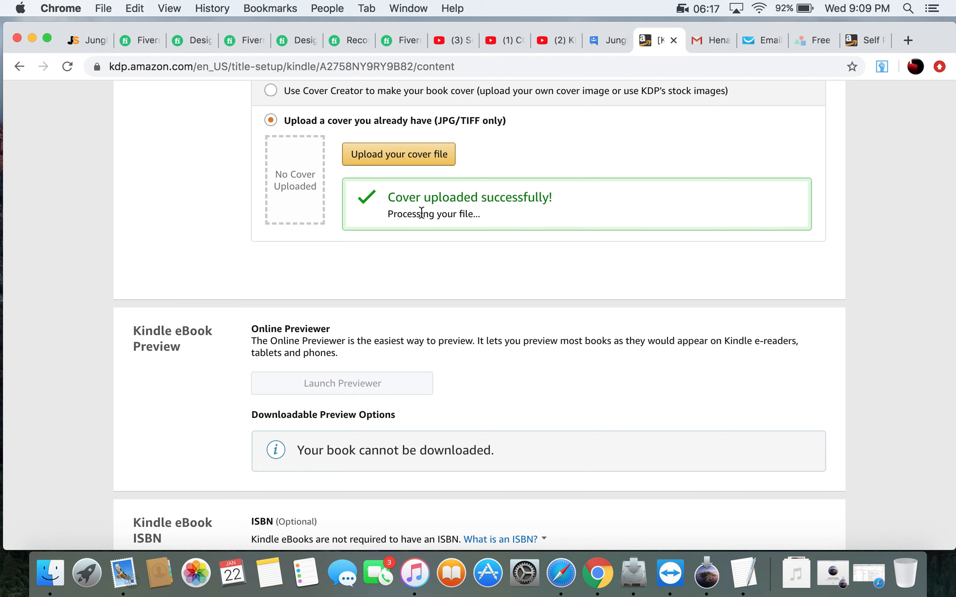
scroll(451, 365, "down", 2)
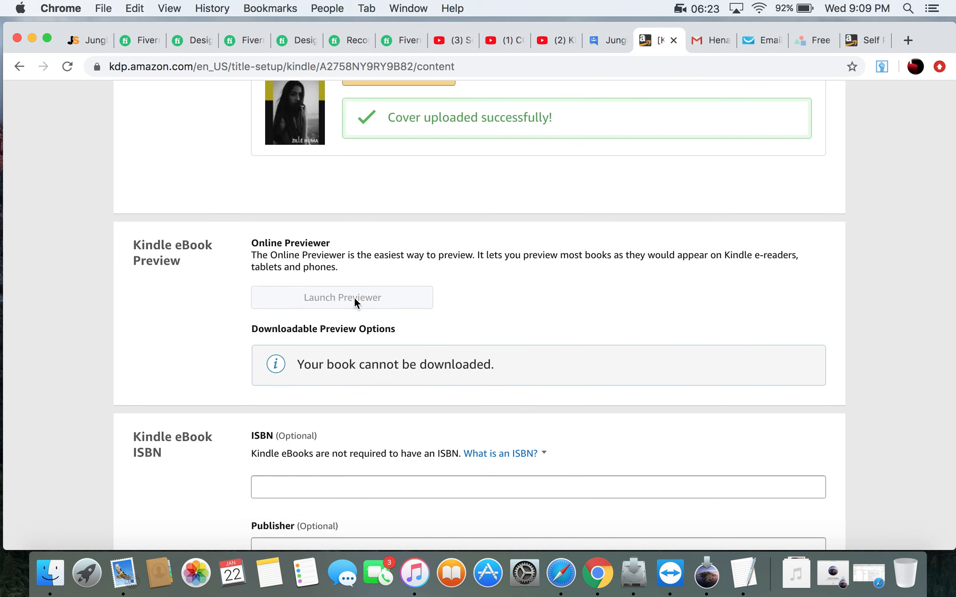
scroll(447, 224, "up", 2)
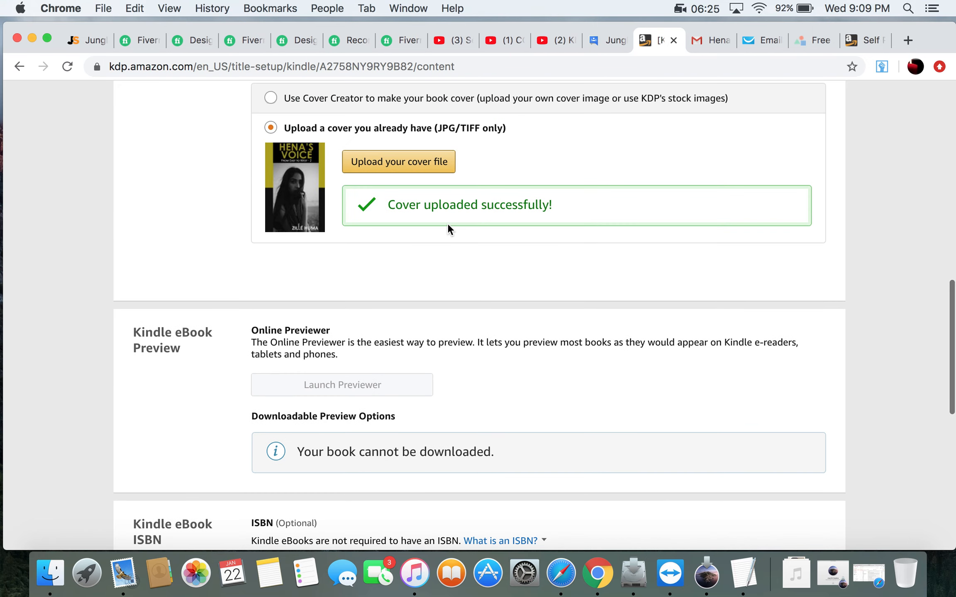
scroll(448, 224, "down", 3)
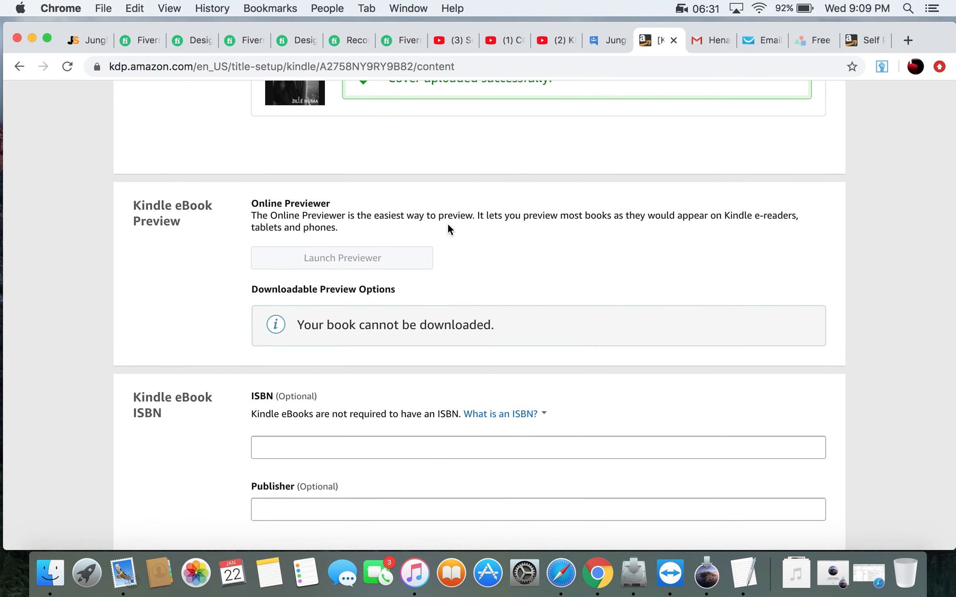
scroll(448, 223, "down", 4)
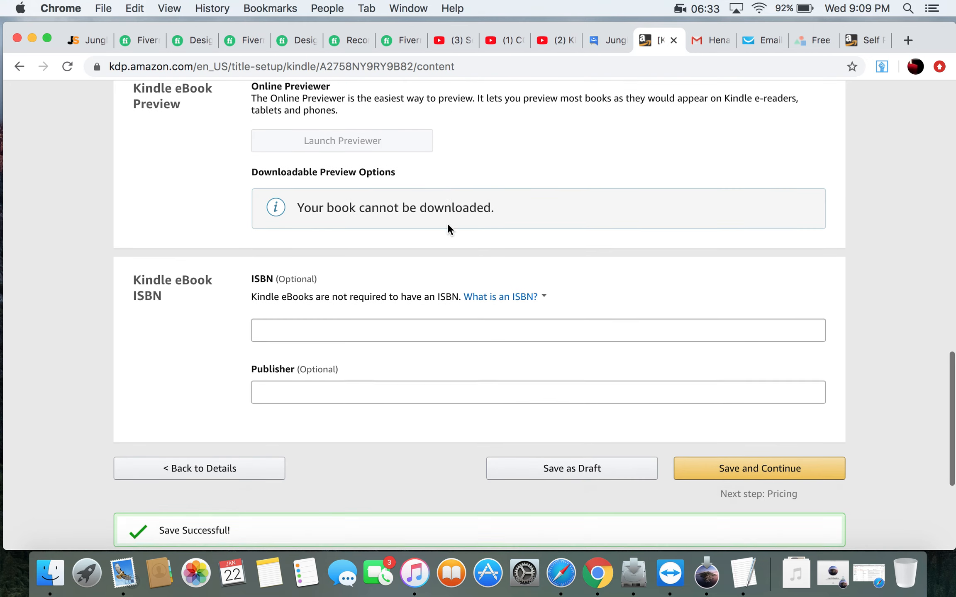
Leave the optional ISBN empty, set publisher to 'DAN Publisher Inc.', and save the content
left_click(295, 299)
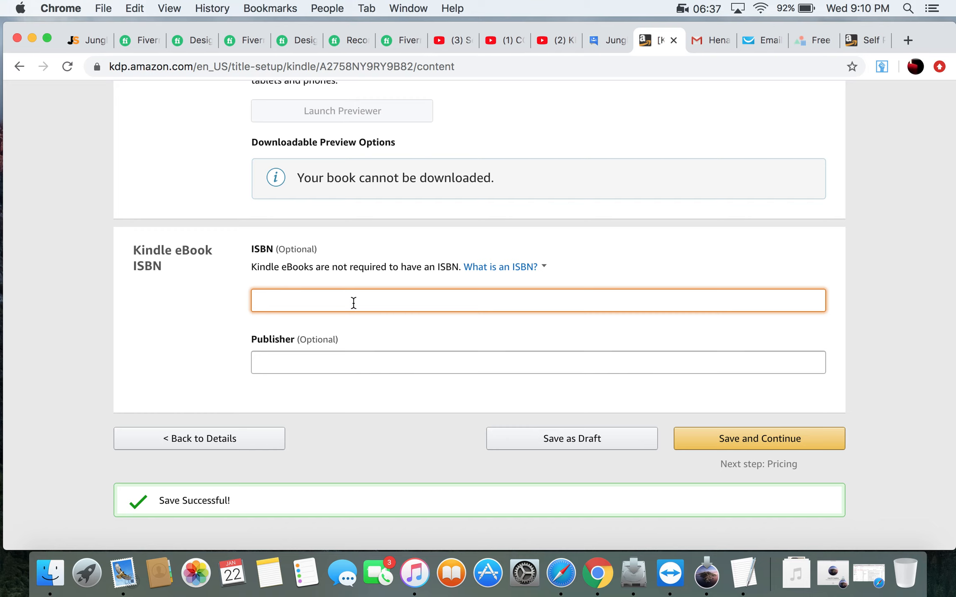
left_click_drag(242, 267, 468, 268)
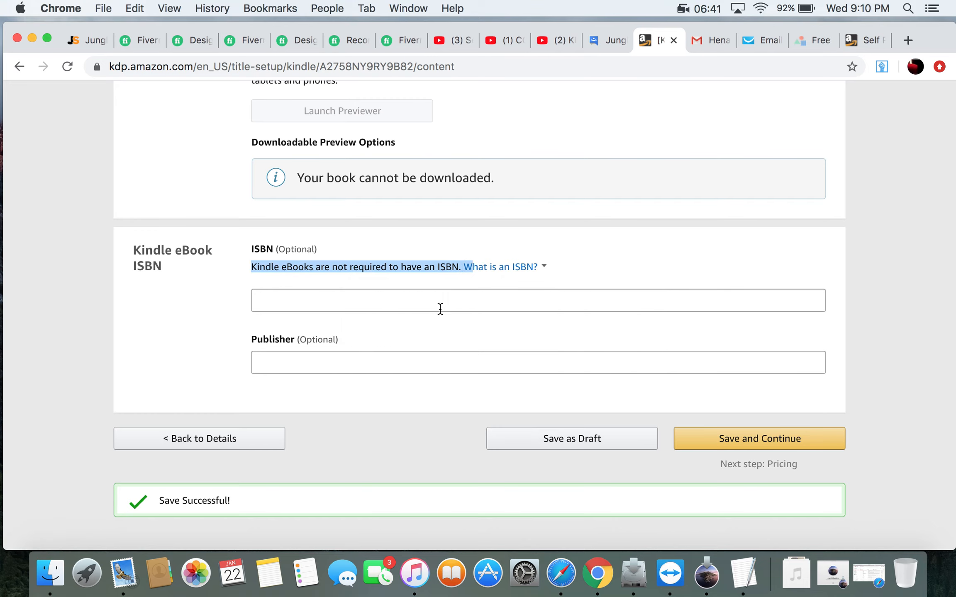
left_click(347, 359)
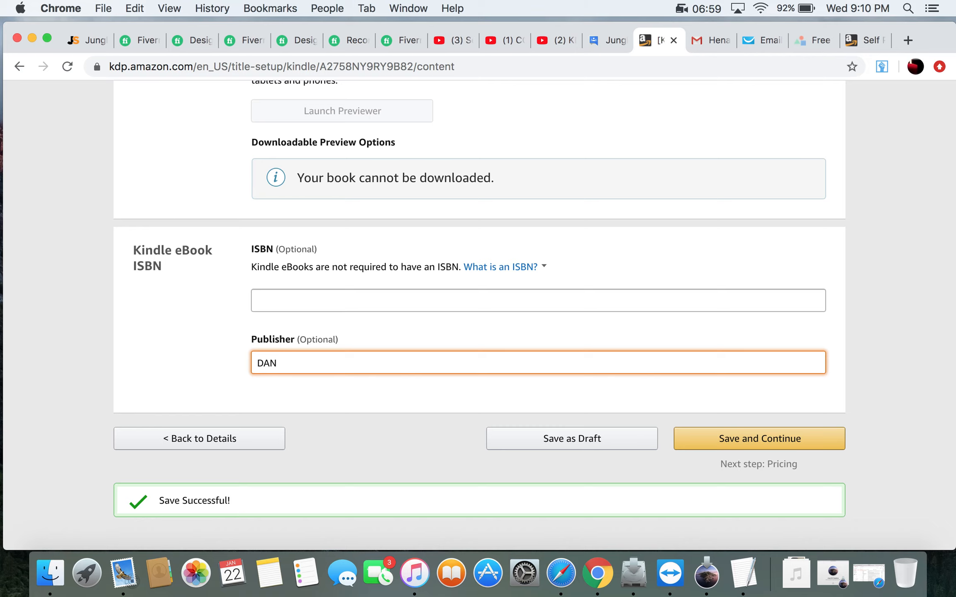
type("Publisher Inc.")
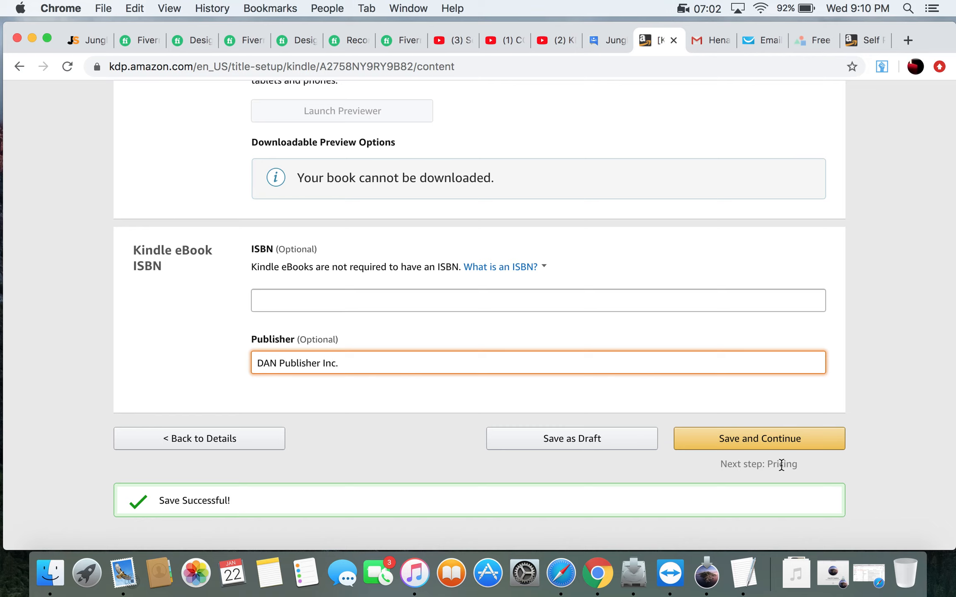
left_click(783, 442)
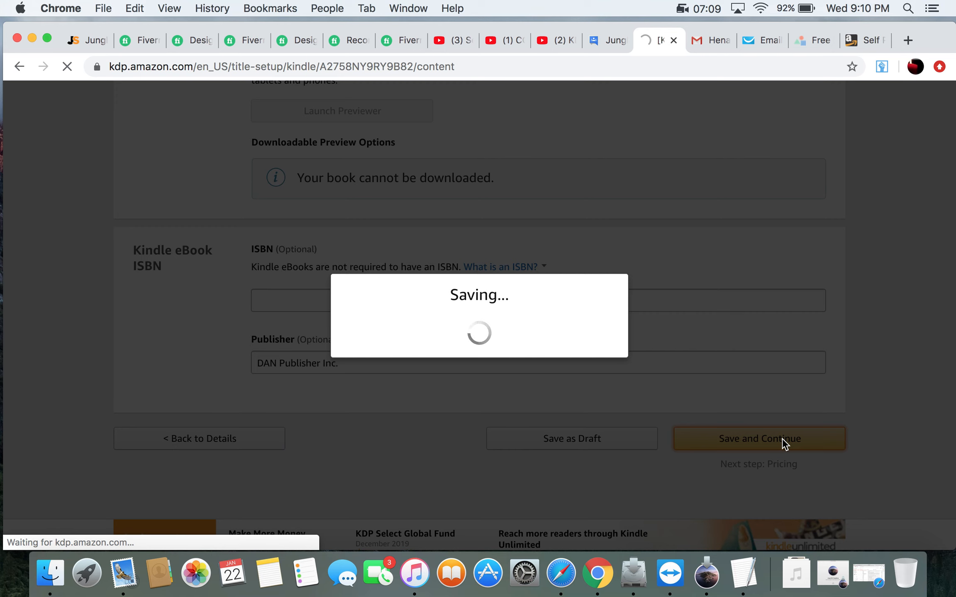
scroll(782, 440, "down", 5)
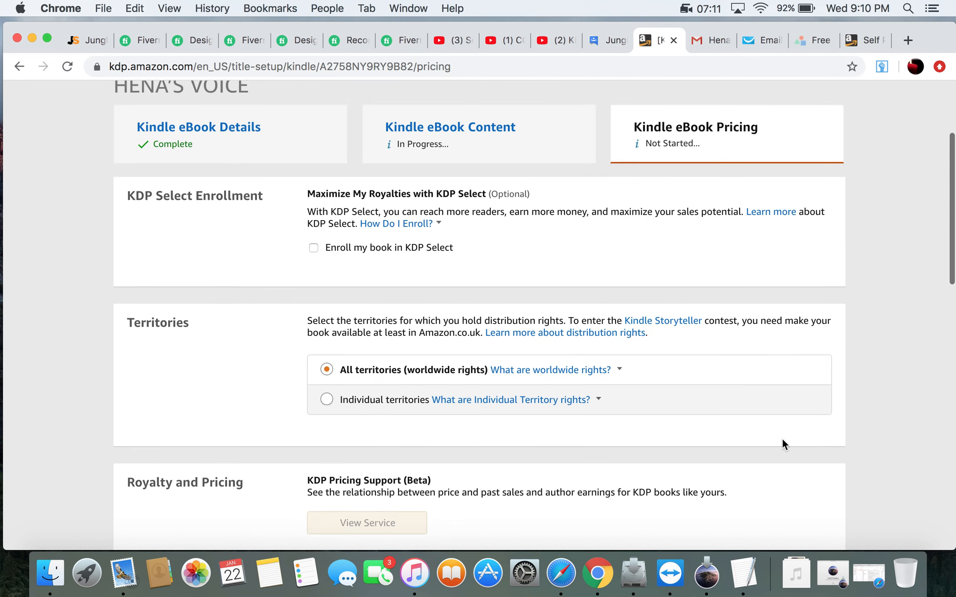
Enroll the book in KDP Select and choose the 70% royalty plan
left_click(314, 222)
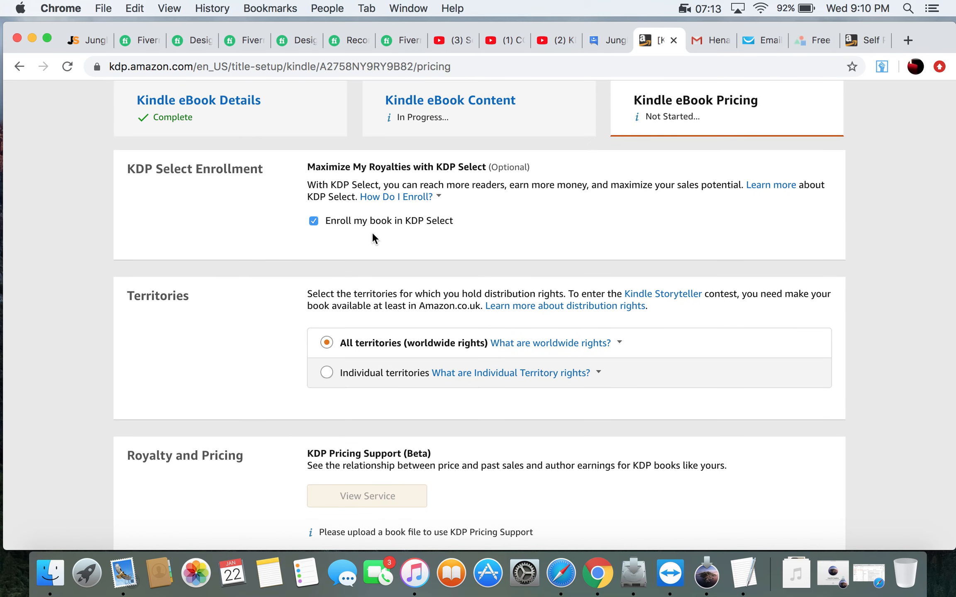
scroll(520, 261, "down", 2)
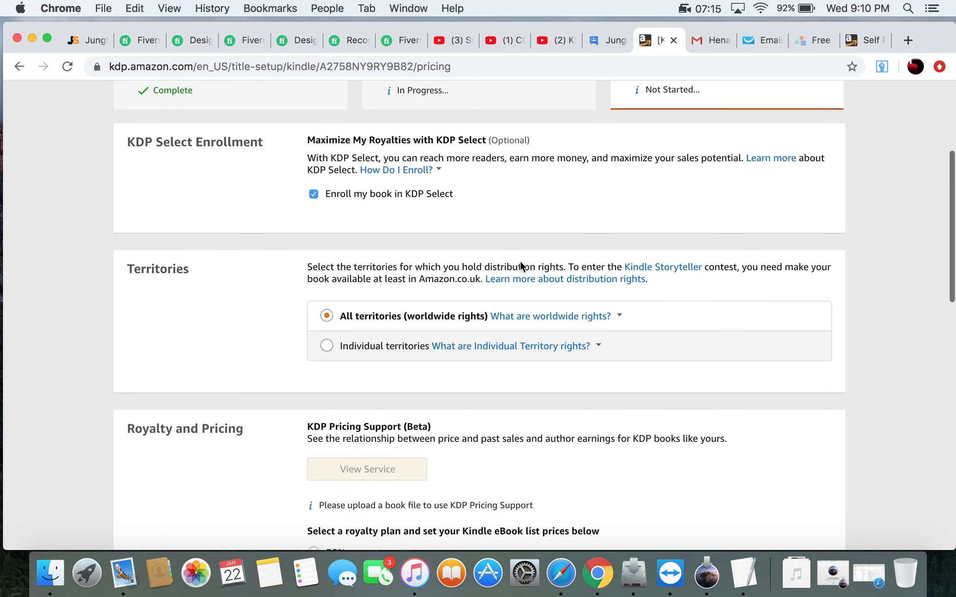
scroll(521, 260, "down", 2)
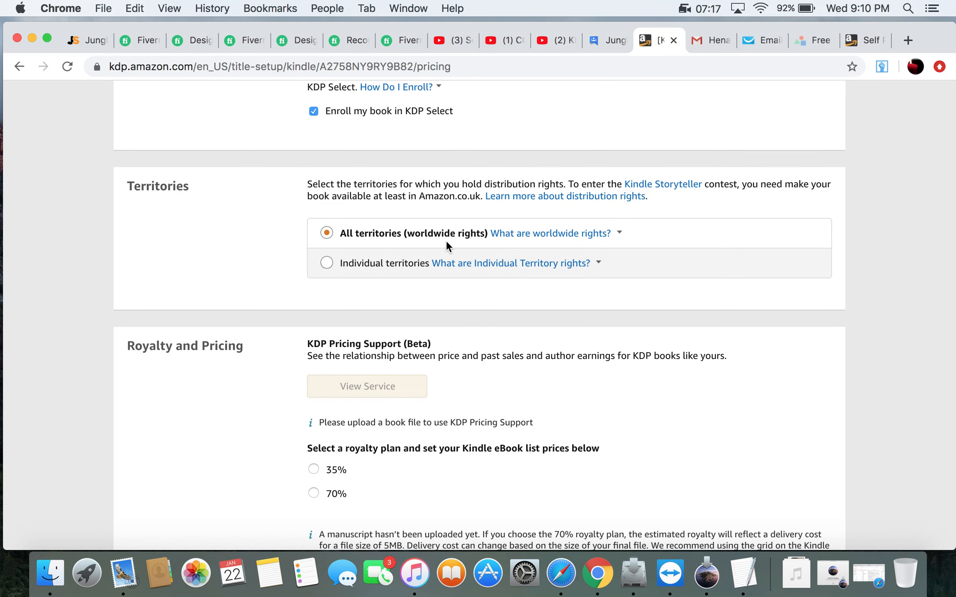
scroll(539, 248, "up", 3)
mouse_move(409, 176)
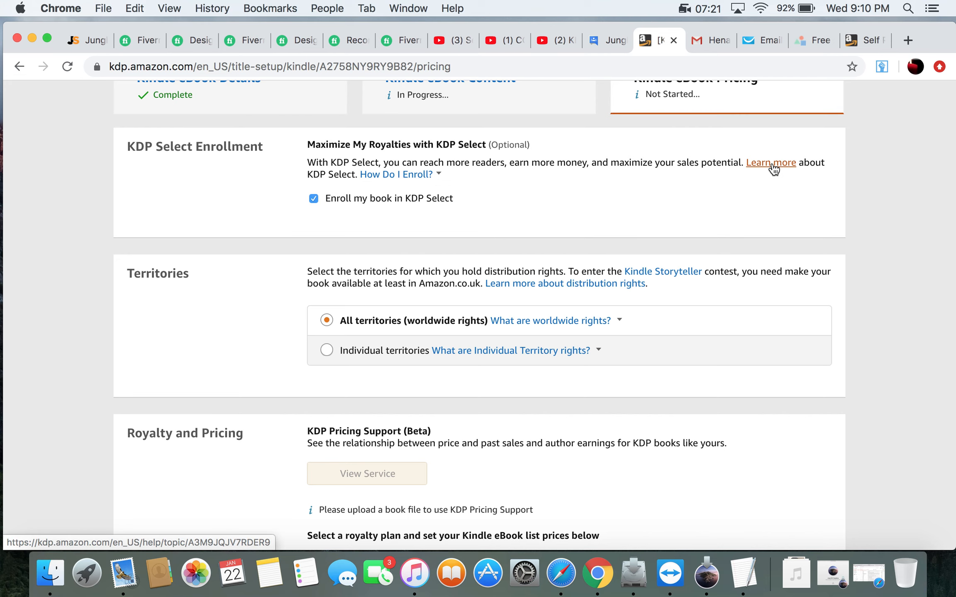
scroll(581, 253, "down", 3)
scroll(642, 288, "down", 2)
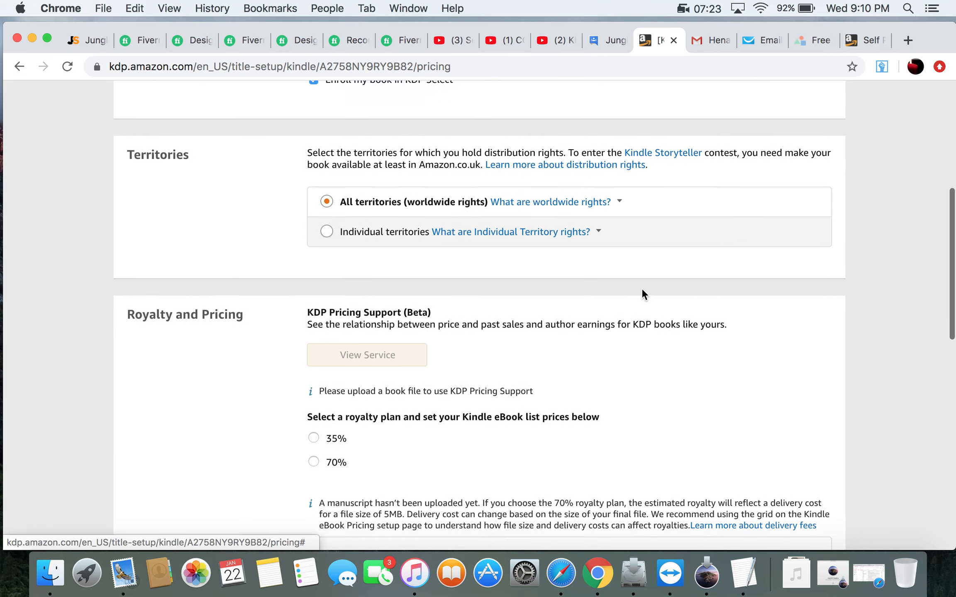
scroll(641, 295, "down", 2)
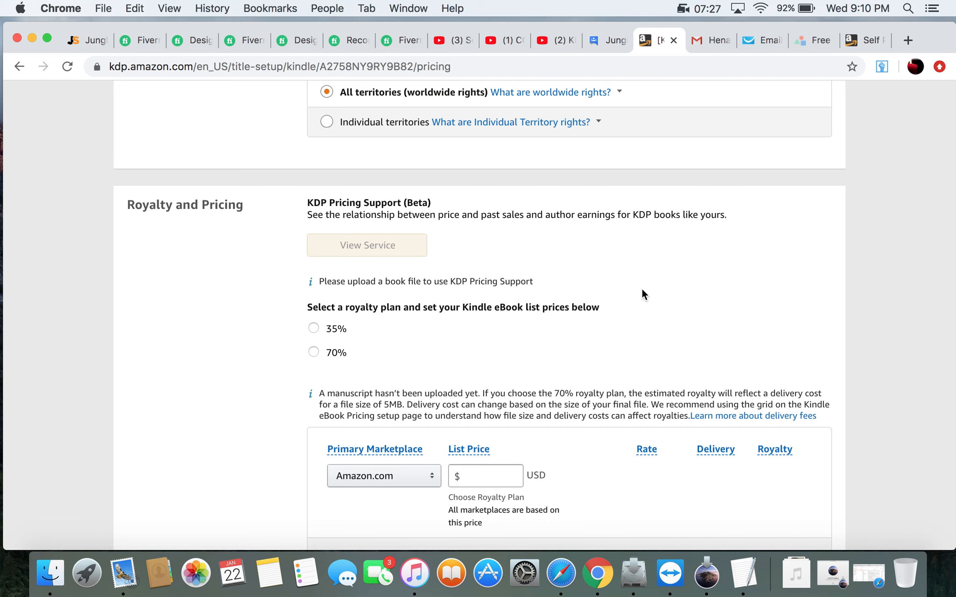
scroll(642, 290, "down", 1)
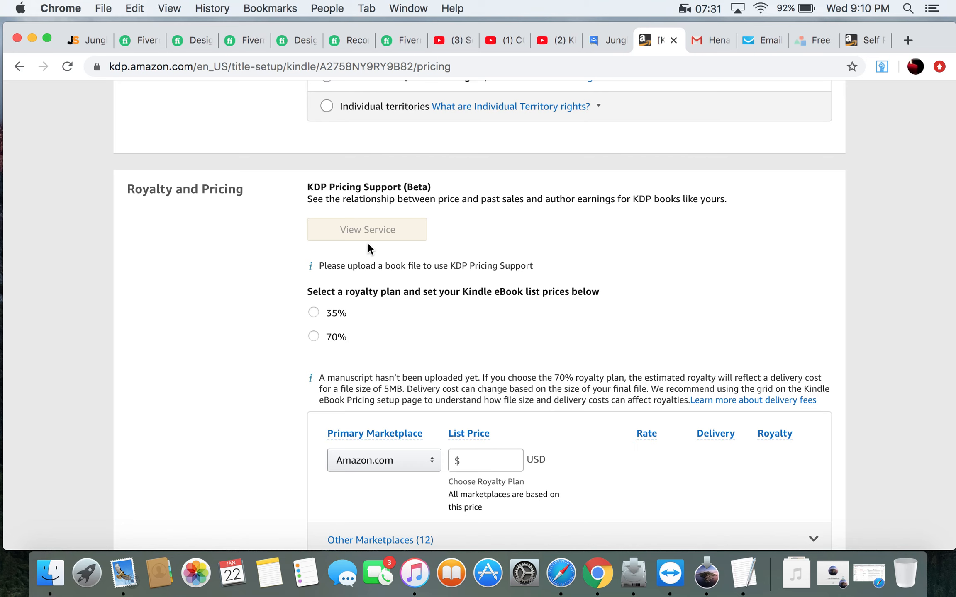
scroll(379, 350, "down", 3)
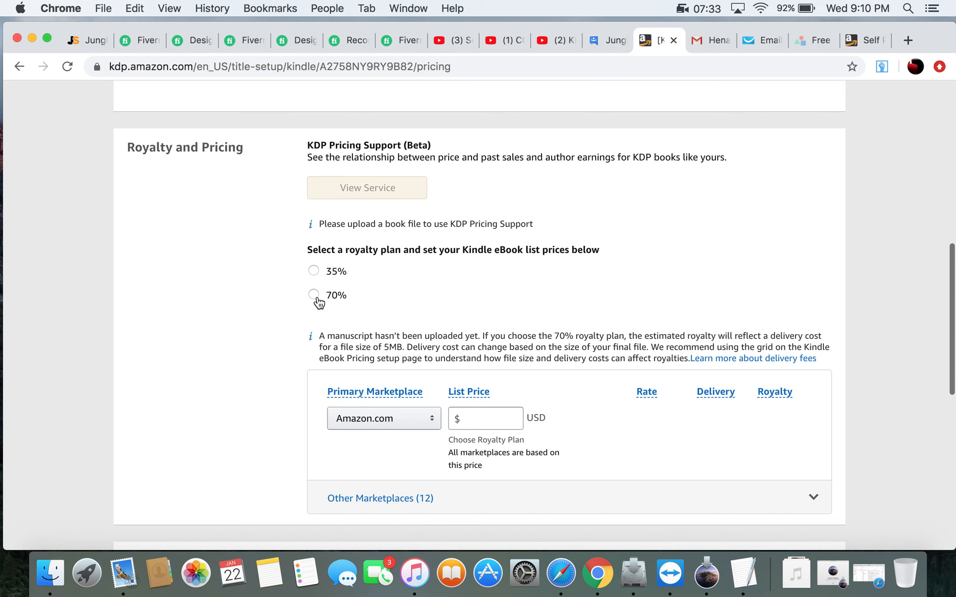
left_click(315, 295)
Enter a list price of 3.98, within the allowed $2.99-$9.99 range
scroll(607, 315, "down", 5)
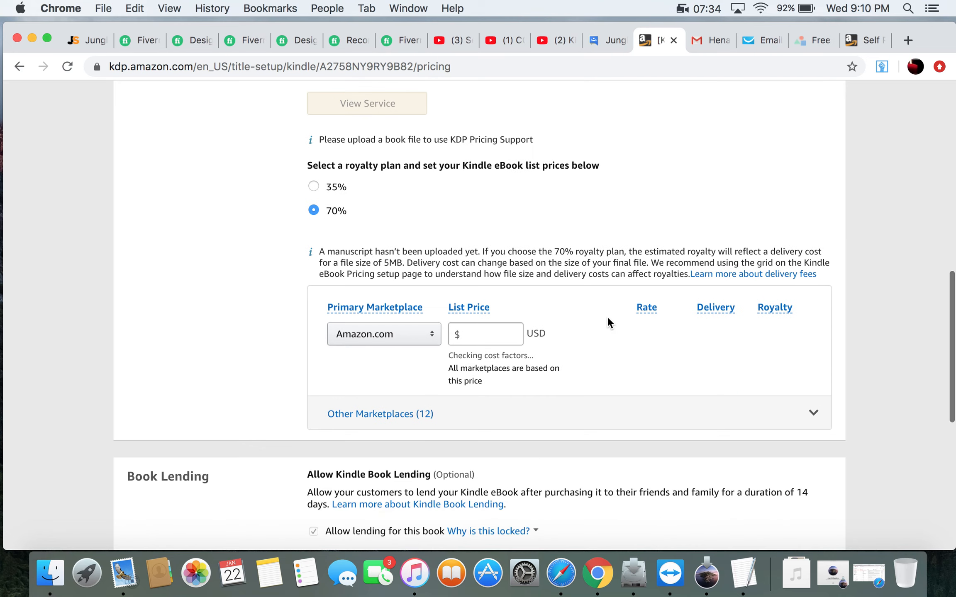
left_click(473, 335)
left_click(492, 359)
left_click(491, 359)
left_click(491, 359)
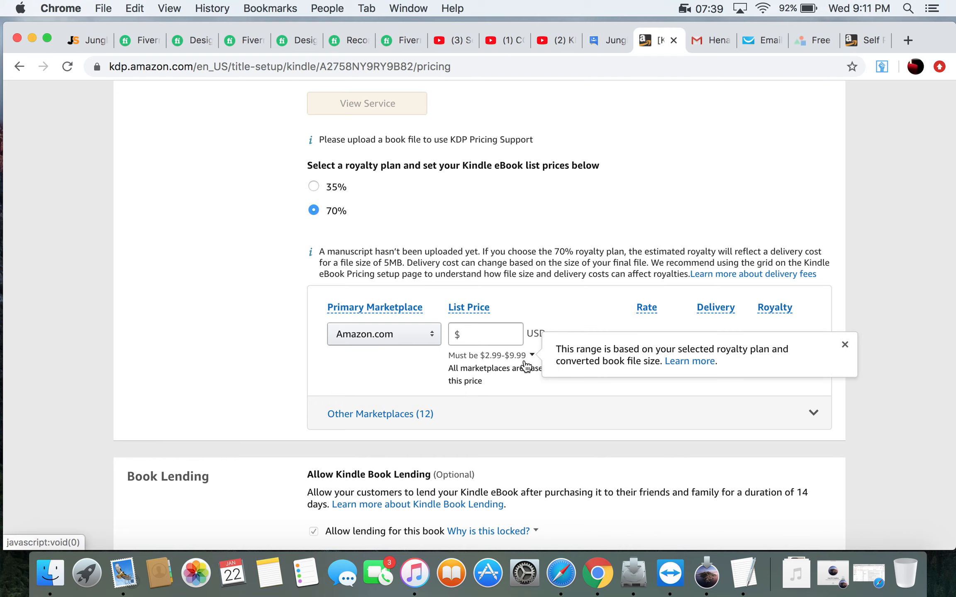
left_click(497, 335)
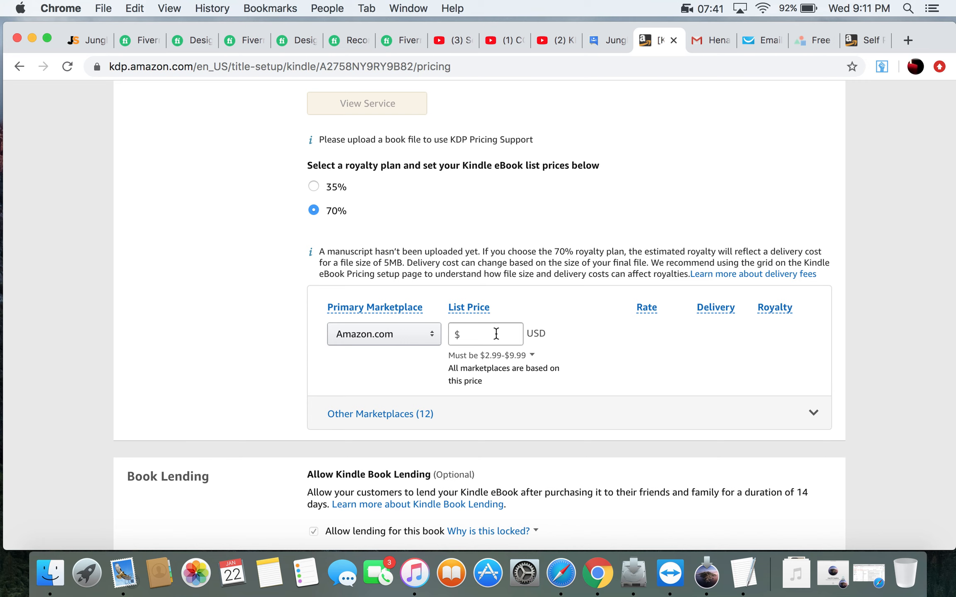
left_click(743, 573)
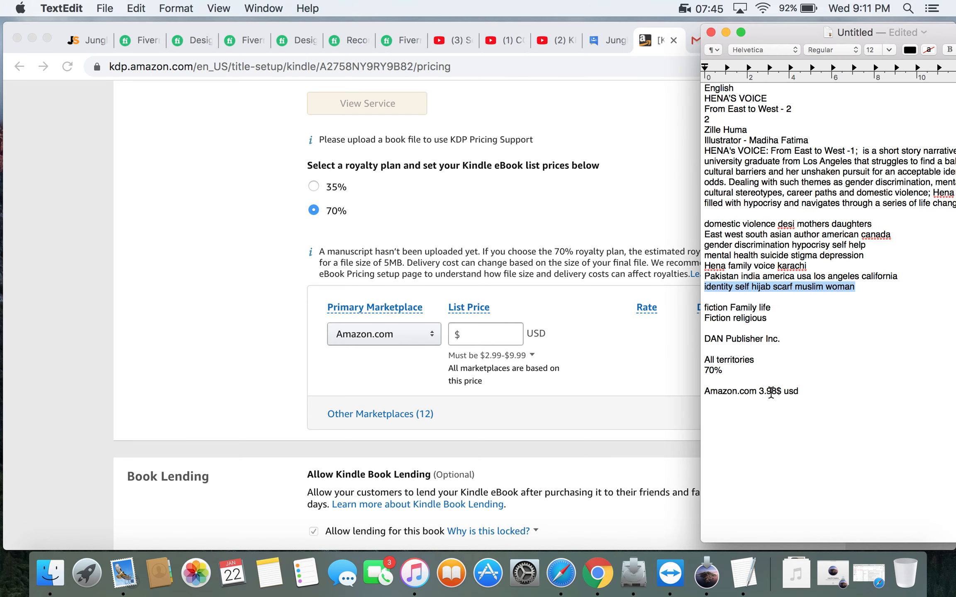
left_click(471, 334)
left_click(471, 334)
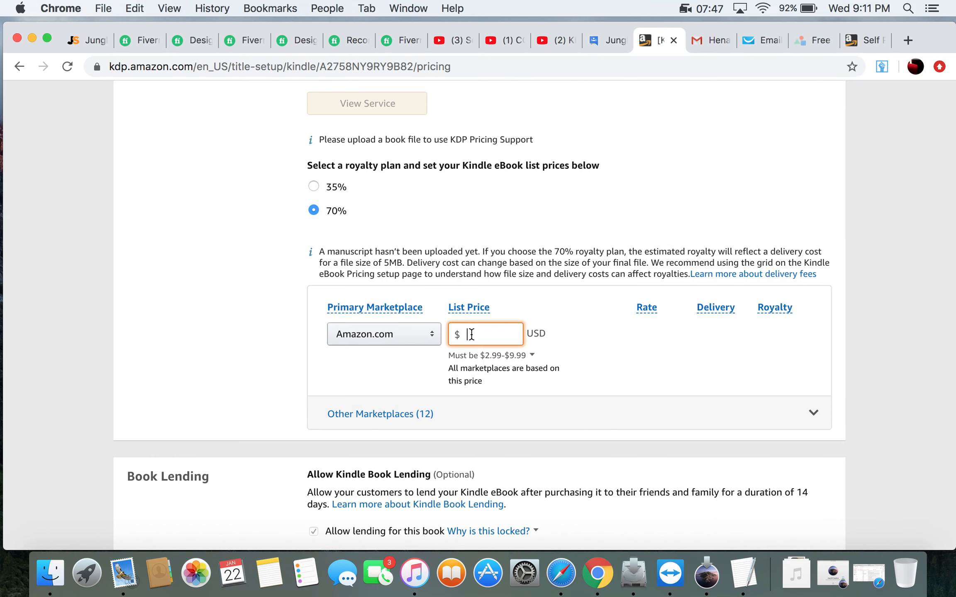
type("3.98")
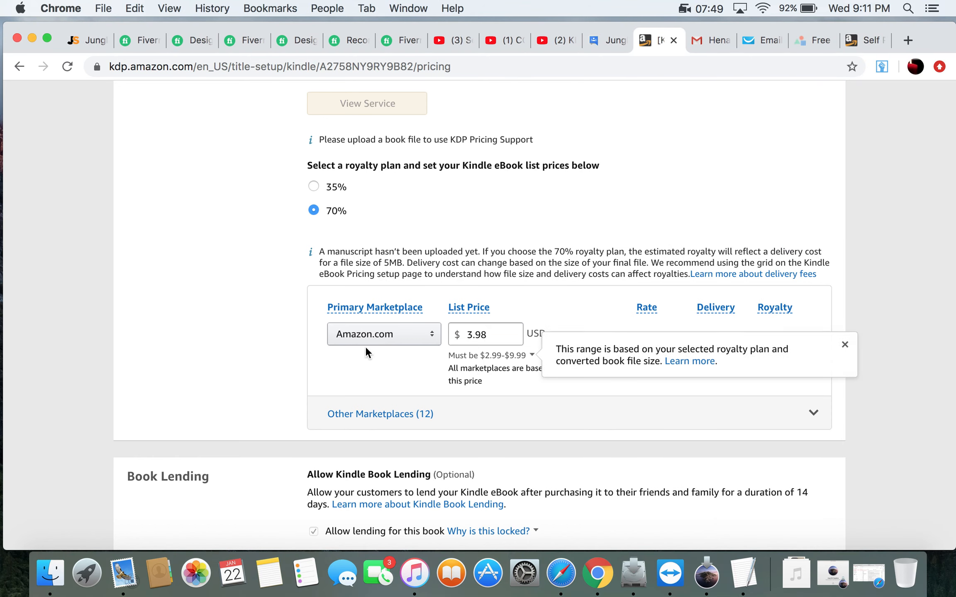
Keep Amazon.com as the primary marketplace and review the resulting $2.28 royalty
left_click(429, 335)
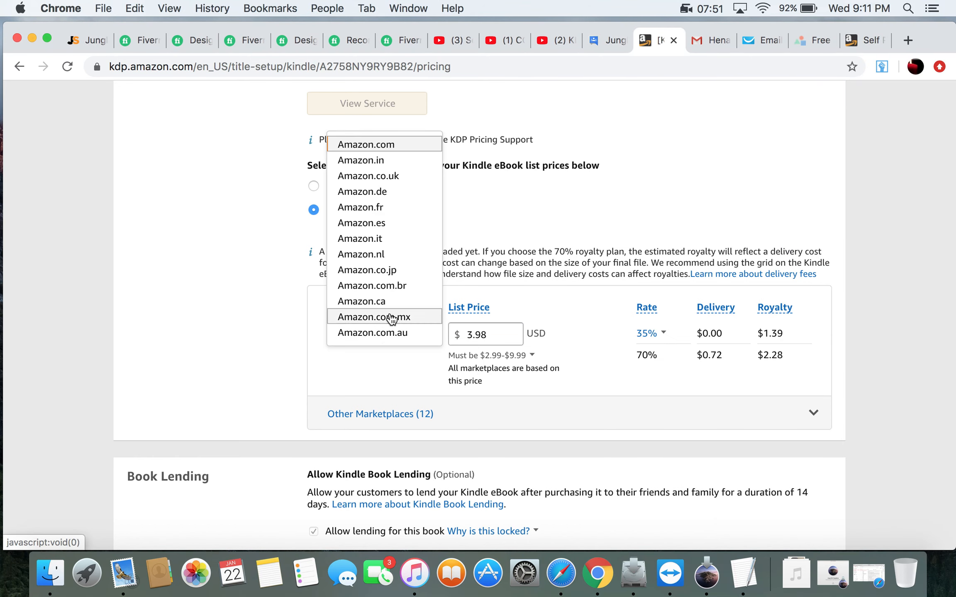
left_click(392, 149)
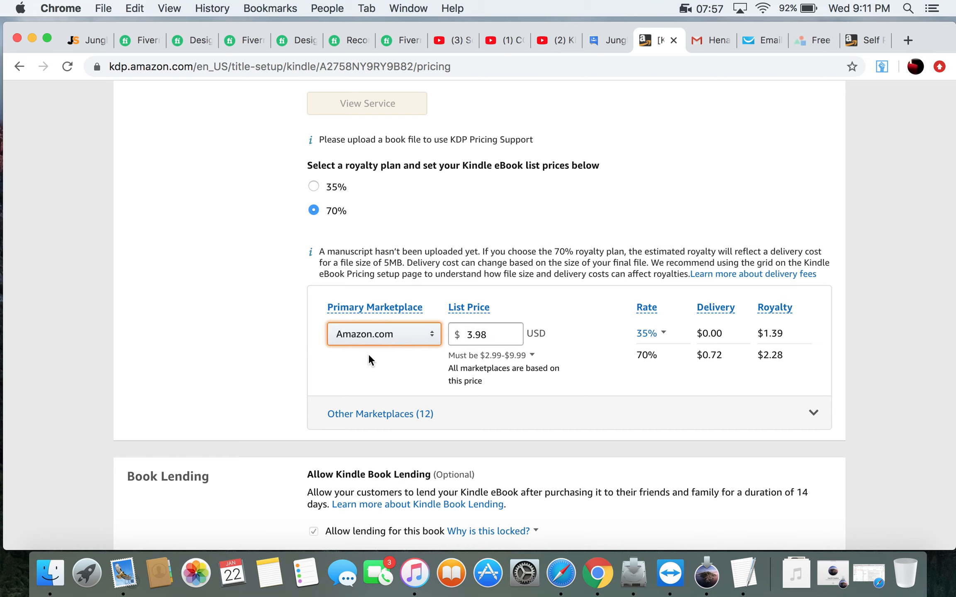
left_click(531, 355)
left_click(765, 390)
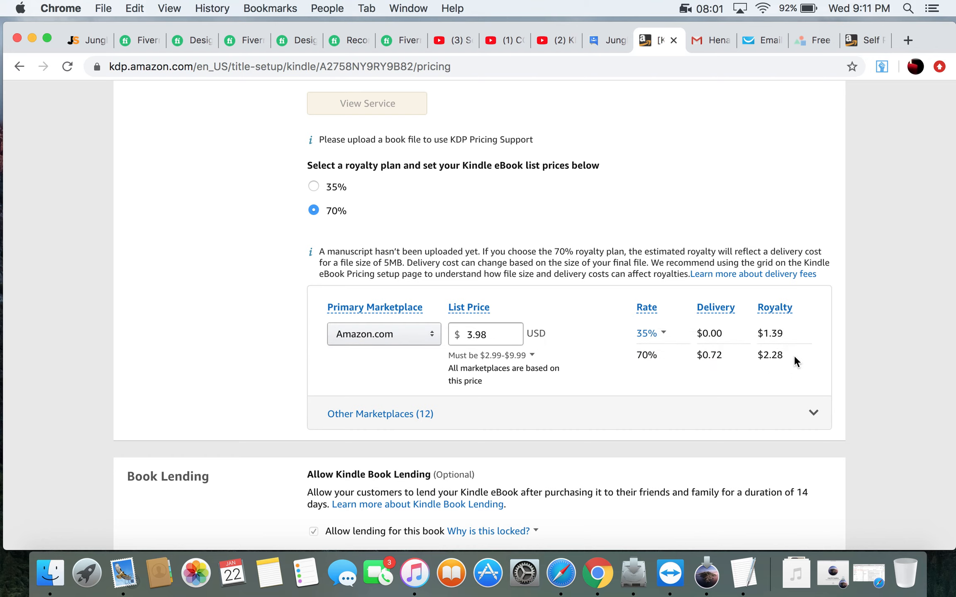
left_click_drag(794, 355, 663, 357)
left_click(714, 380)
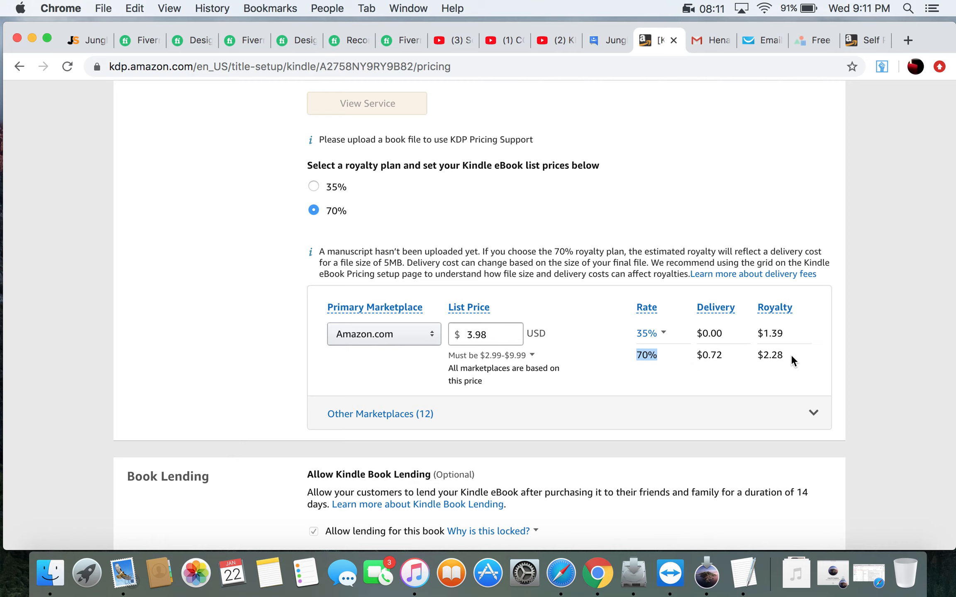
Review the pricing page, including the locked lending option
scroll(792, 357, "down", 4)
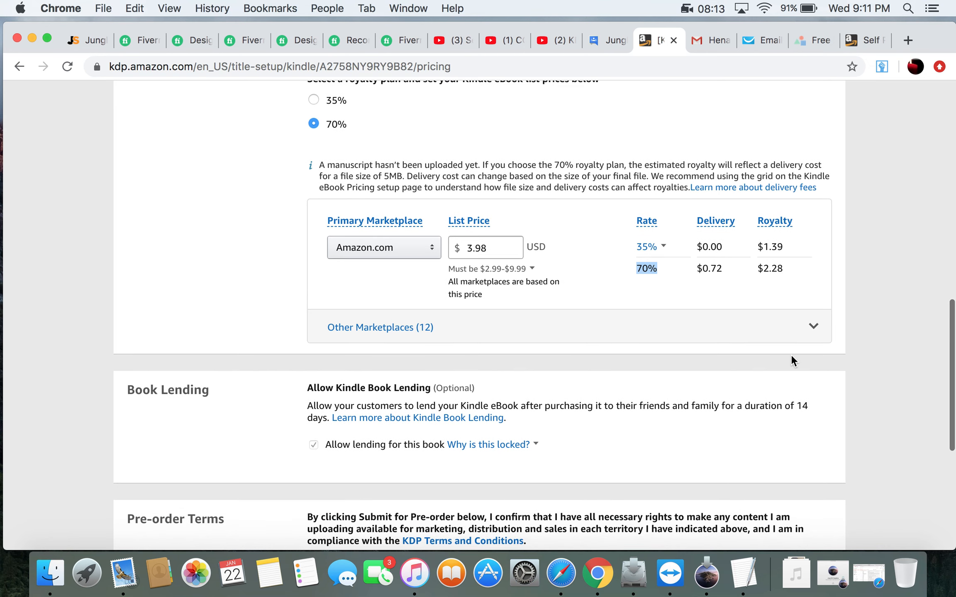
scroll(789, 357, "down", 10)
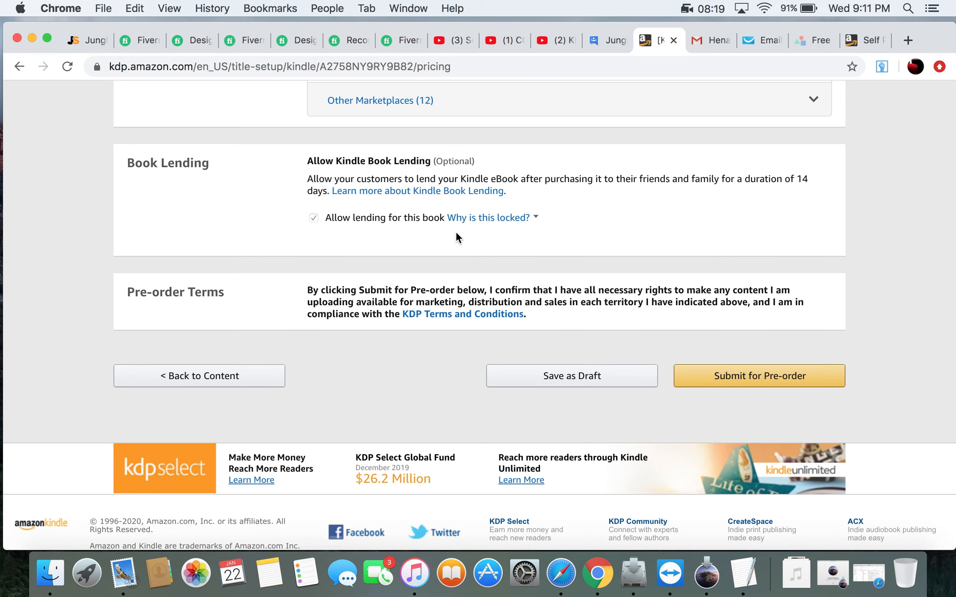
scroll(411, 224, "up", 1)
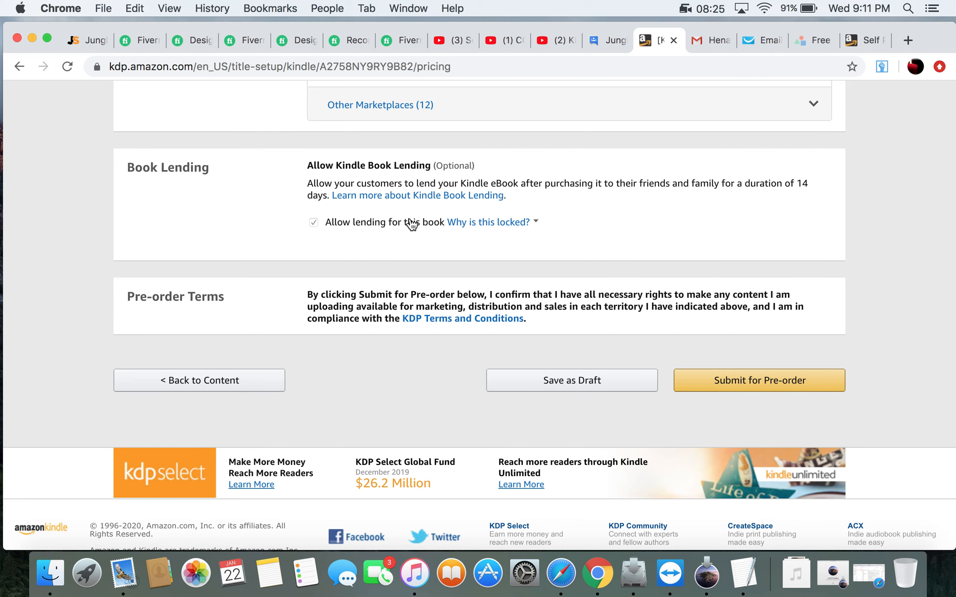
scroll(410, 224, "up", 1)
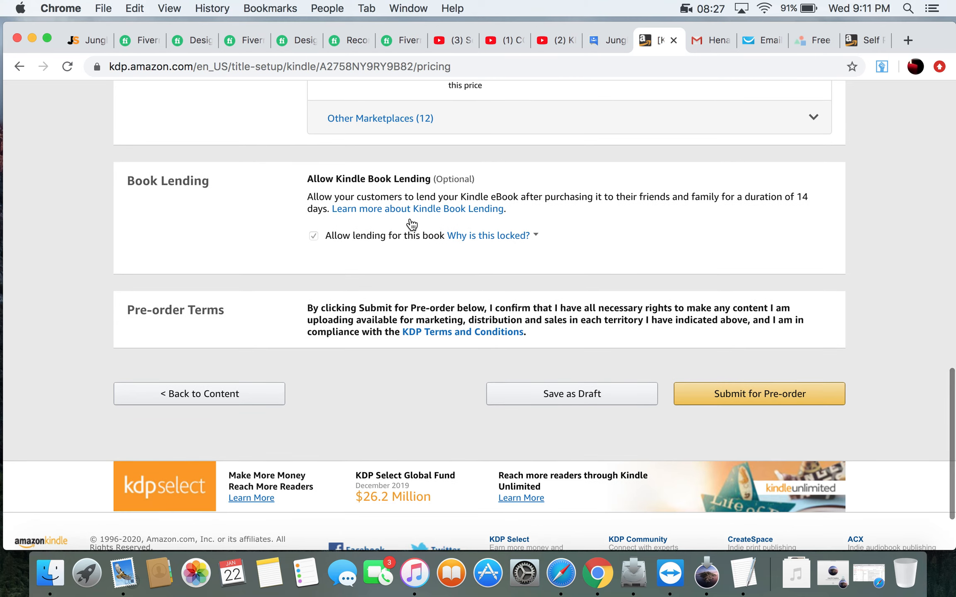
scroll(410, 220, "up", 4)
scroll(409, 217, "down", 2)
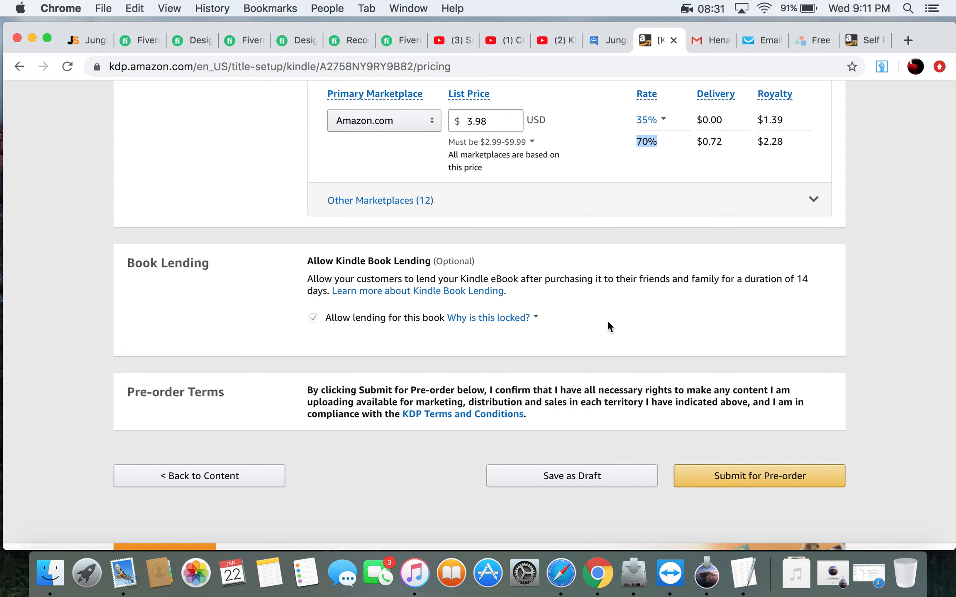
left_click(314, 319)
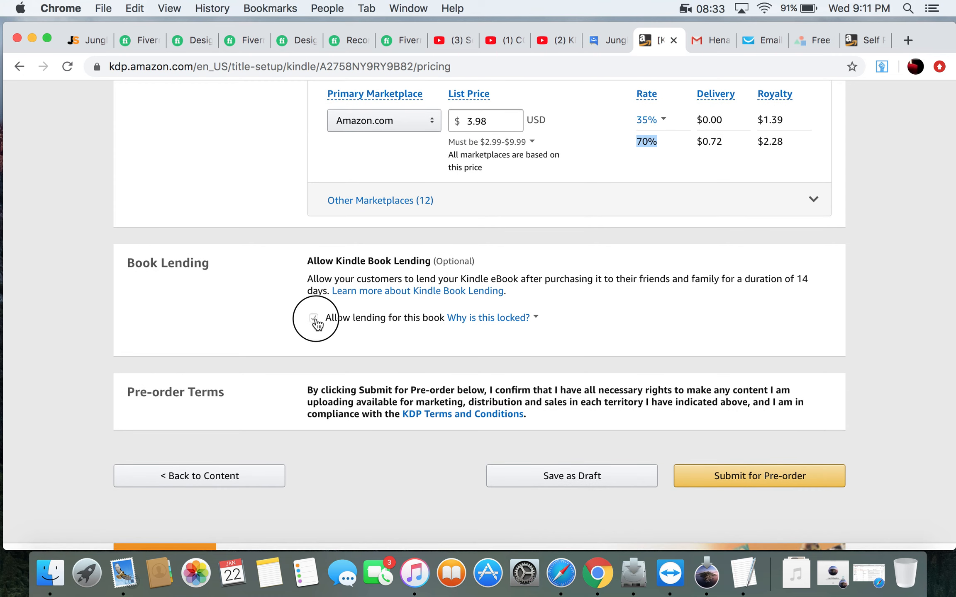
scroll(323, 324, "down", 2)
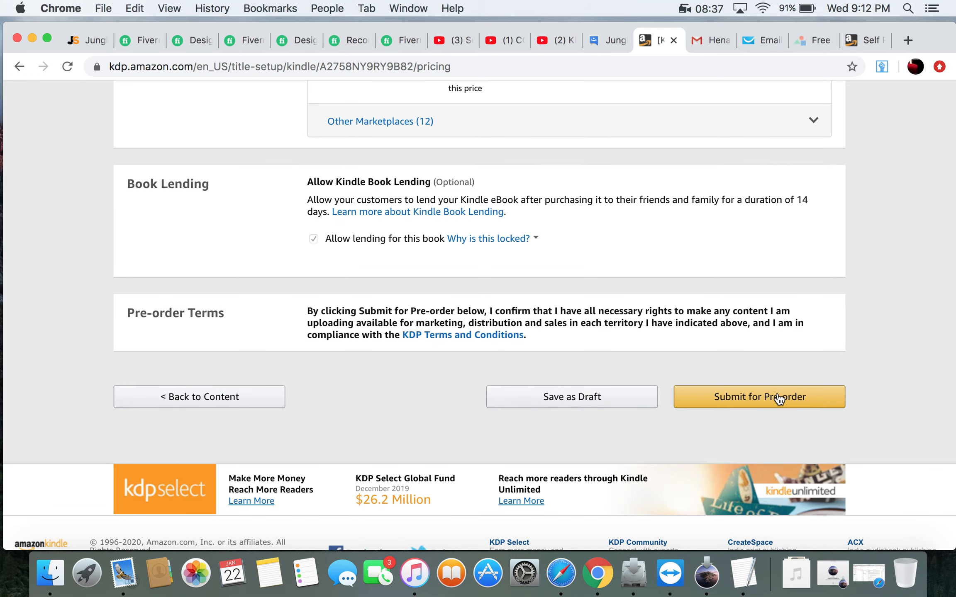
Submit the eBook for pre-order and dismiss the congratulations message
left_click(759, 406)
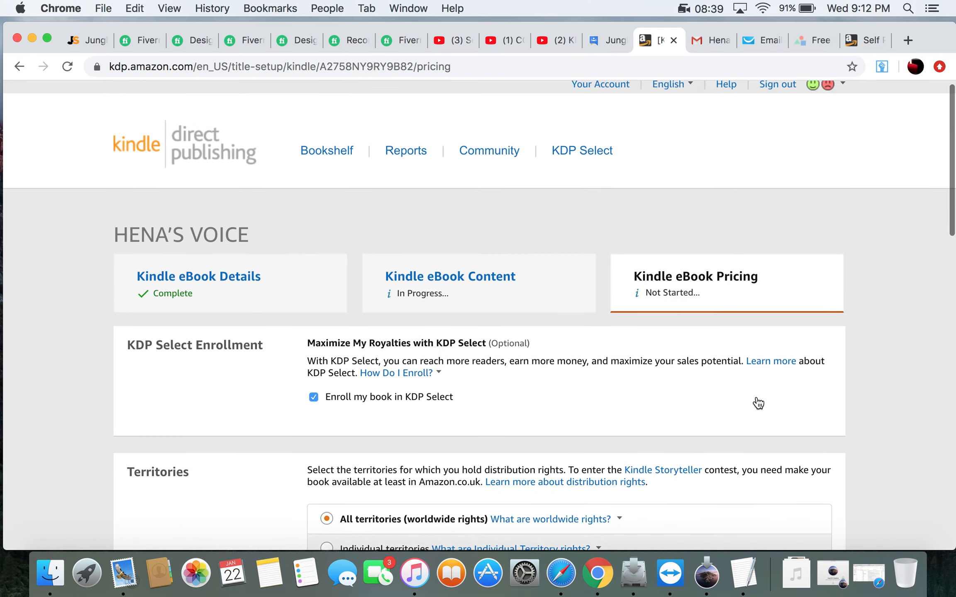
scroll(756, 401, "down", 20)
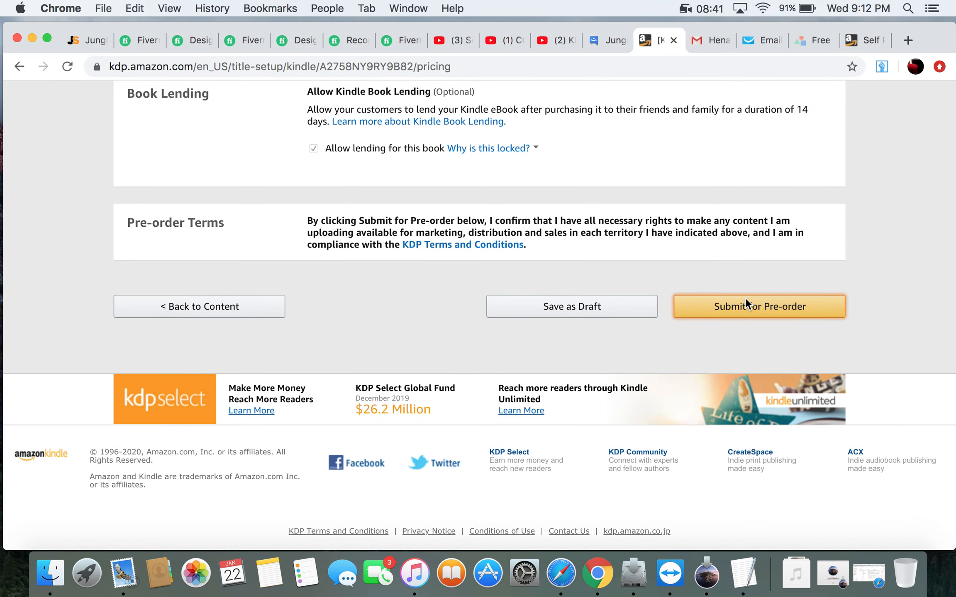
left_click(746, 298)
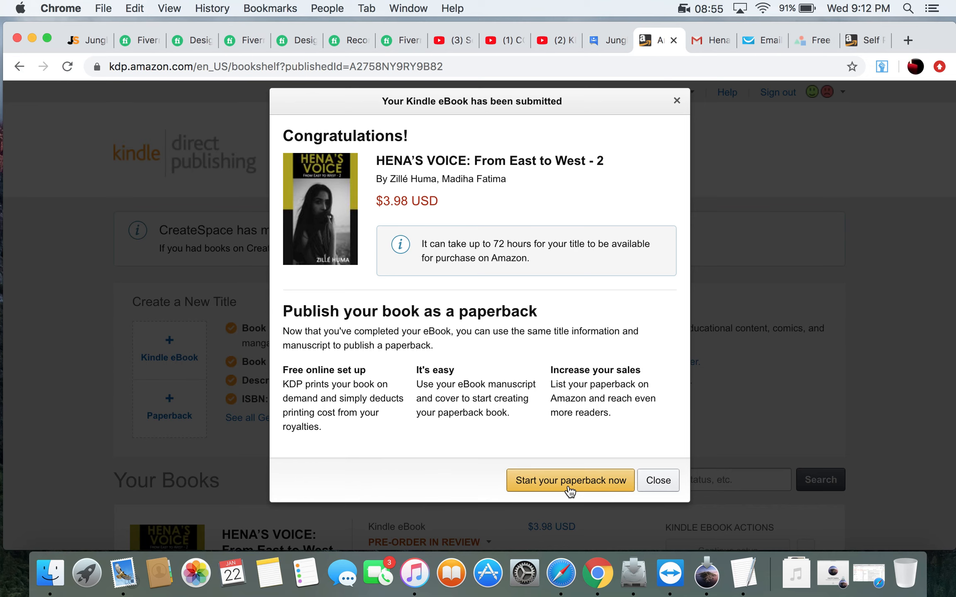
left_click(659, 481)
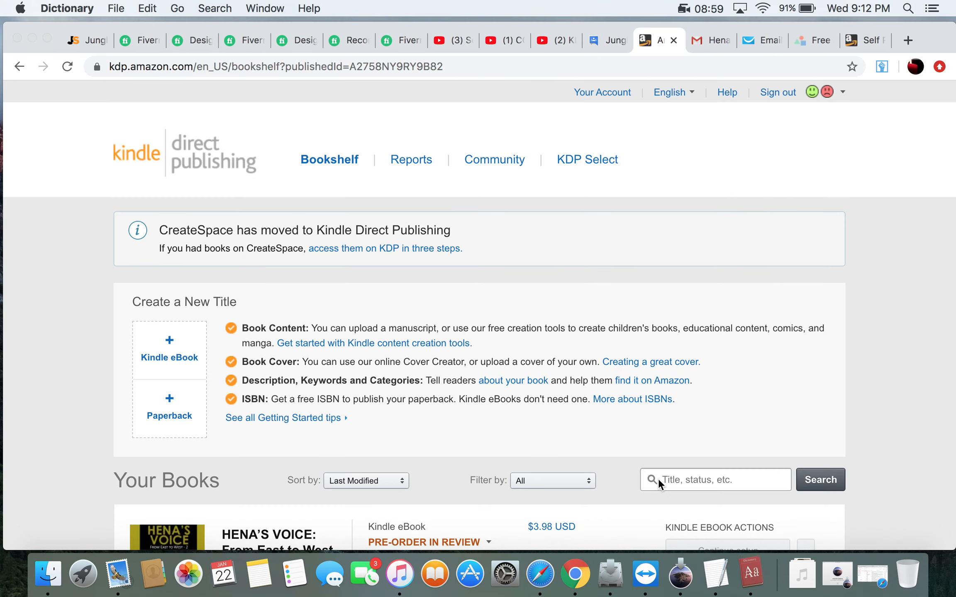
left_click(231, 37)
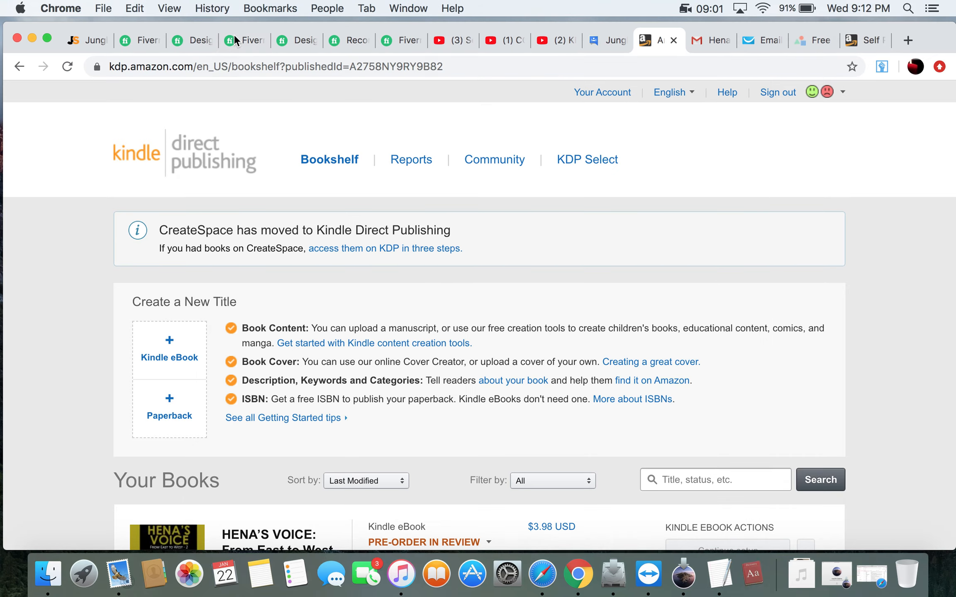
scroll(574, 301, "down", 5)
scroll(575, 307, "down", 5)
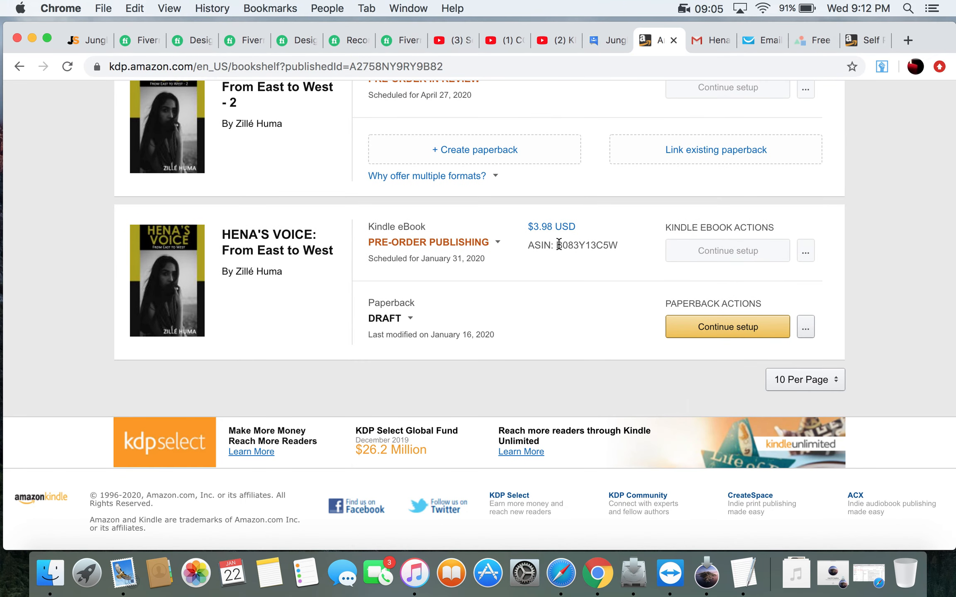
scroll(559, 245, "up", 2)
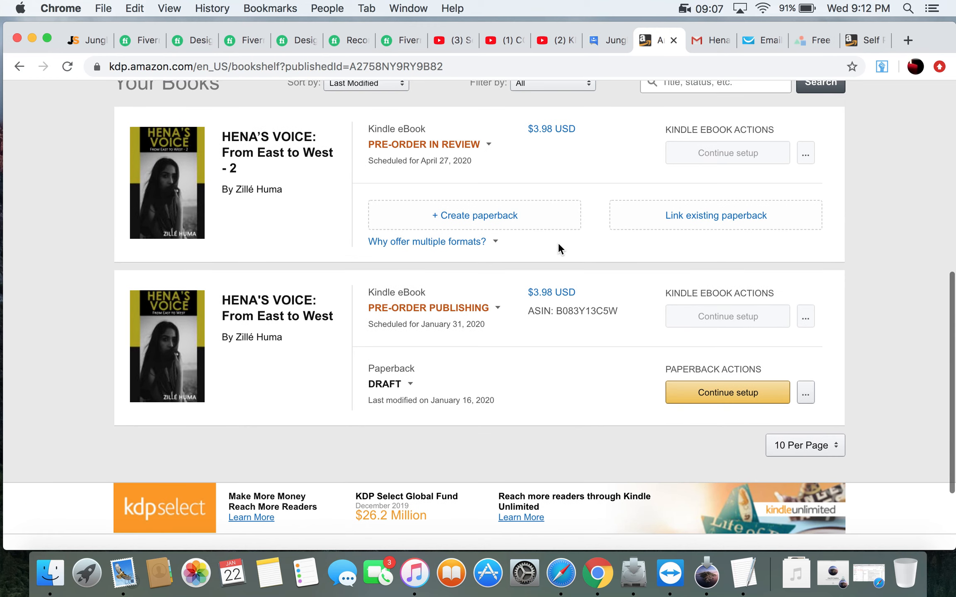
scroll(499, 198, "up", 3)
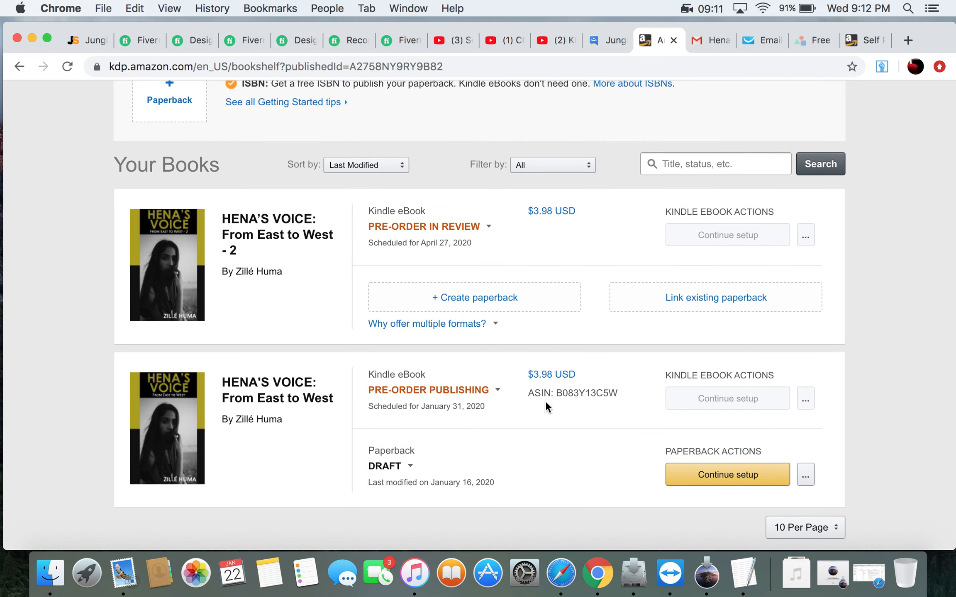
left_click_drag(527, 393, 617, 395)
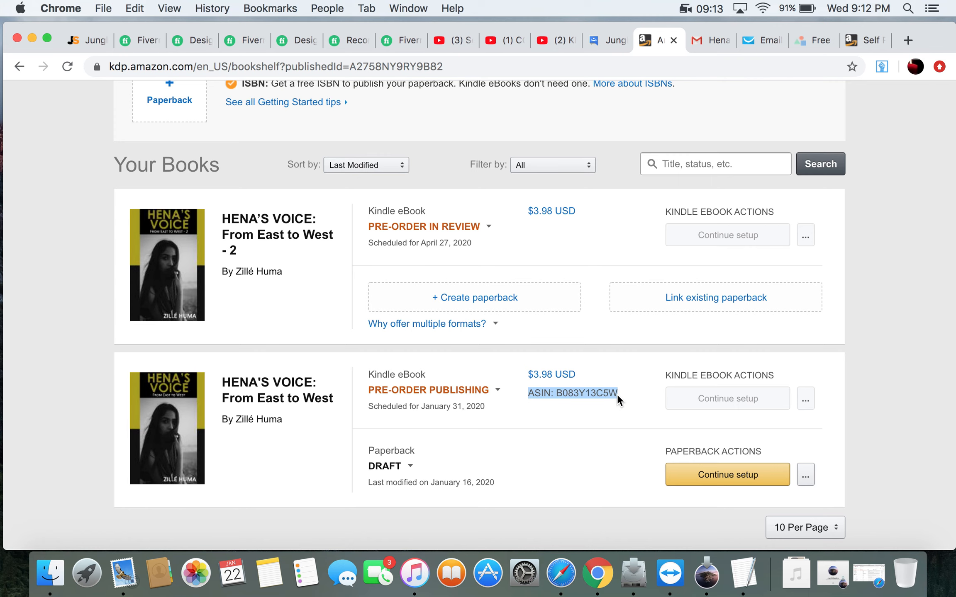
scroll(581, 413, "up", 2)
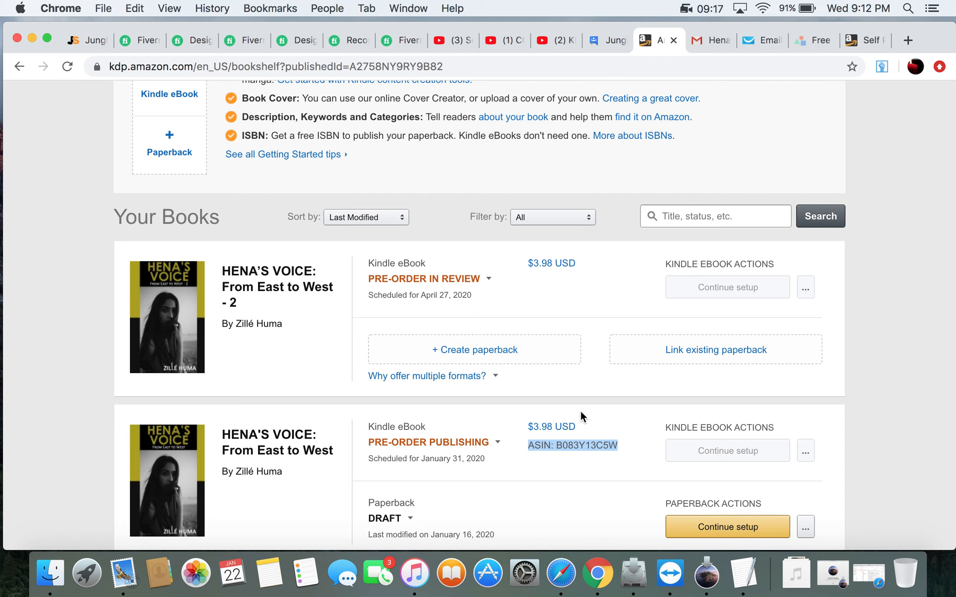
left_click_drag(528, 277, 577, 278)
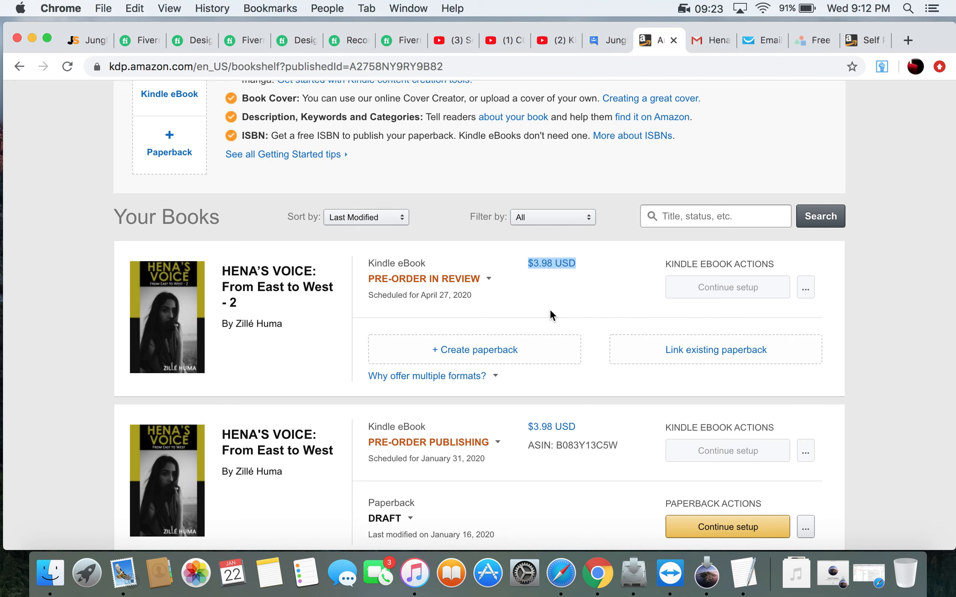
scroll(550, 311, "down", 5)
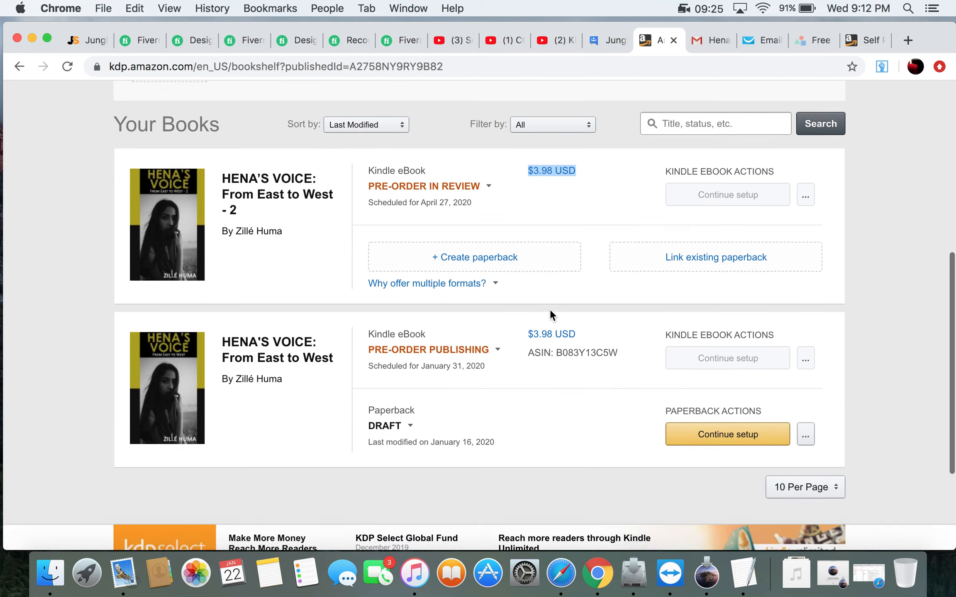
scroll(550, 311, "up", 3)
scroll(550, 311, "up", 2)
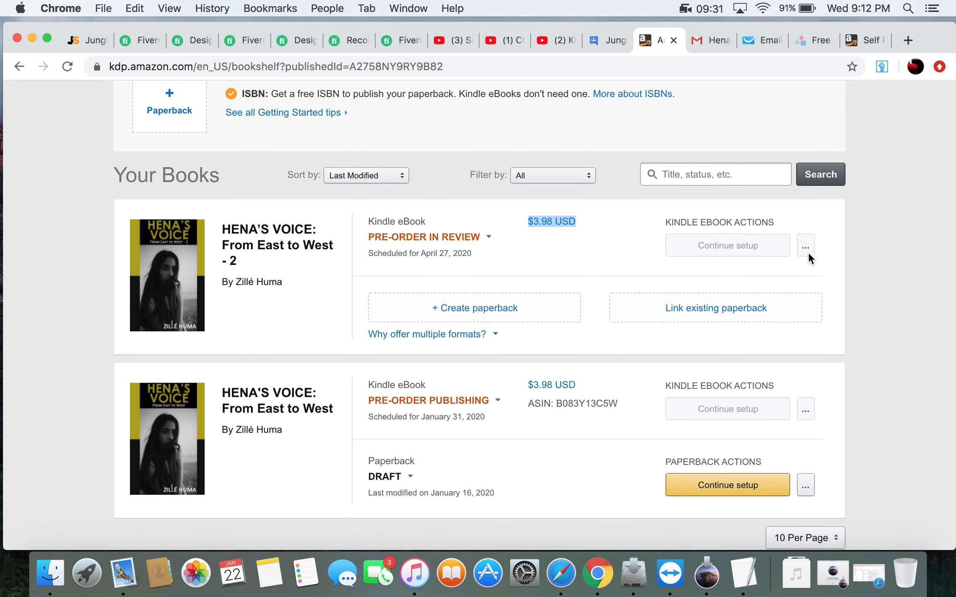
scroll(808, 250, "up", 1)
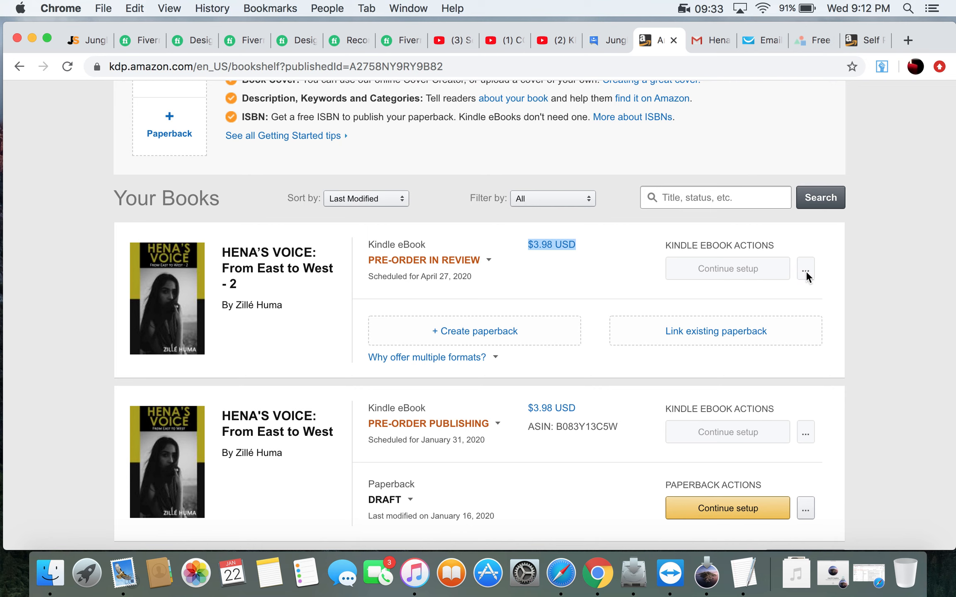
scroll(805, 271, "up", 1)
scroll(805, 271, "up", 1)
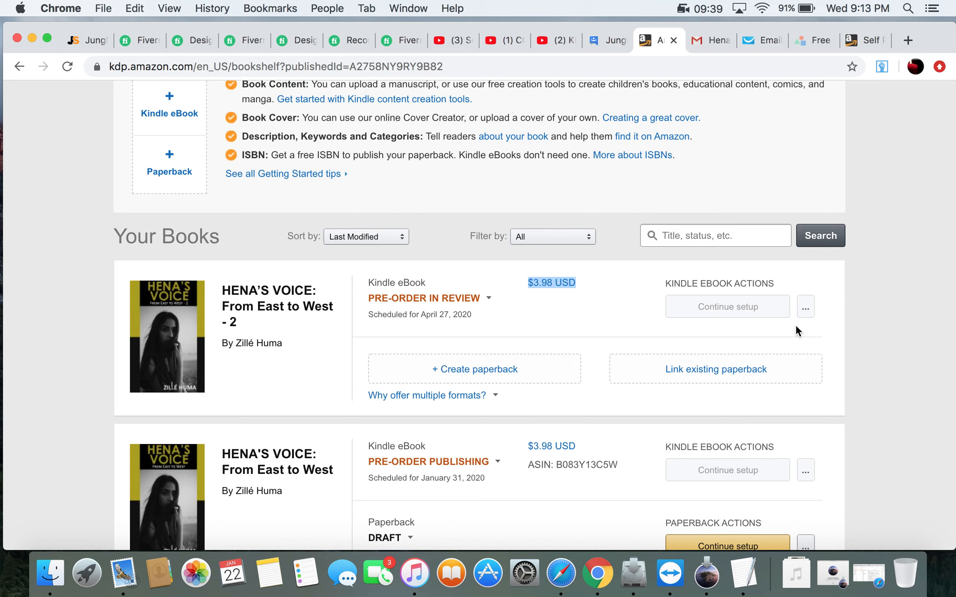
scroll(795, 325, "down", 2)
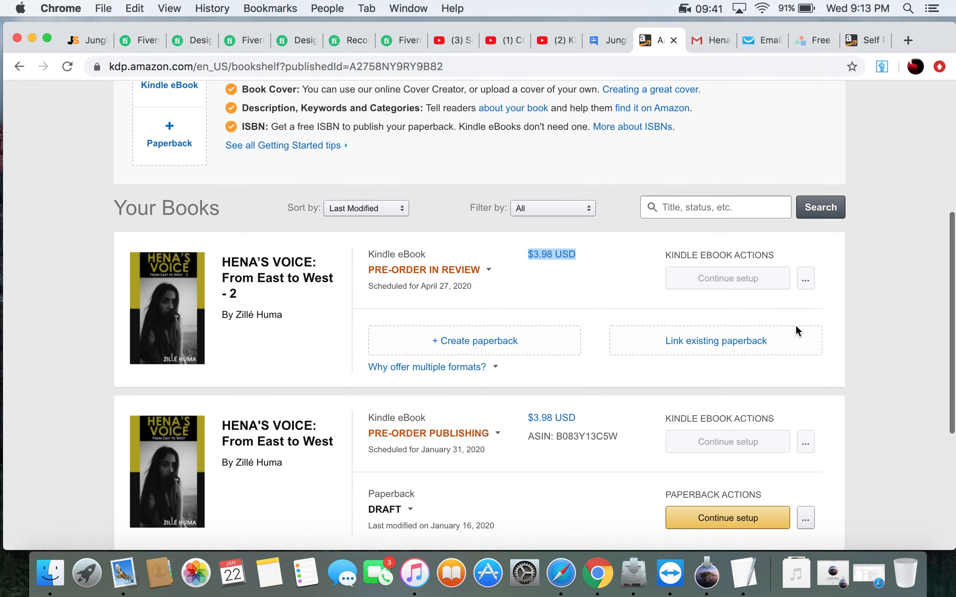
scroll(796, 325, "down", 4)
left_click_drag(234, 317, 619, 407)
left_click_drag(204, 147, 465, 171)
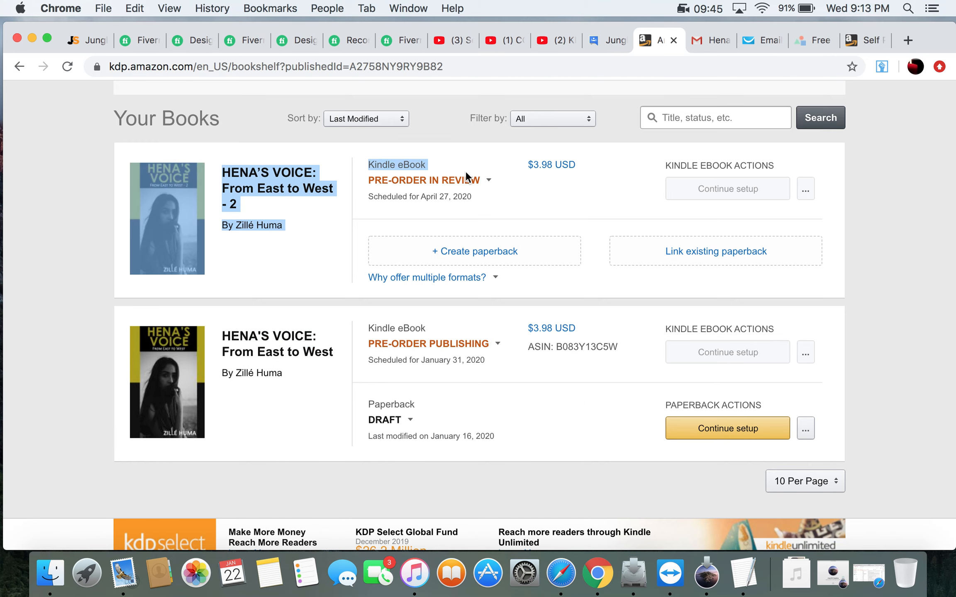
left_click_drag(548, 208, 541, 206)
left_click_drag(420, 197, 481, 196)
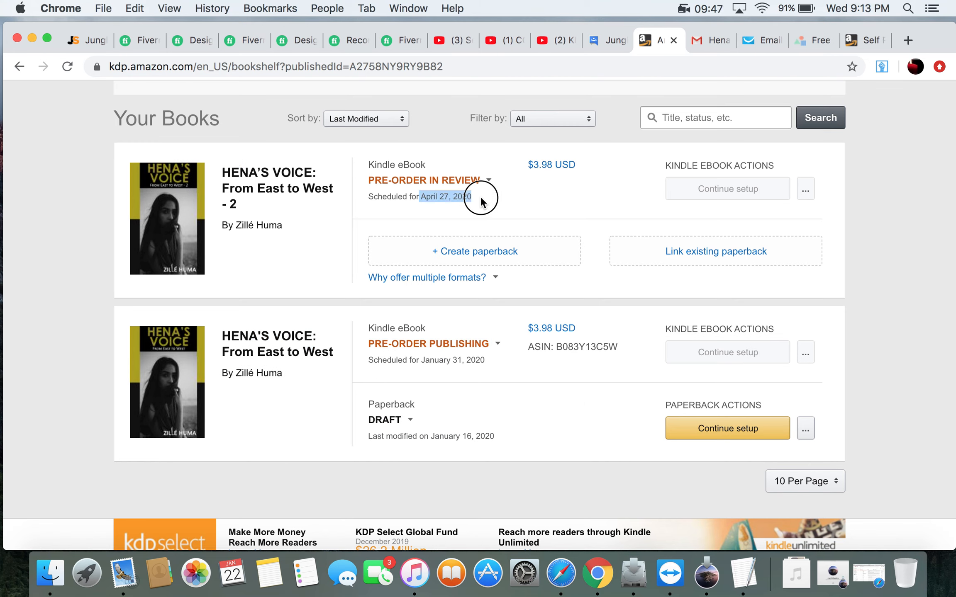
left_click_drag(417, 359, 525, 365)
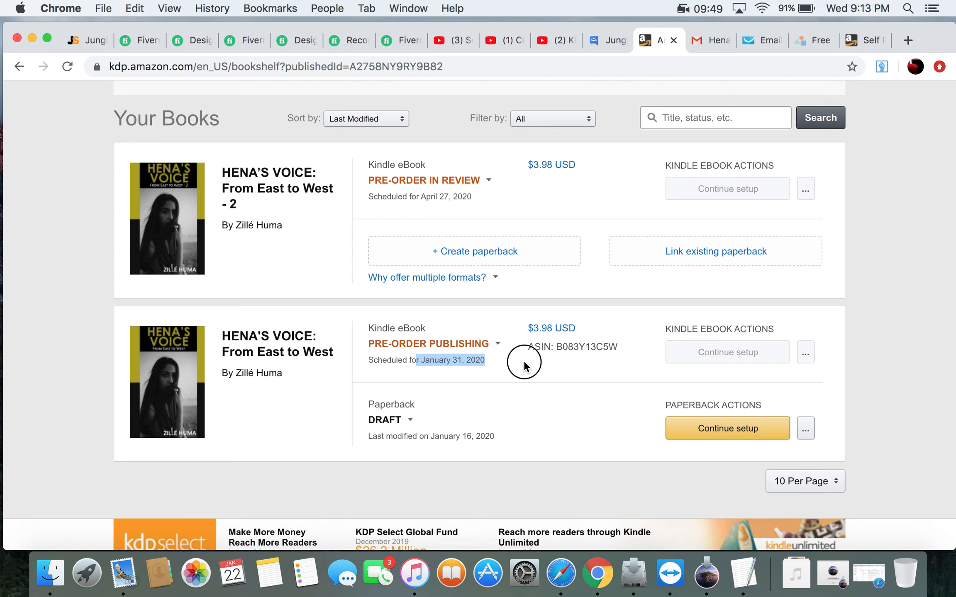
scroll(504, 323, "up", 5)
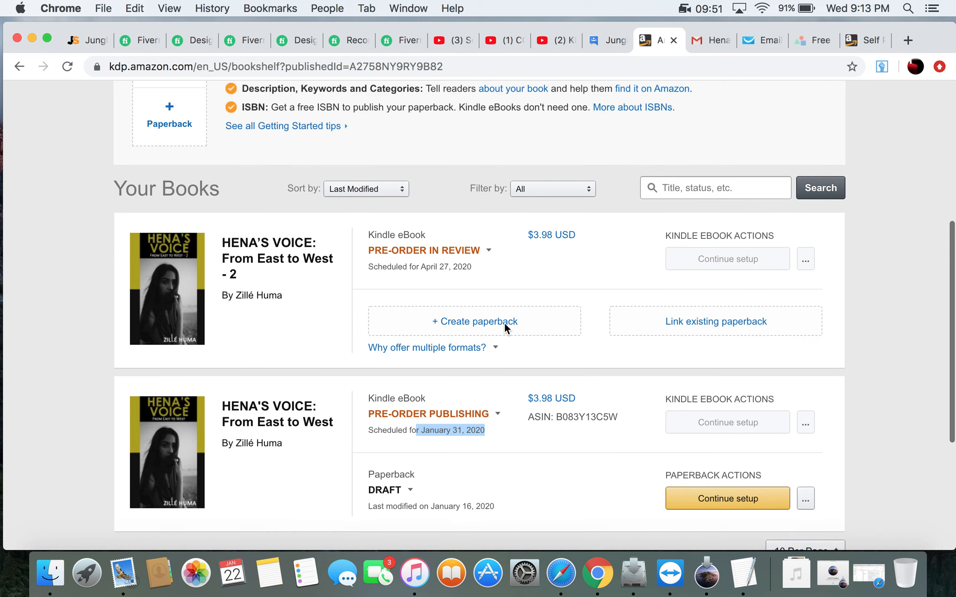
scroll(504, 325, "down", 3)
scroll(504, 326, "down", 8)
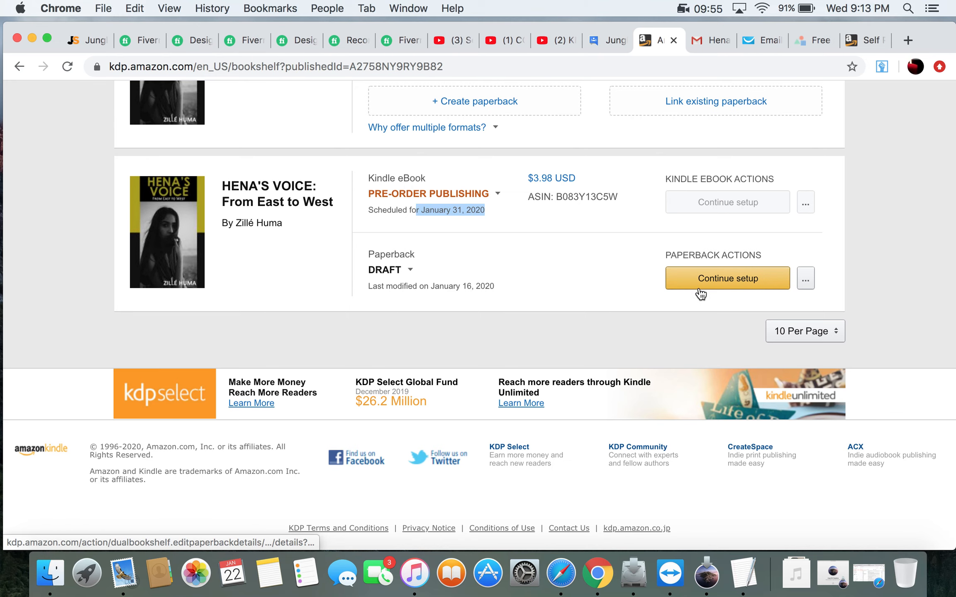
scroll(591, 259, "up", 7)
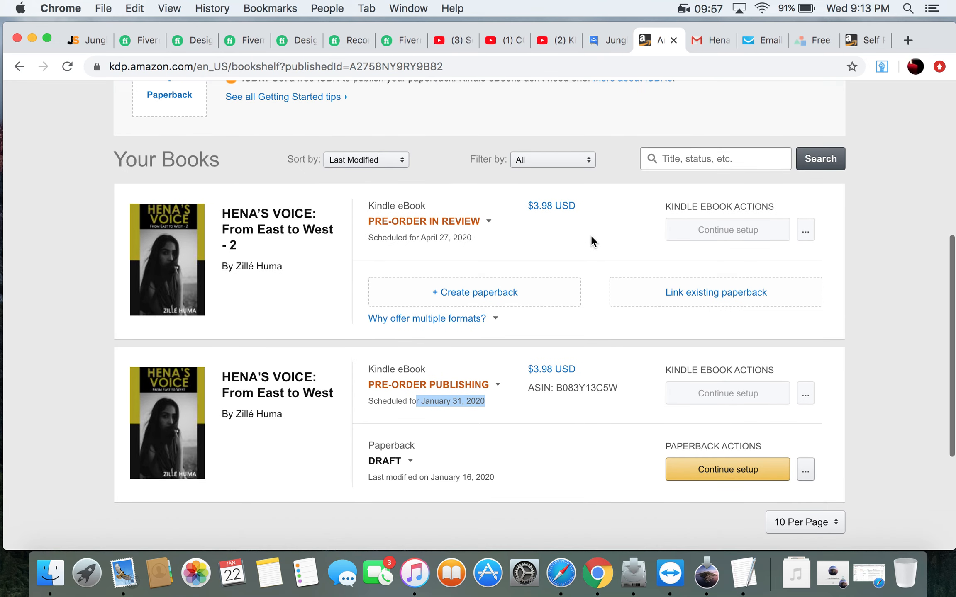
scroll(519, 247, "up", 11)
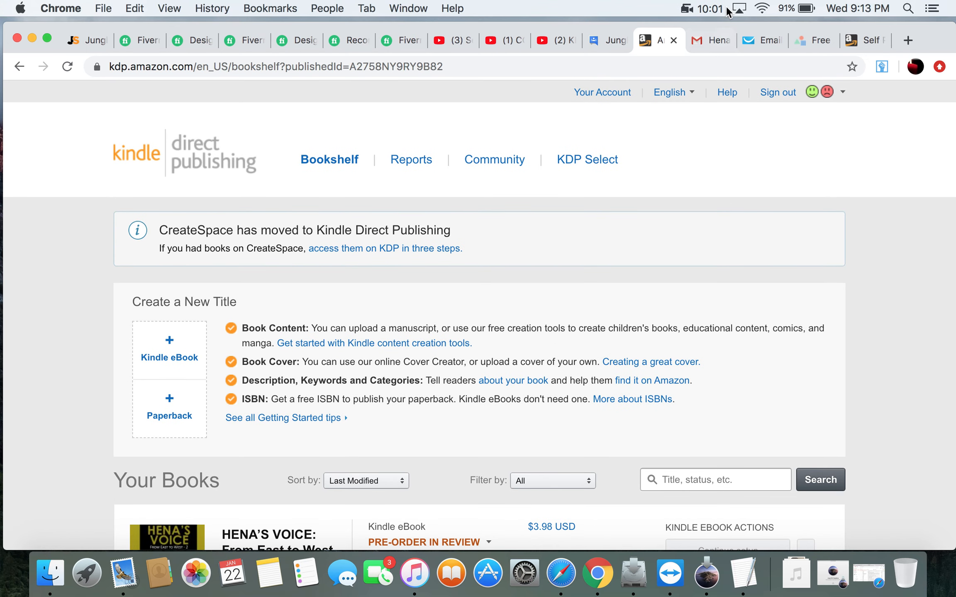
left_click(687, 8)
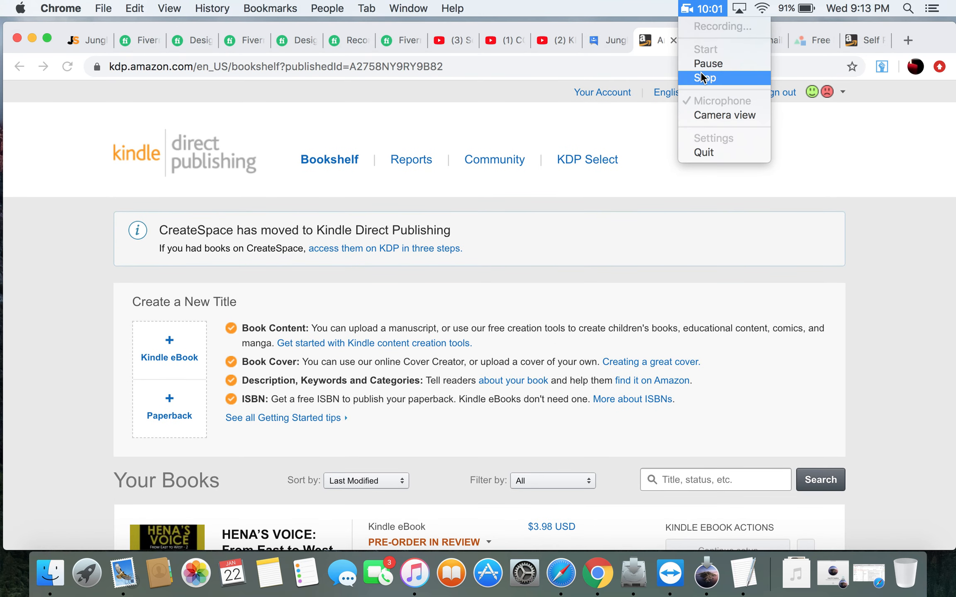